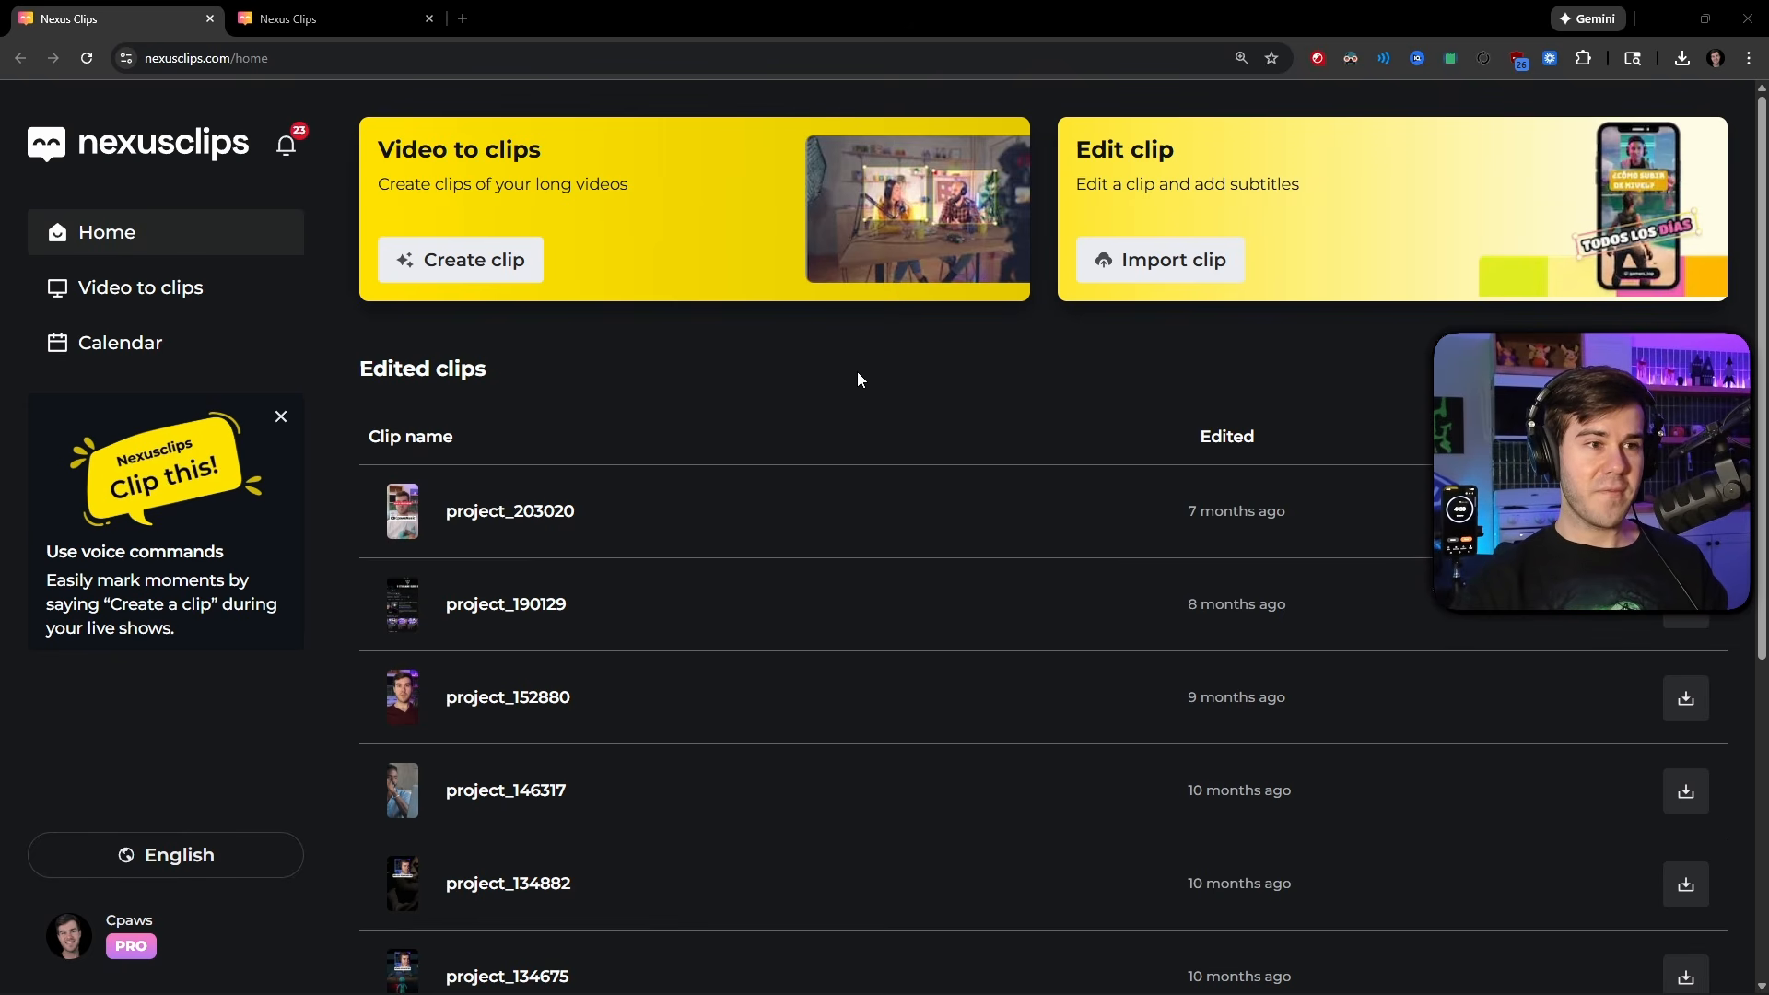
- View the options for importing a clip, close them along with the home page, and switch to the clip already open for editing
{"action": "left_click", "coordinate": [1216, 269]}
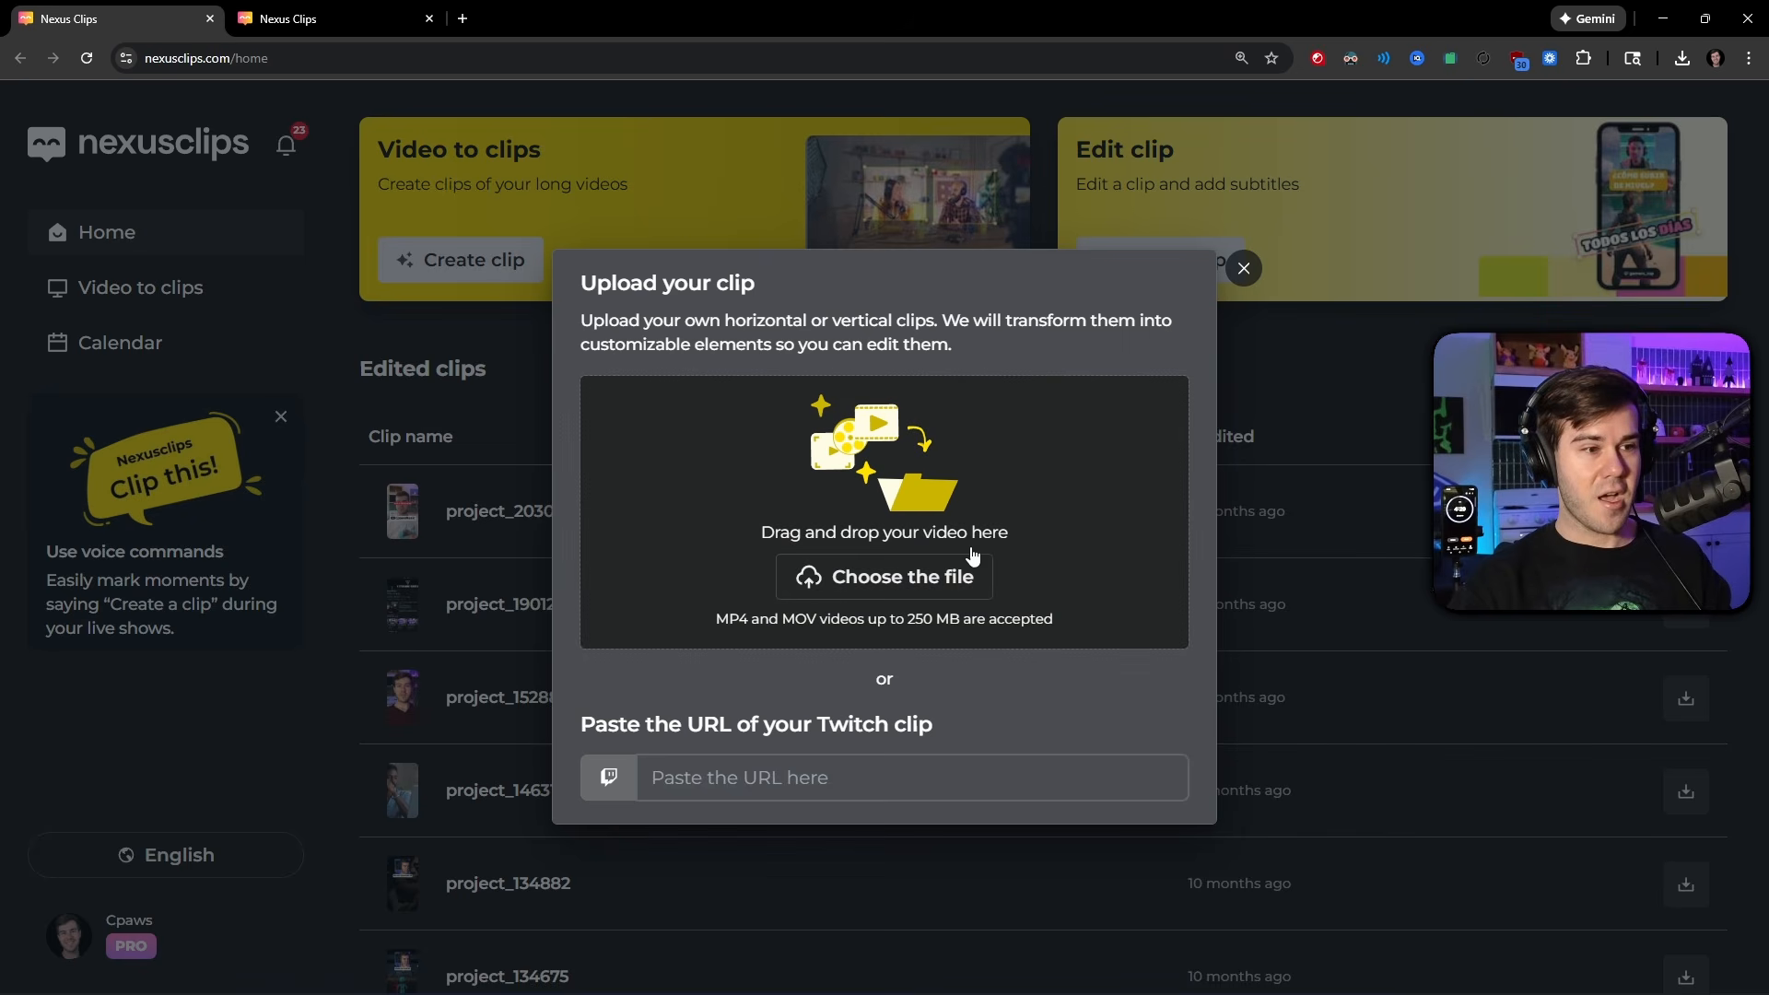
{"action": "left_click", "coordinate": [1244, 269]}
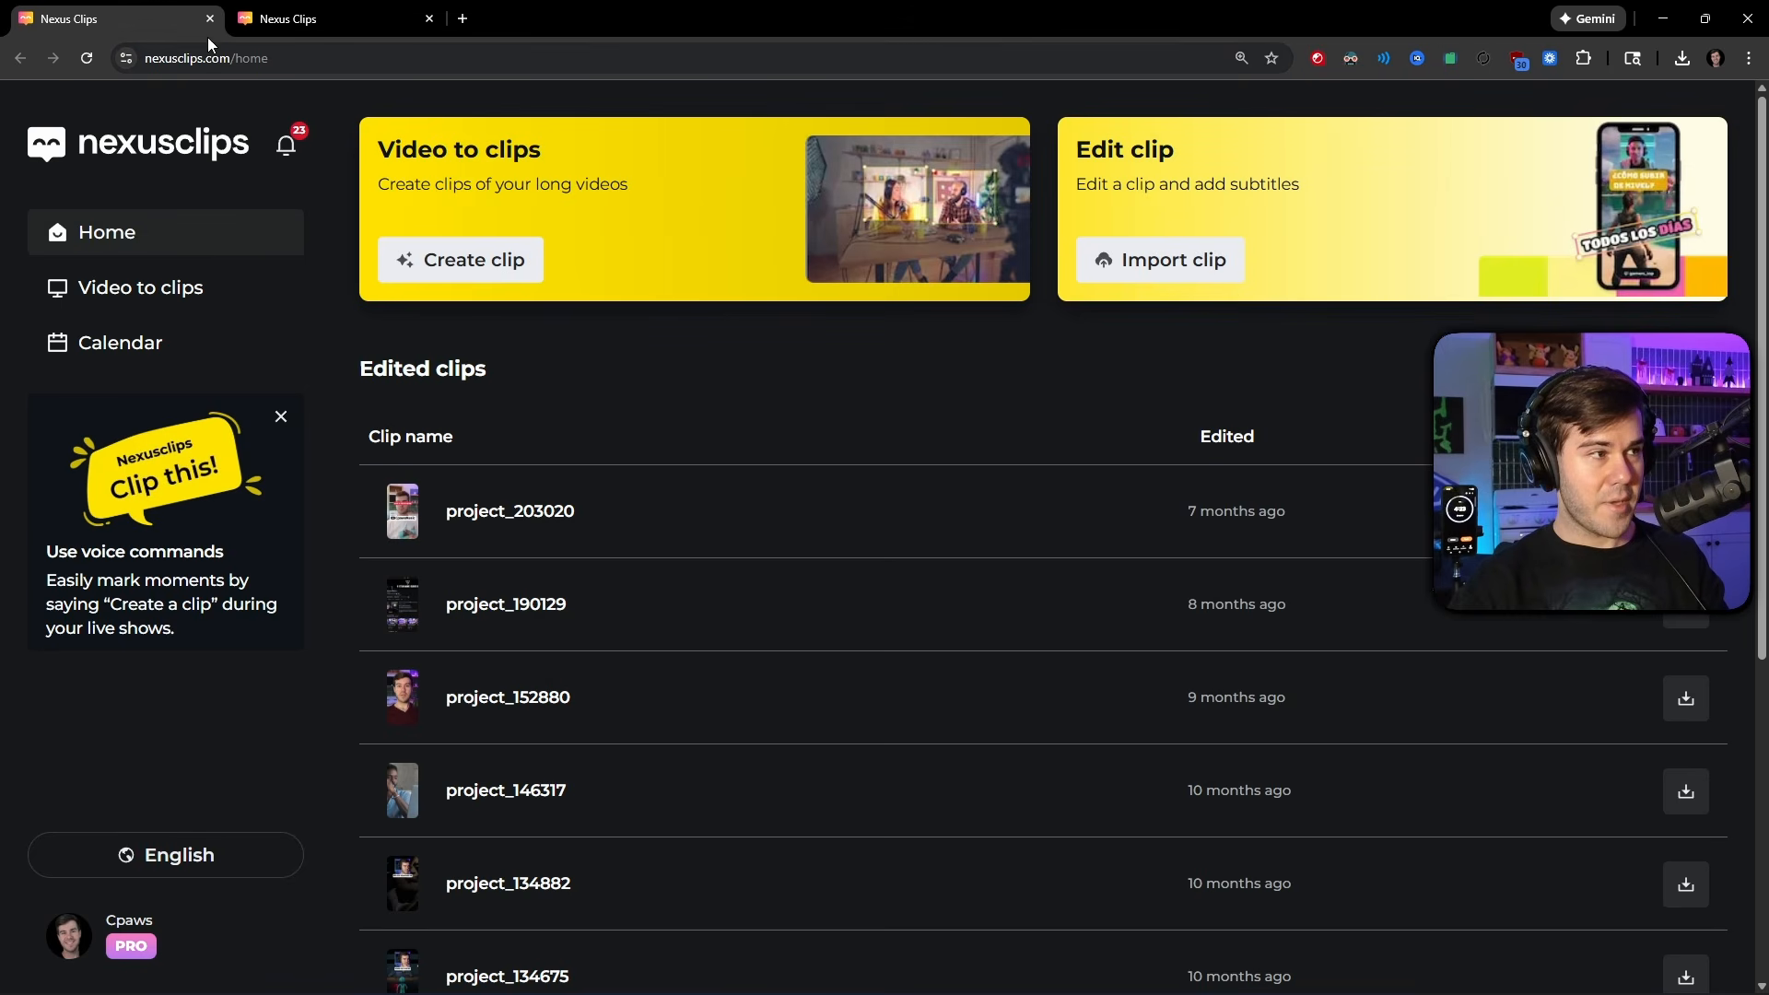
{"action": "left_click", "coordinate": [209, 21]}
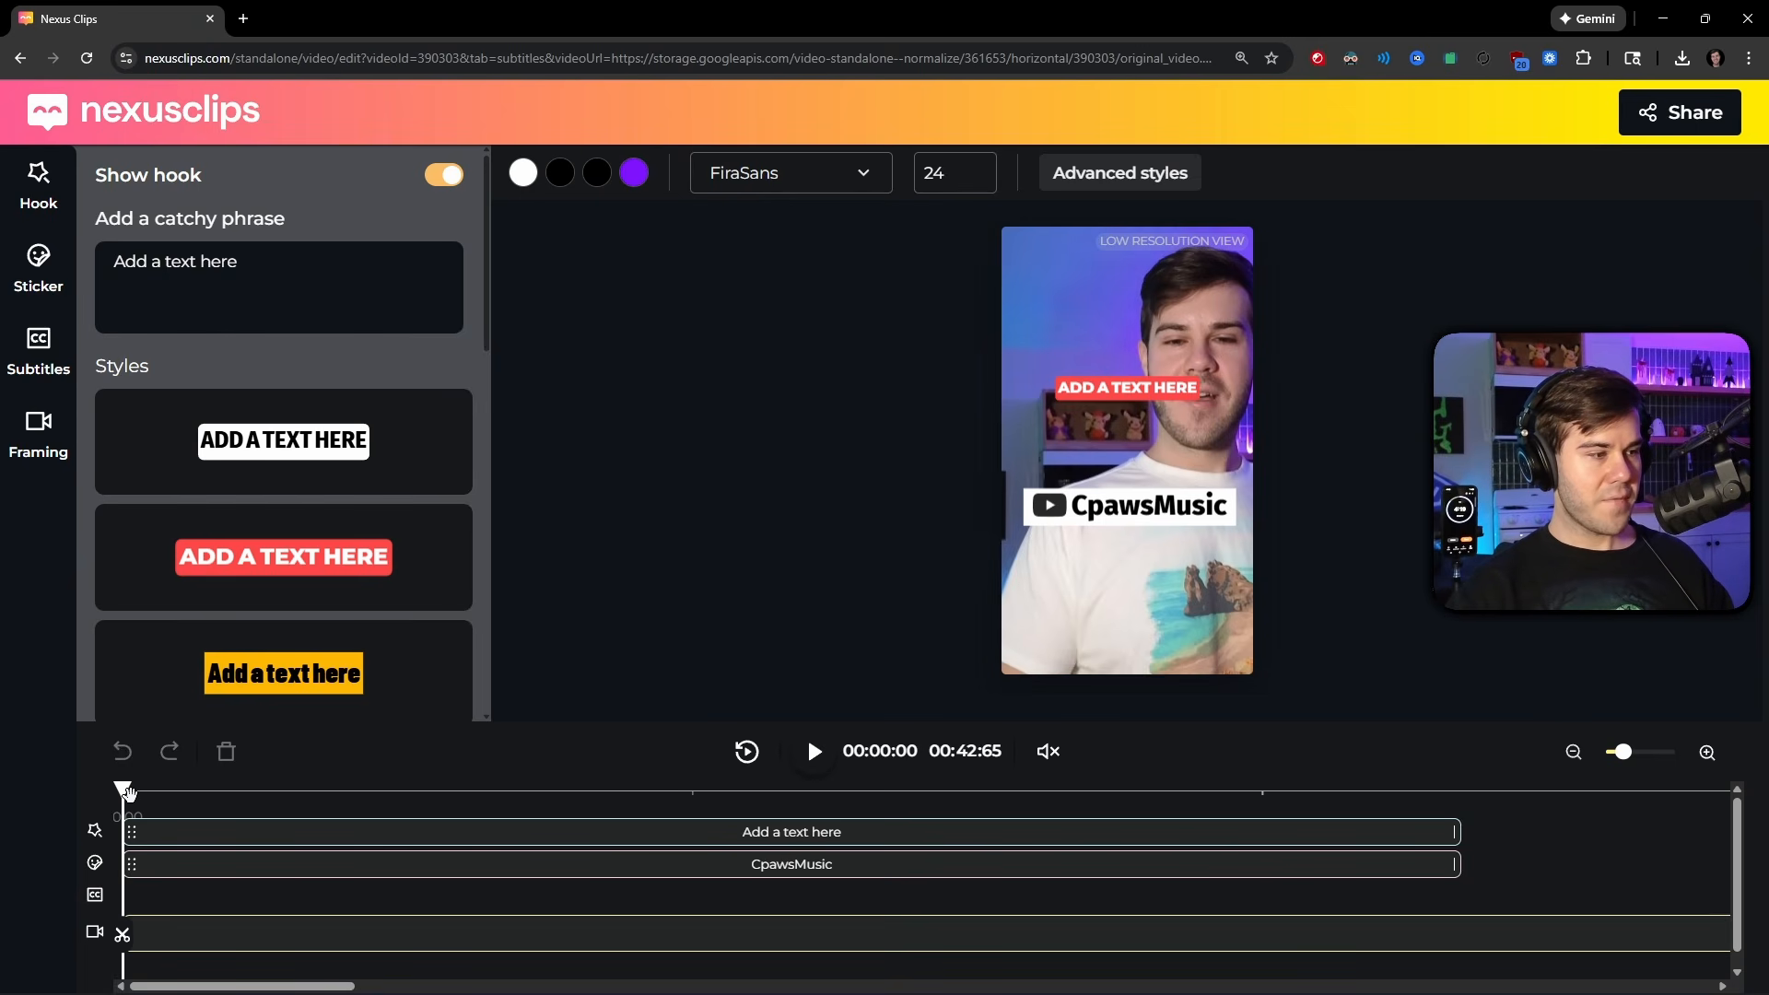
- Reposition the Full Screen crop frame on the opening scene so the streamer's face is centred
{"action": "left_click", "coordinate": [224, 937]}
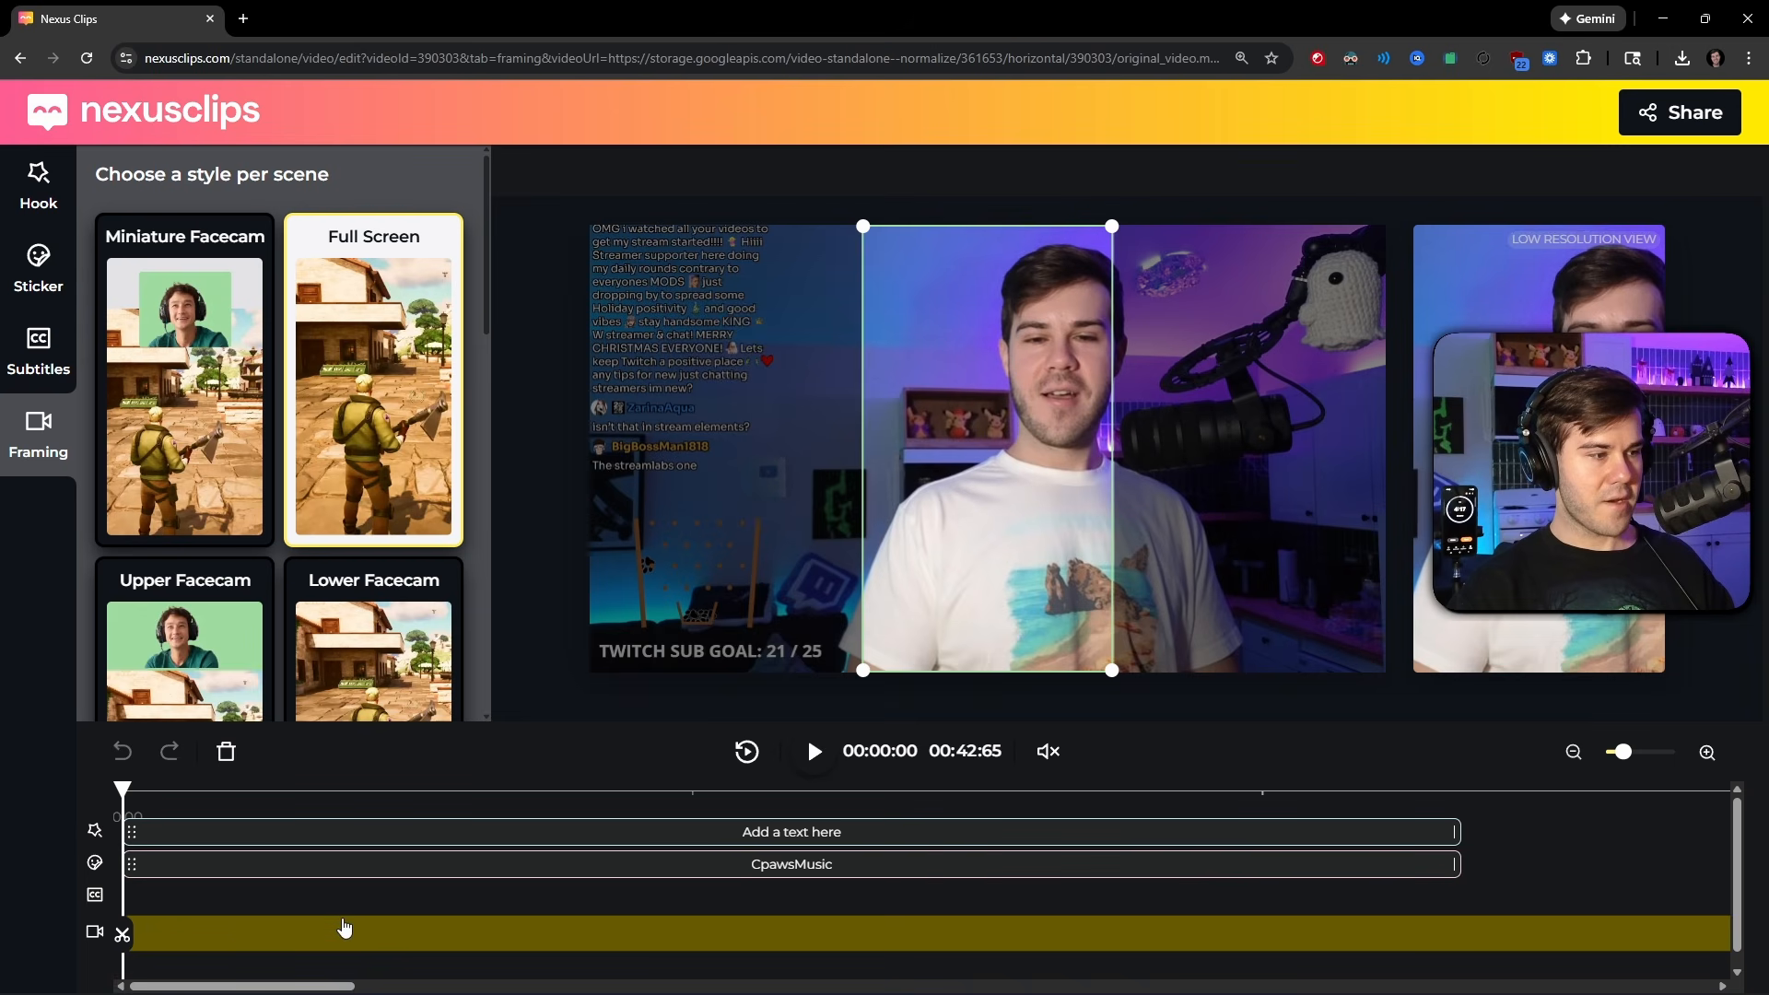
{"action": "left_click_drag", "start_coordinate": [981, 378], "coordinate": [1059, 387]}
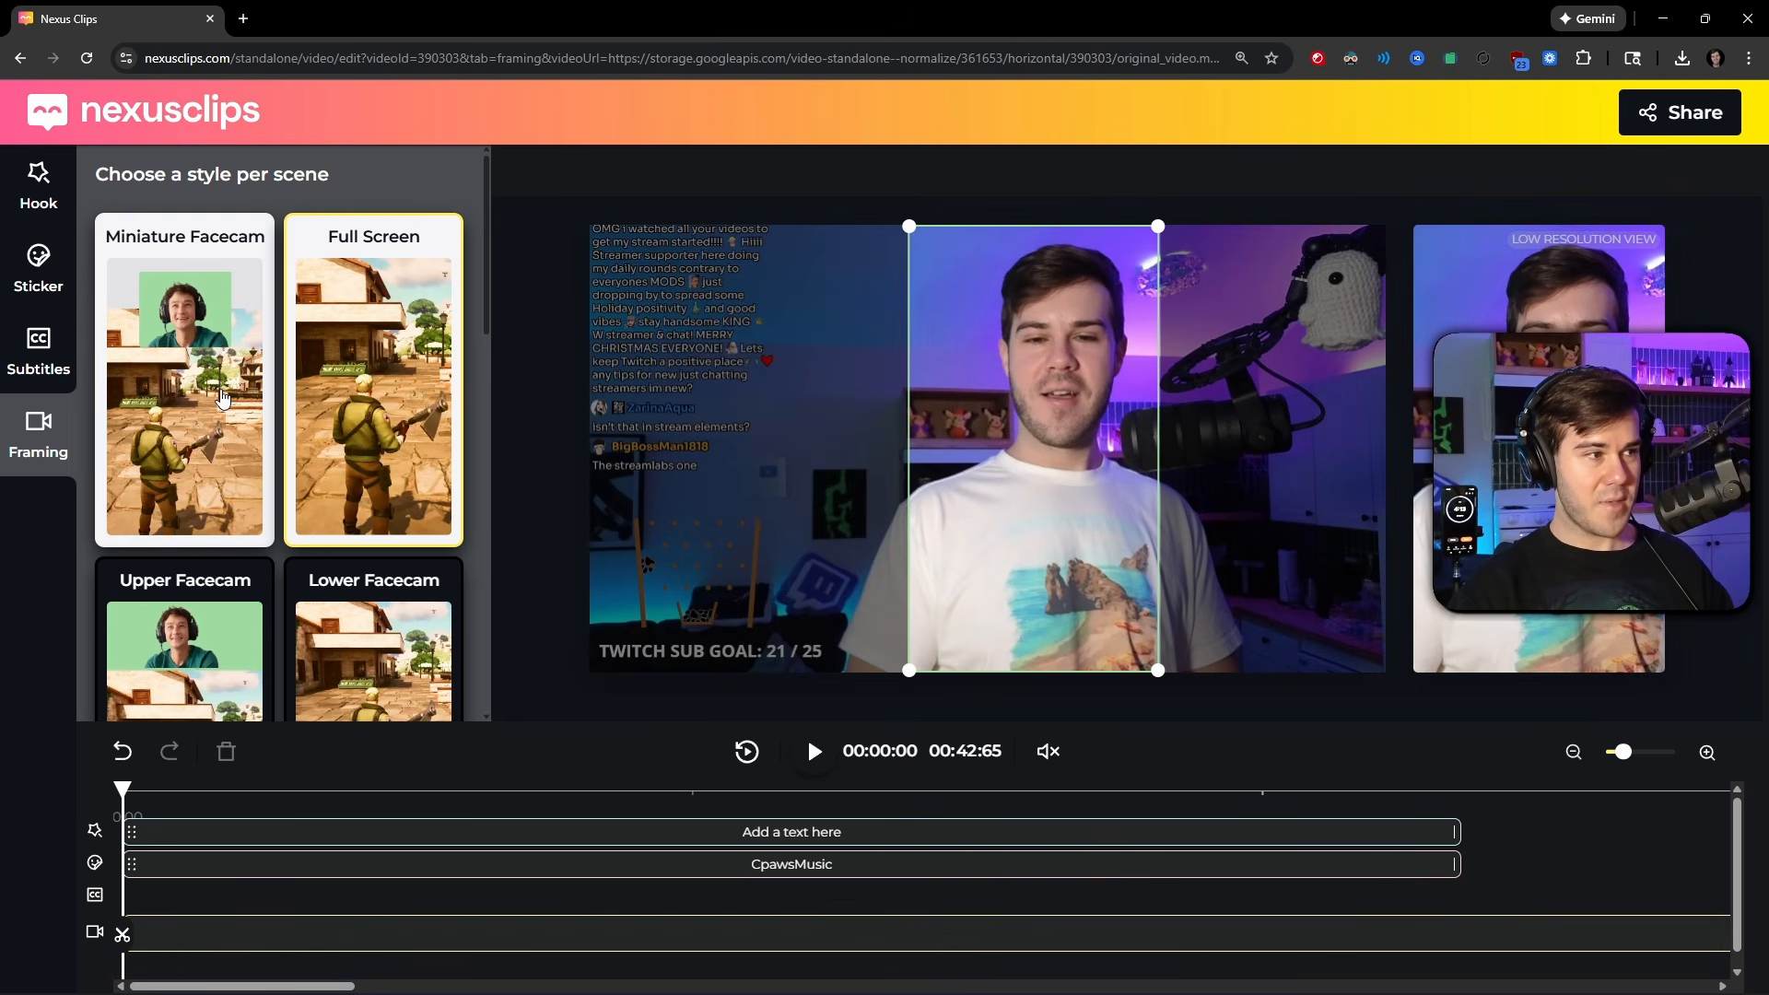
{"action": "left_click_drag", "start_coordinate": [1064, 434], "coordinate": [1071, 435]}
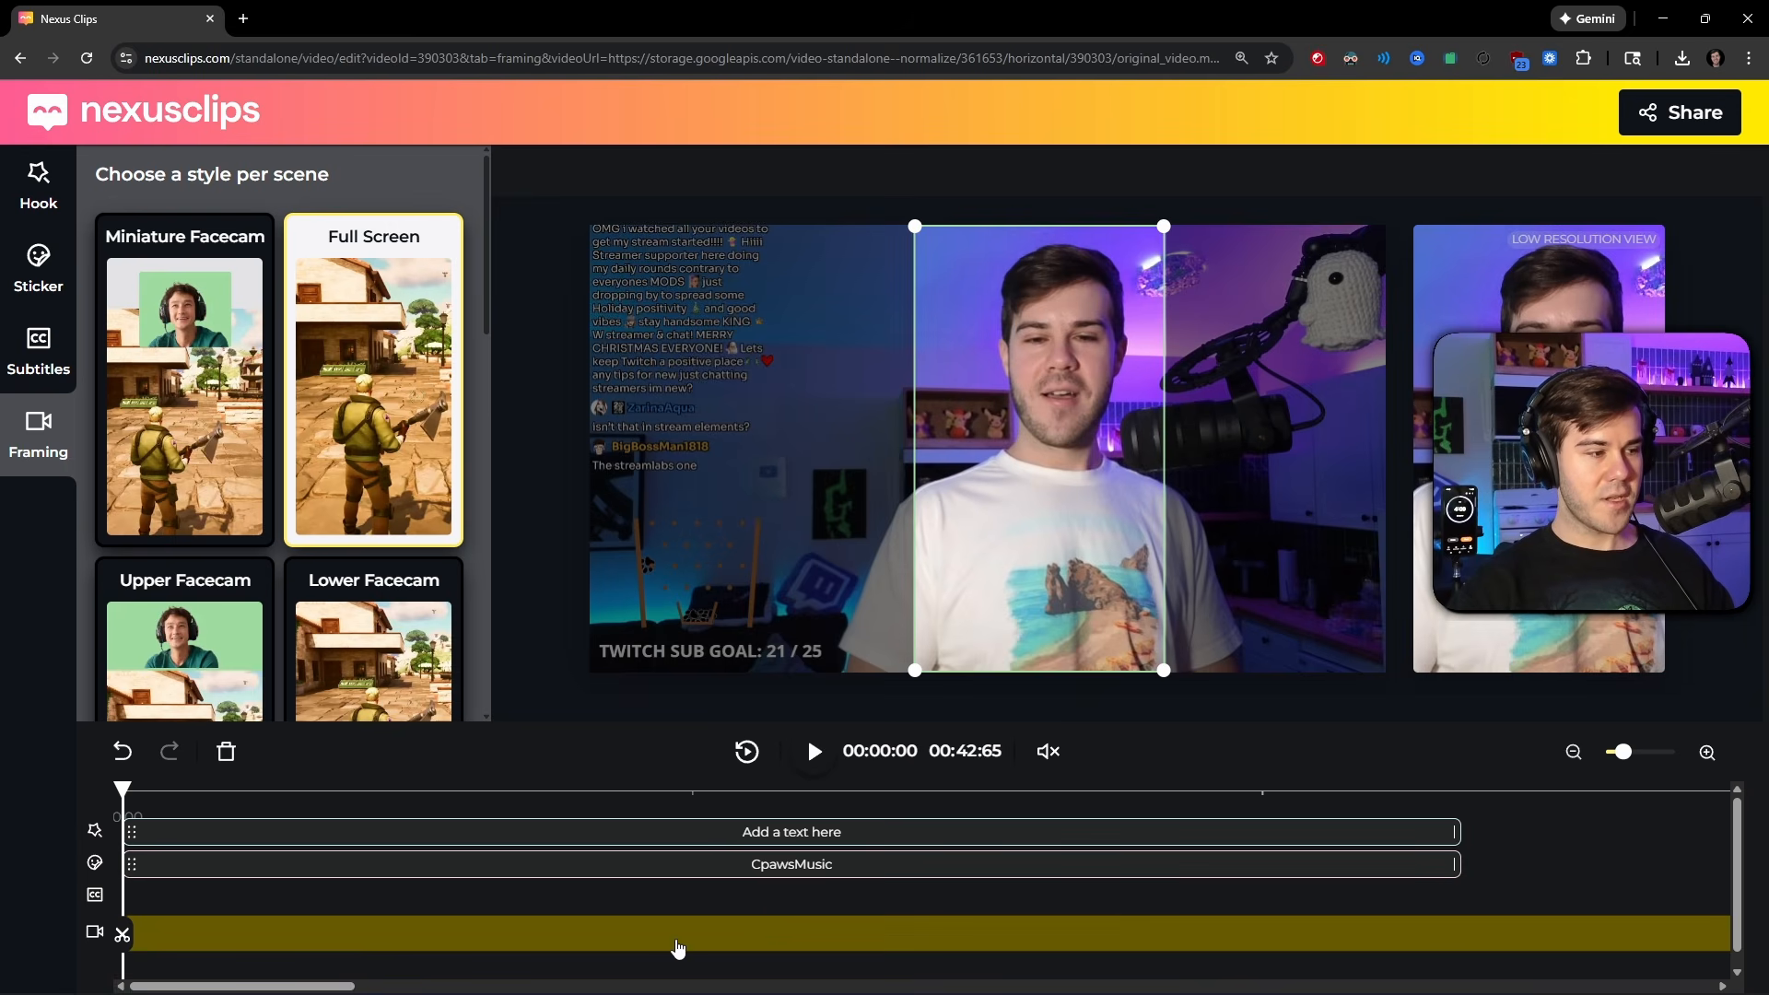
- Unmute and preview the opening, split the video track at 00:02:91, and delete the part before the split
{"action": "left_click", "coordinate": [815, 760]}
{"action": "left_click", "coordinate": [1044, 763]}
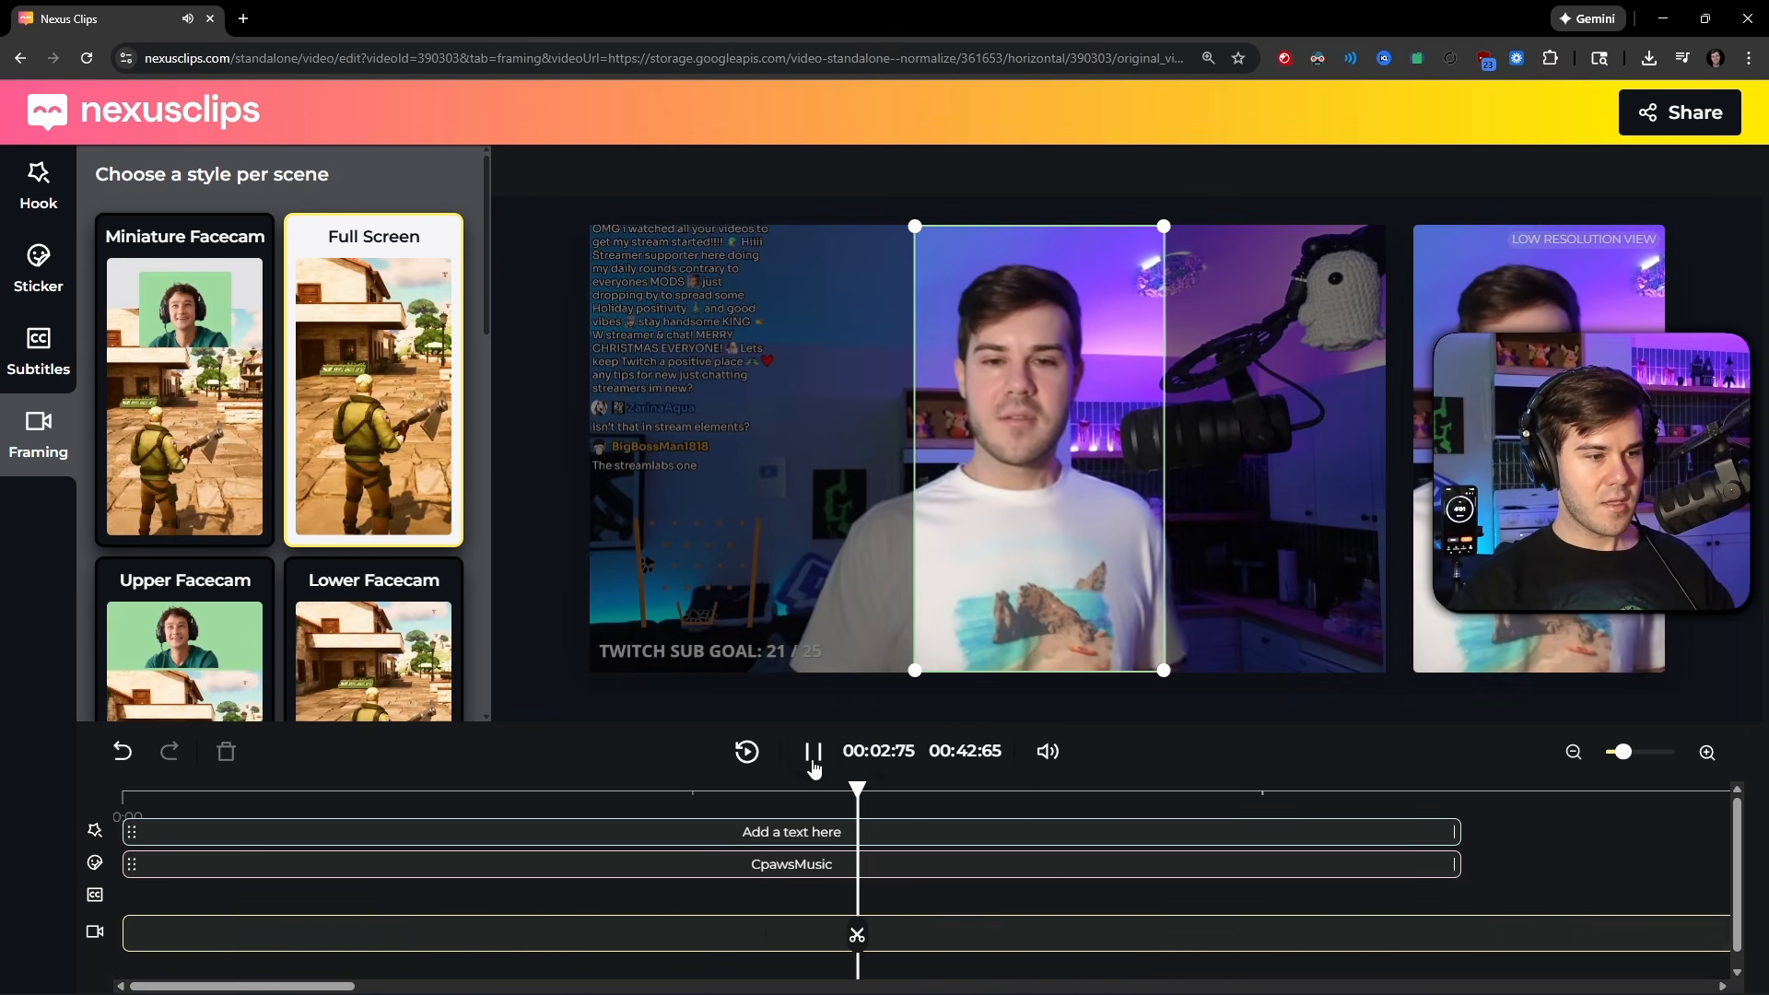
{"action": "left_click", "coordinate": [813, 757]}
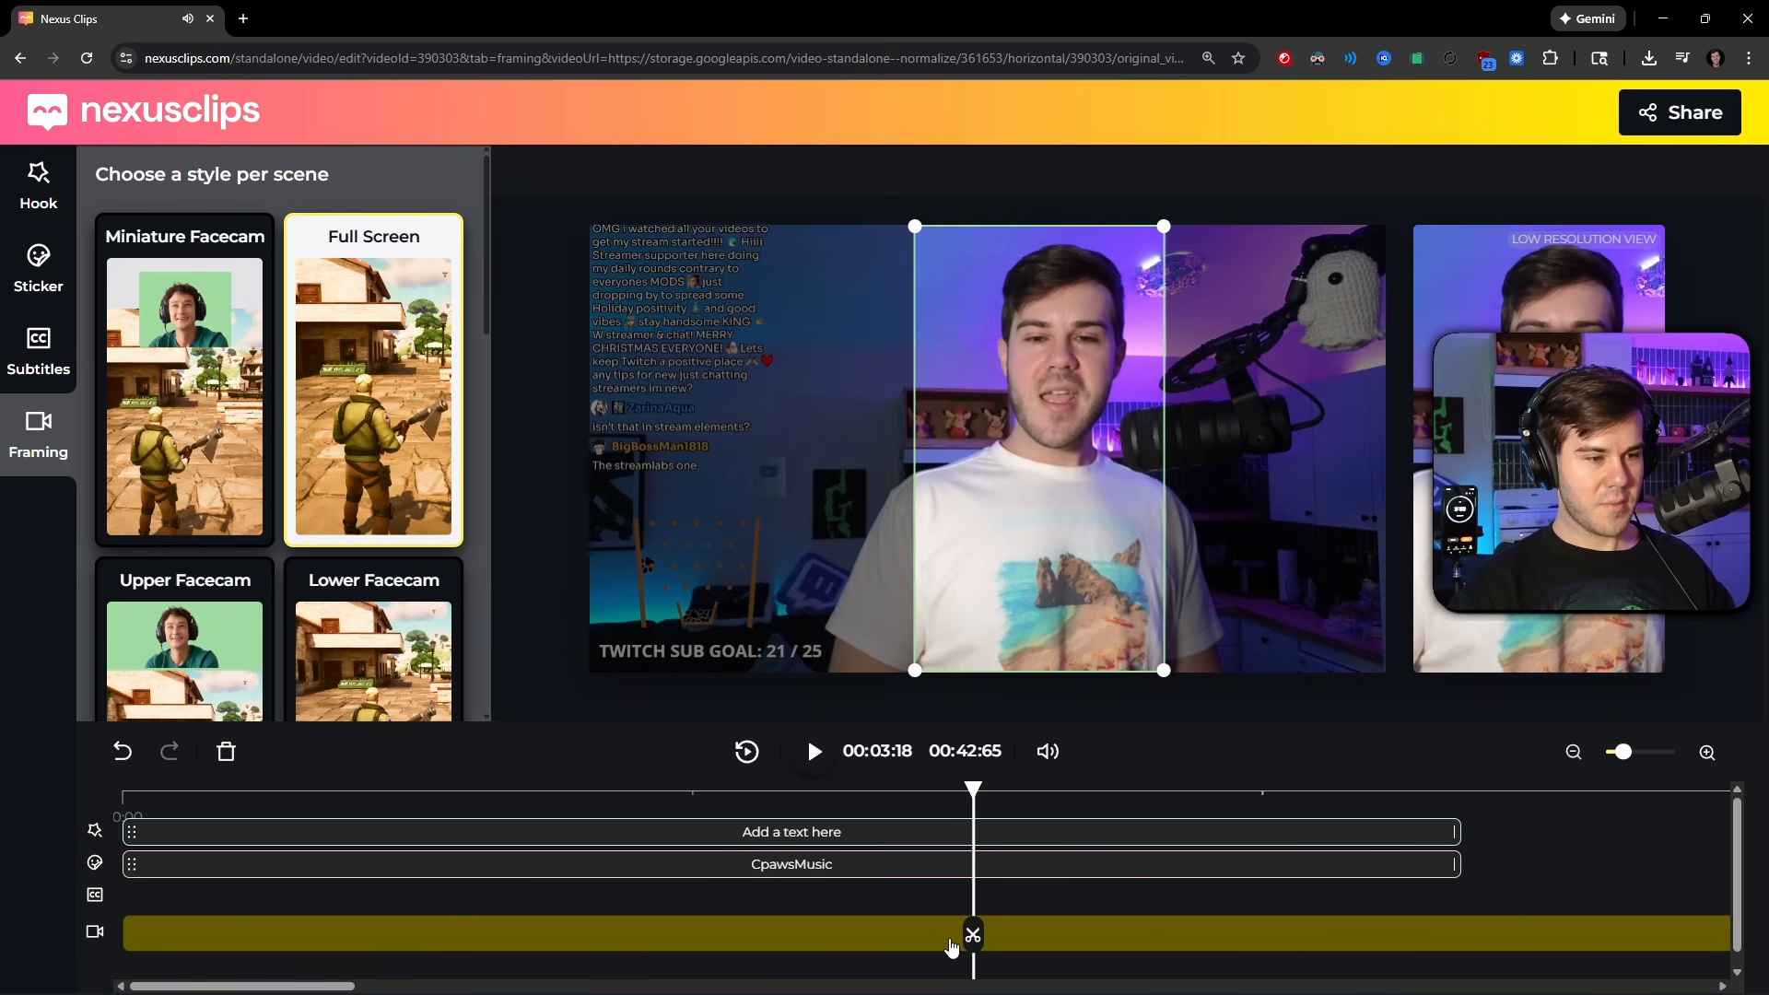
{"action": "left_click", "coordinate": [902, 935]}
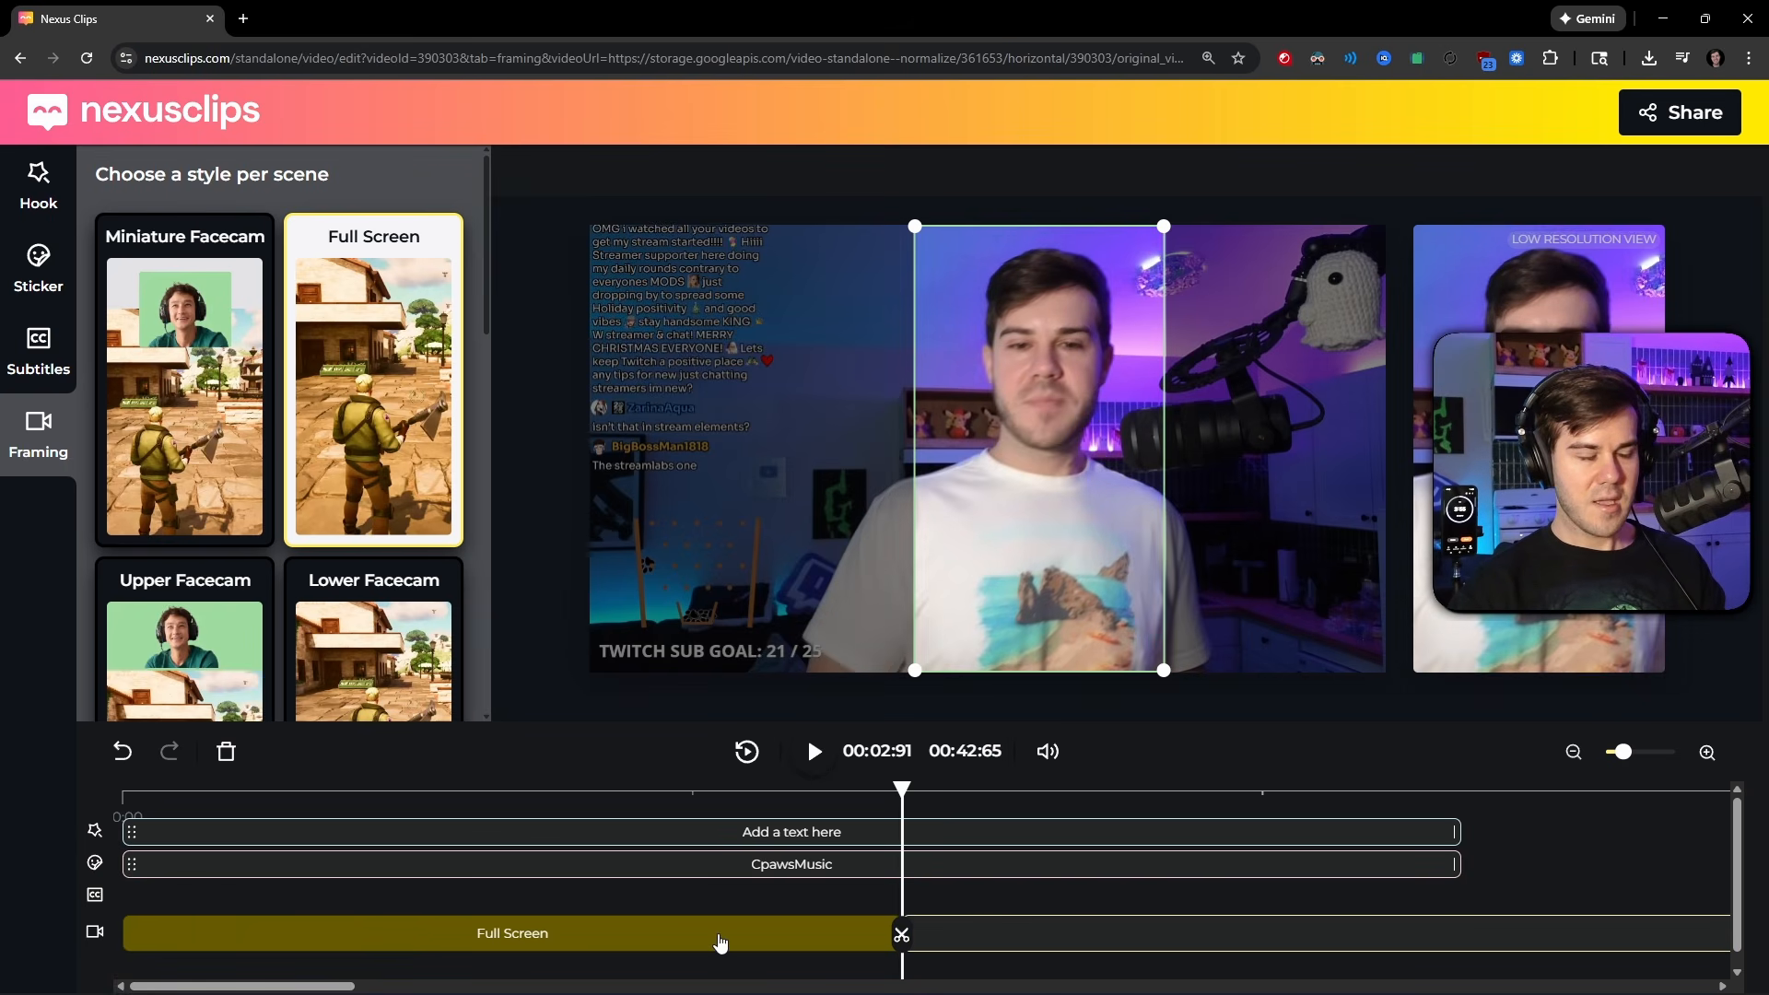
{"action": "key", "text": "Delete"}
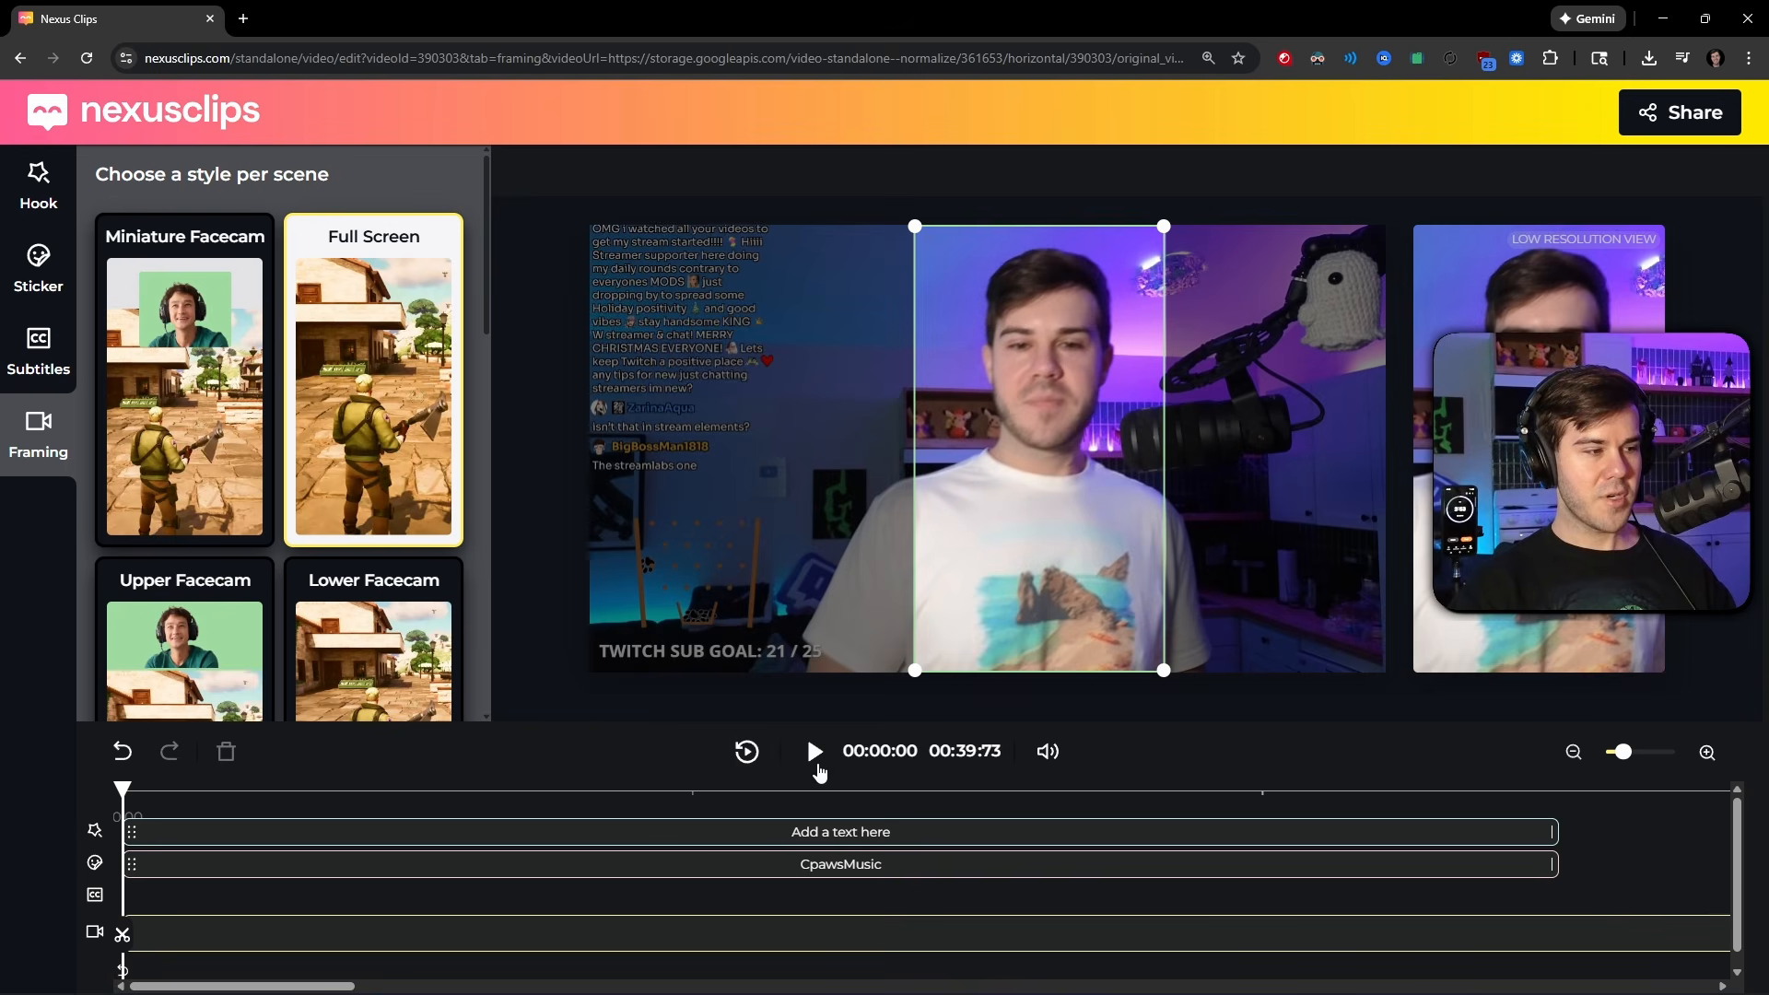
- Split the video track at 00:03:91 and 00:06:70, and delete the section between the two splits
{"action": "left_click", "coordinate": [817, 765]}
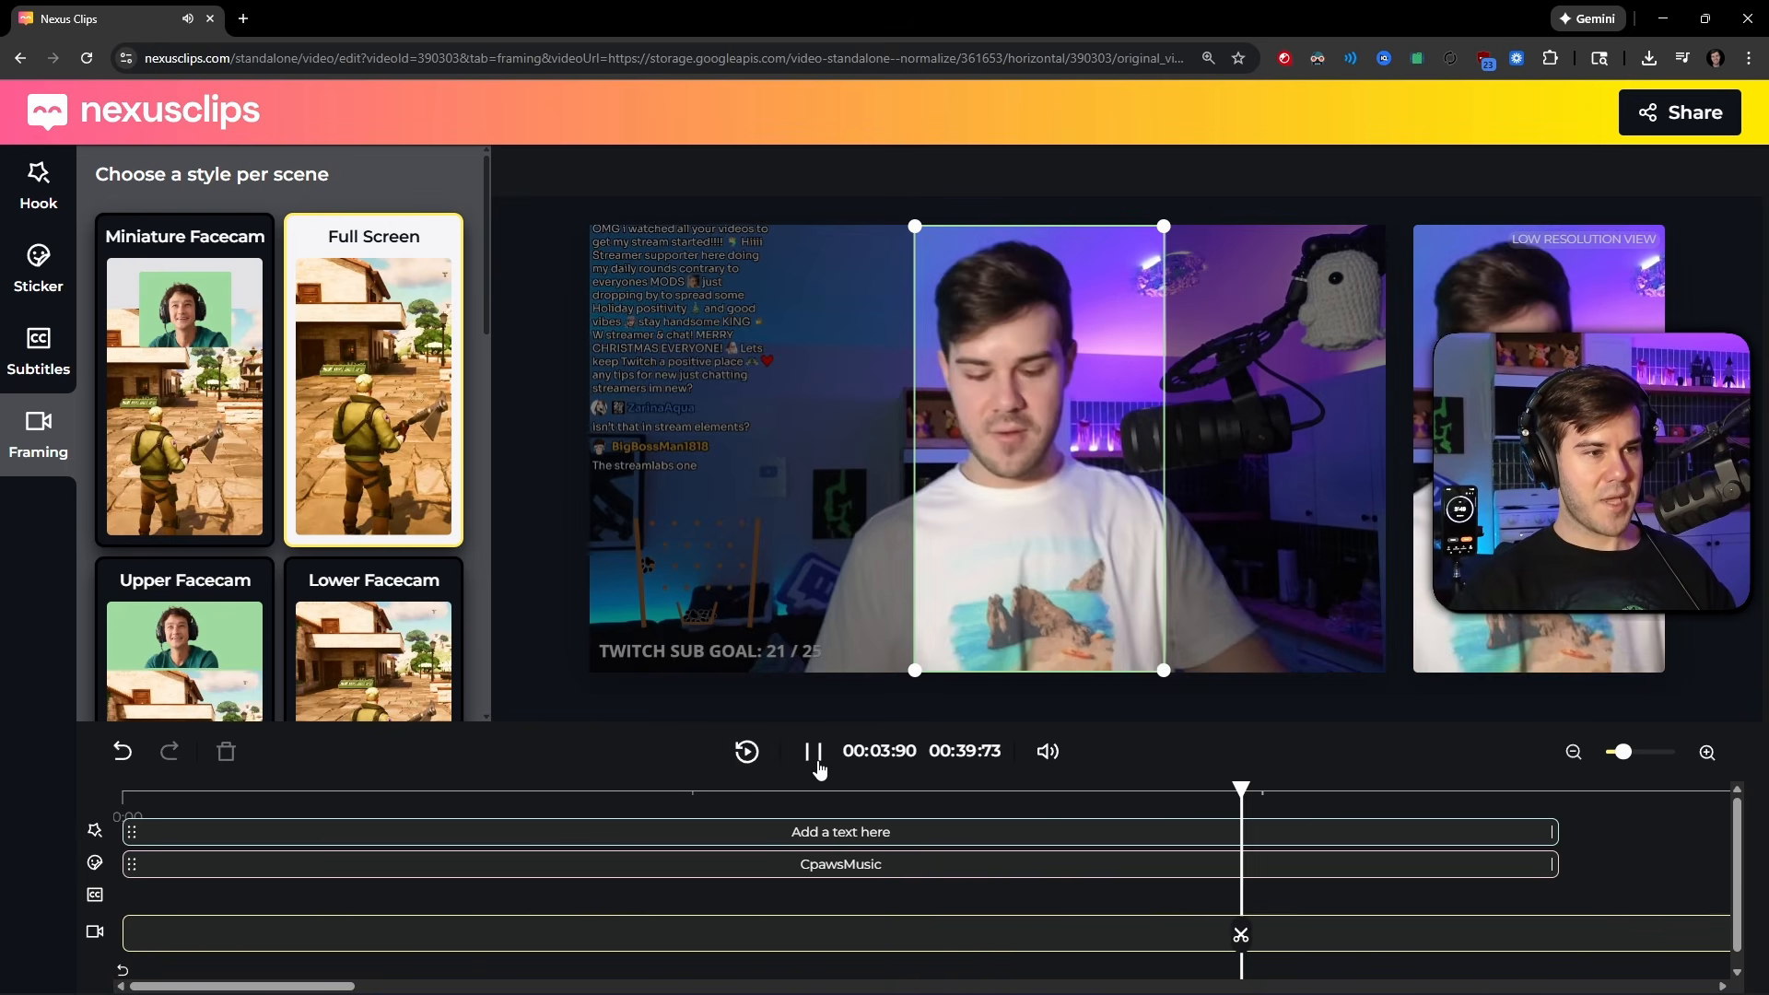
{"action": "left_click", "coordinate": [816, 763]}
{"action": "left_click", "coordinate": [1243, 800]}
{"action": "key", "text": "space"}
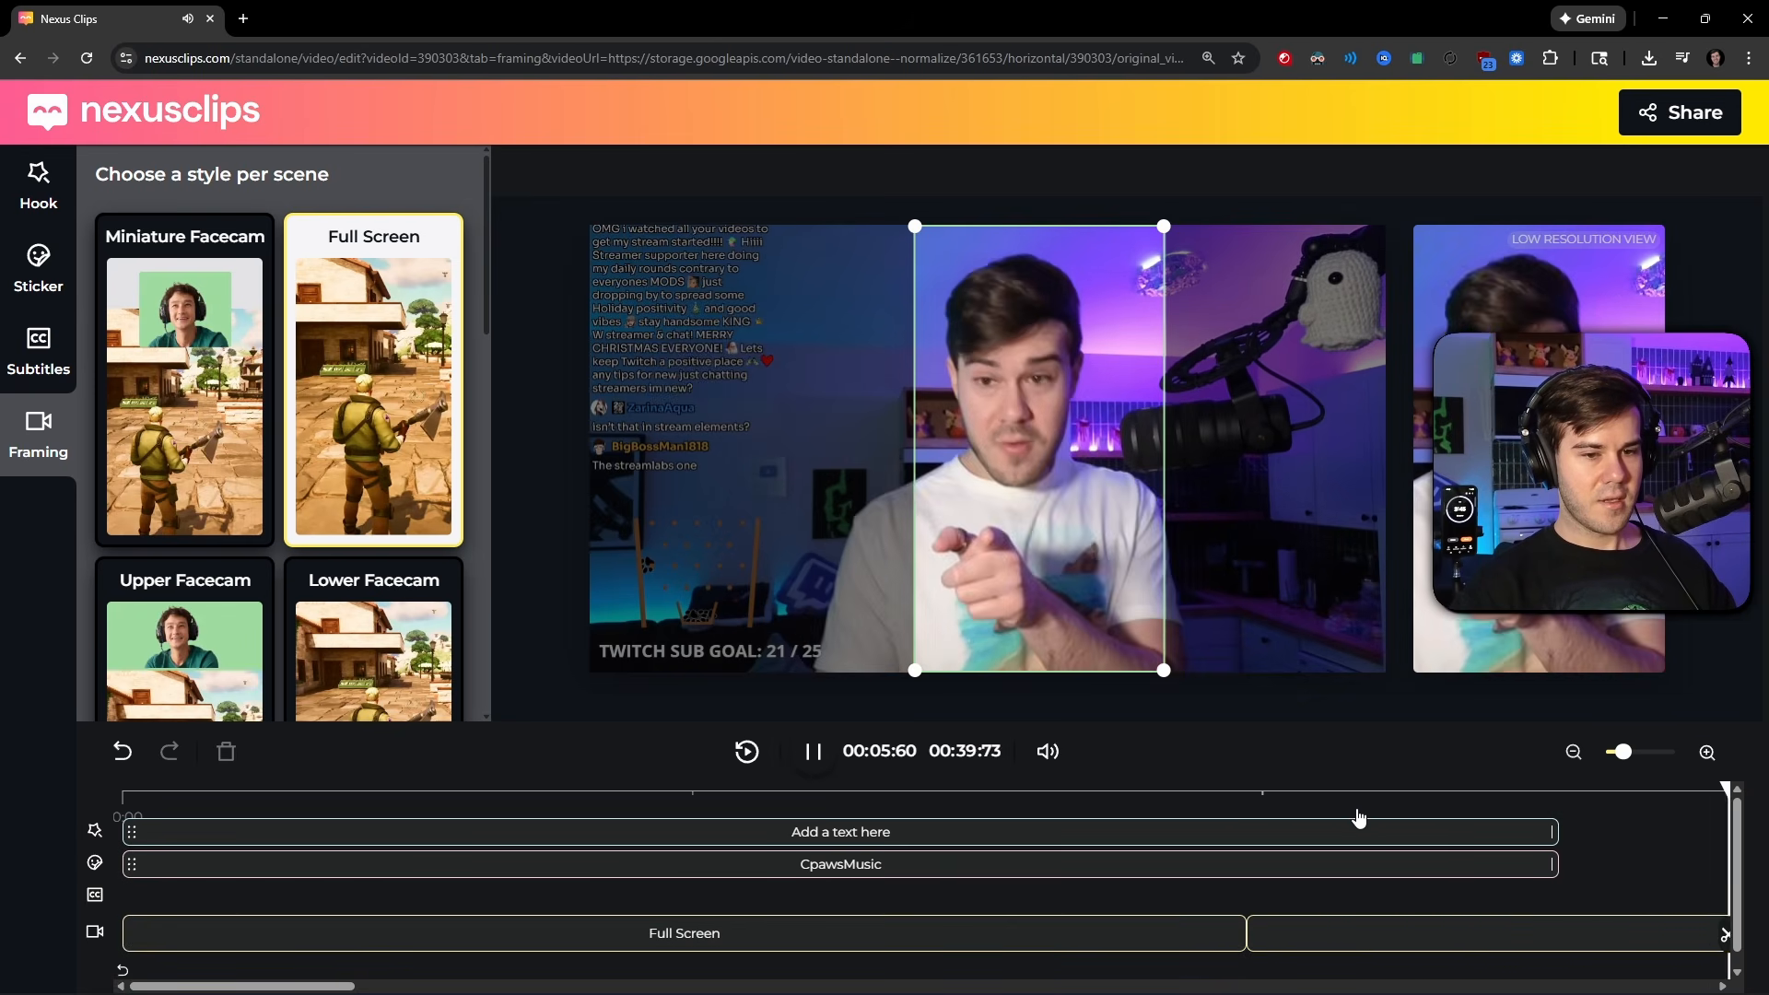
{"action": "left_click", "coordinate": [433, 818]}
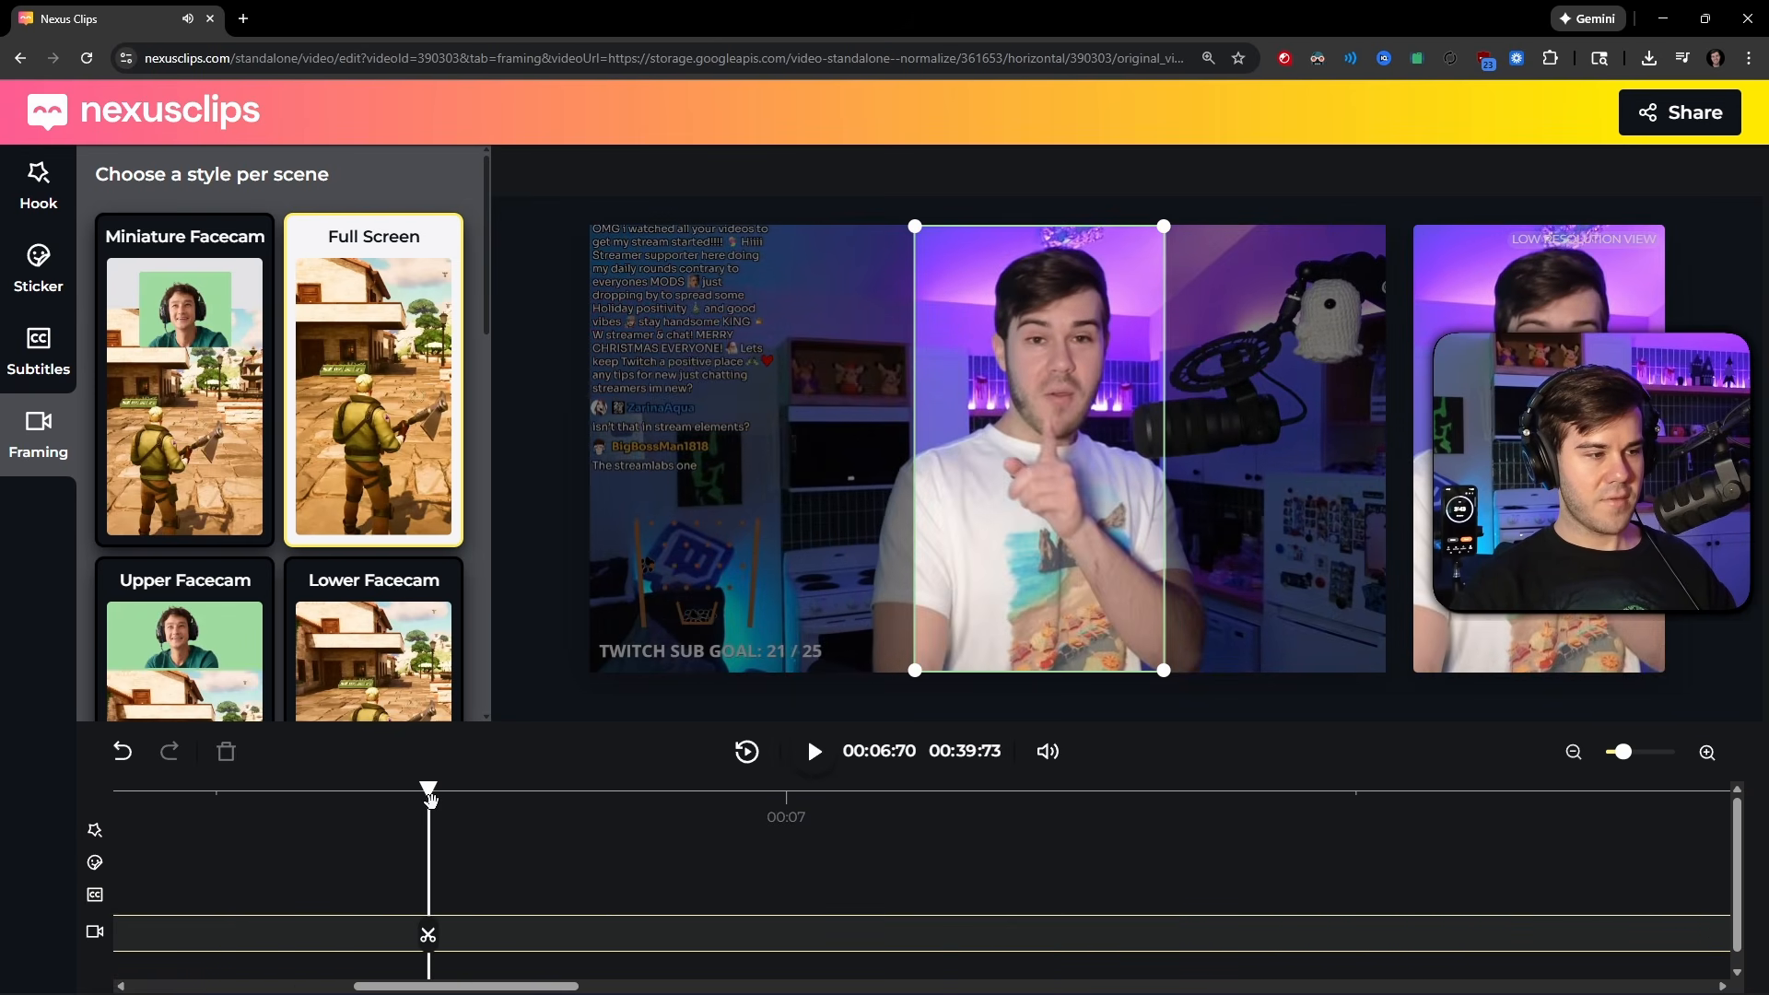
{"action": "left_click", "coordinate": [433, 811]}
{"action": "left_click", "coordinate": [355, 935]}
{"action": "key", "text": "Delete"}
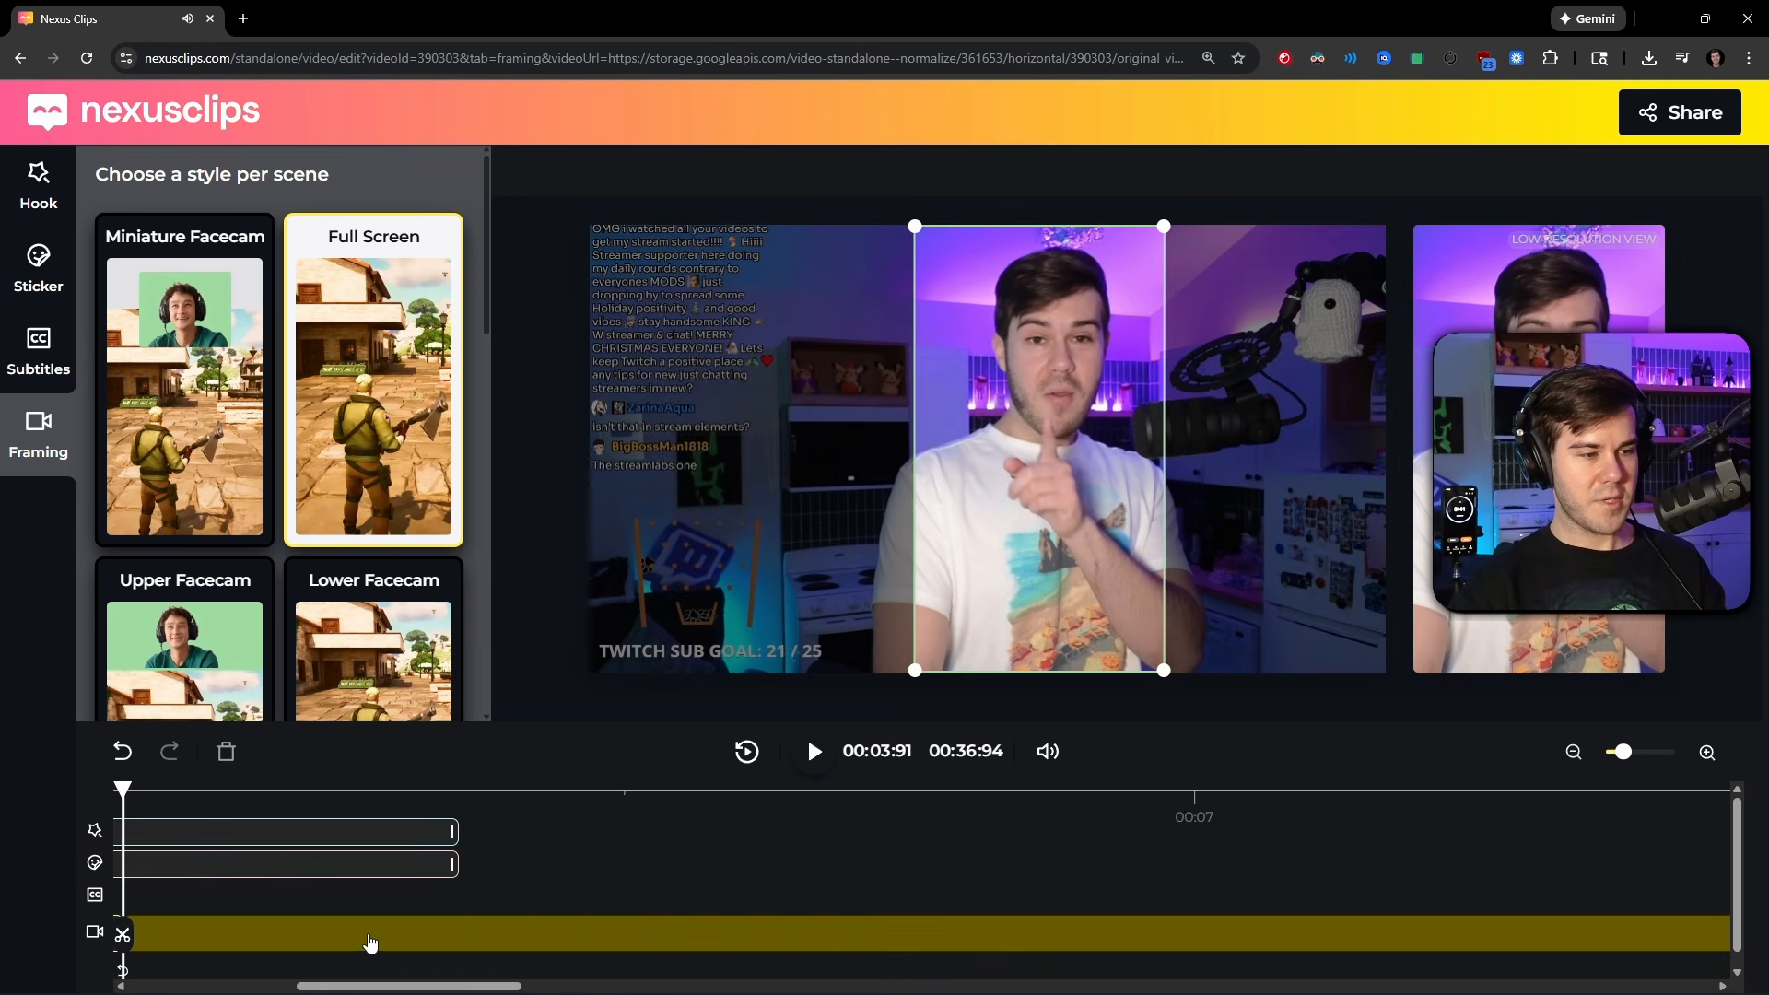
- Play the clip onward and split the video track at 00:07:66 and 00:10:93
{"action": "left_click", "coordinate": [811, 754]}
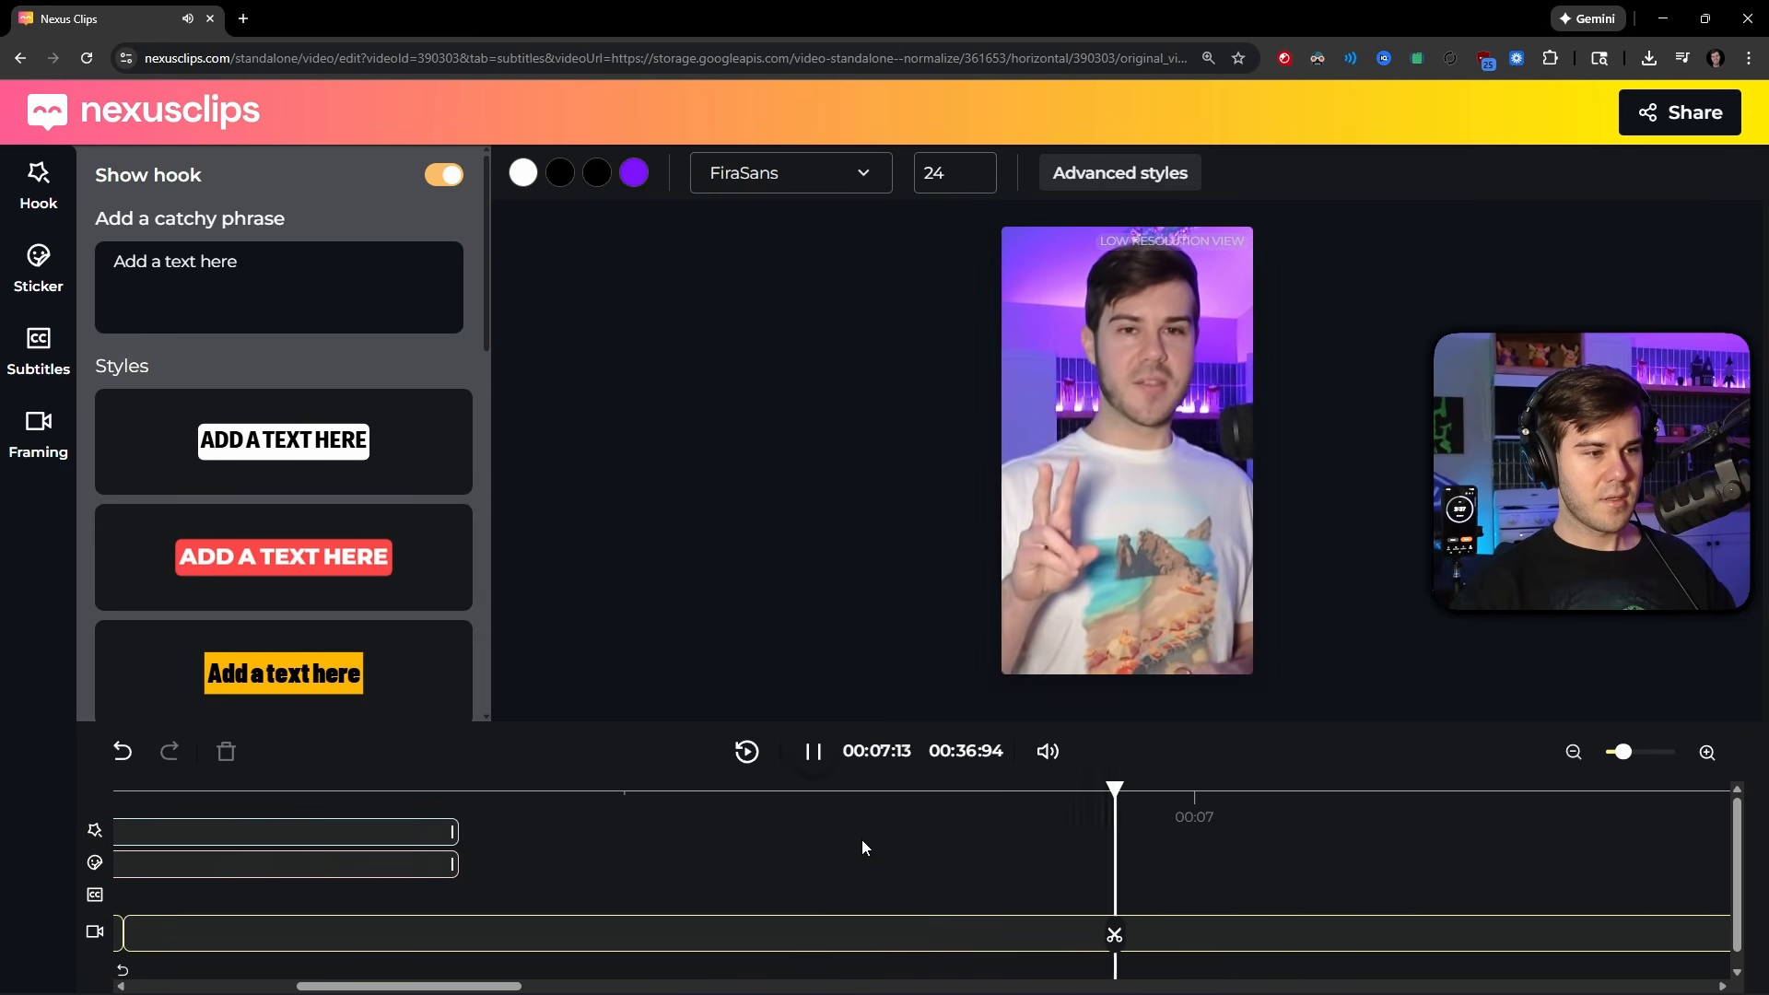
{"action": "left_click", "coordinate": [823, 758]}
{"action": "left_click", "coordinate": [1279, 804]}
{"action": "left_click", "coordinate": [1267, 935]}
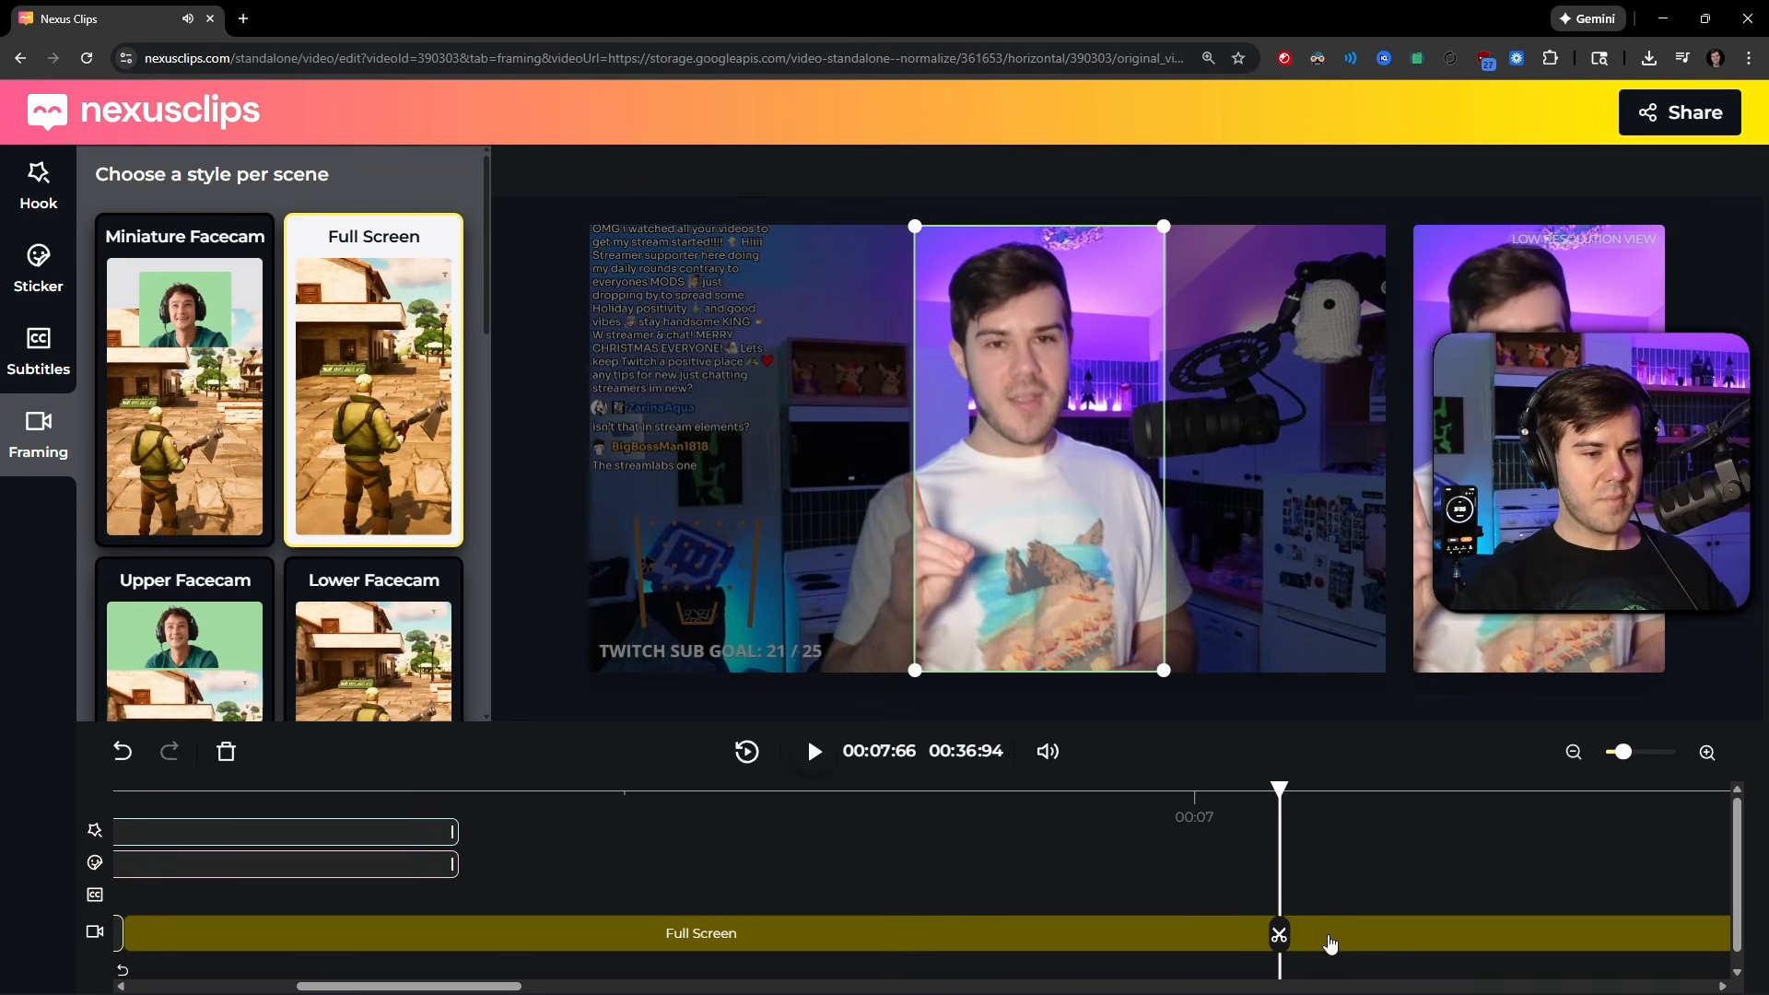
{"action": "left_click", "coordinate": [814, 752]}
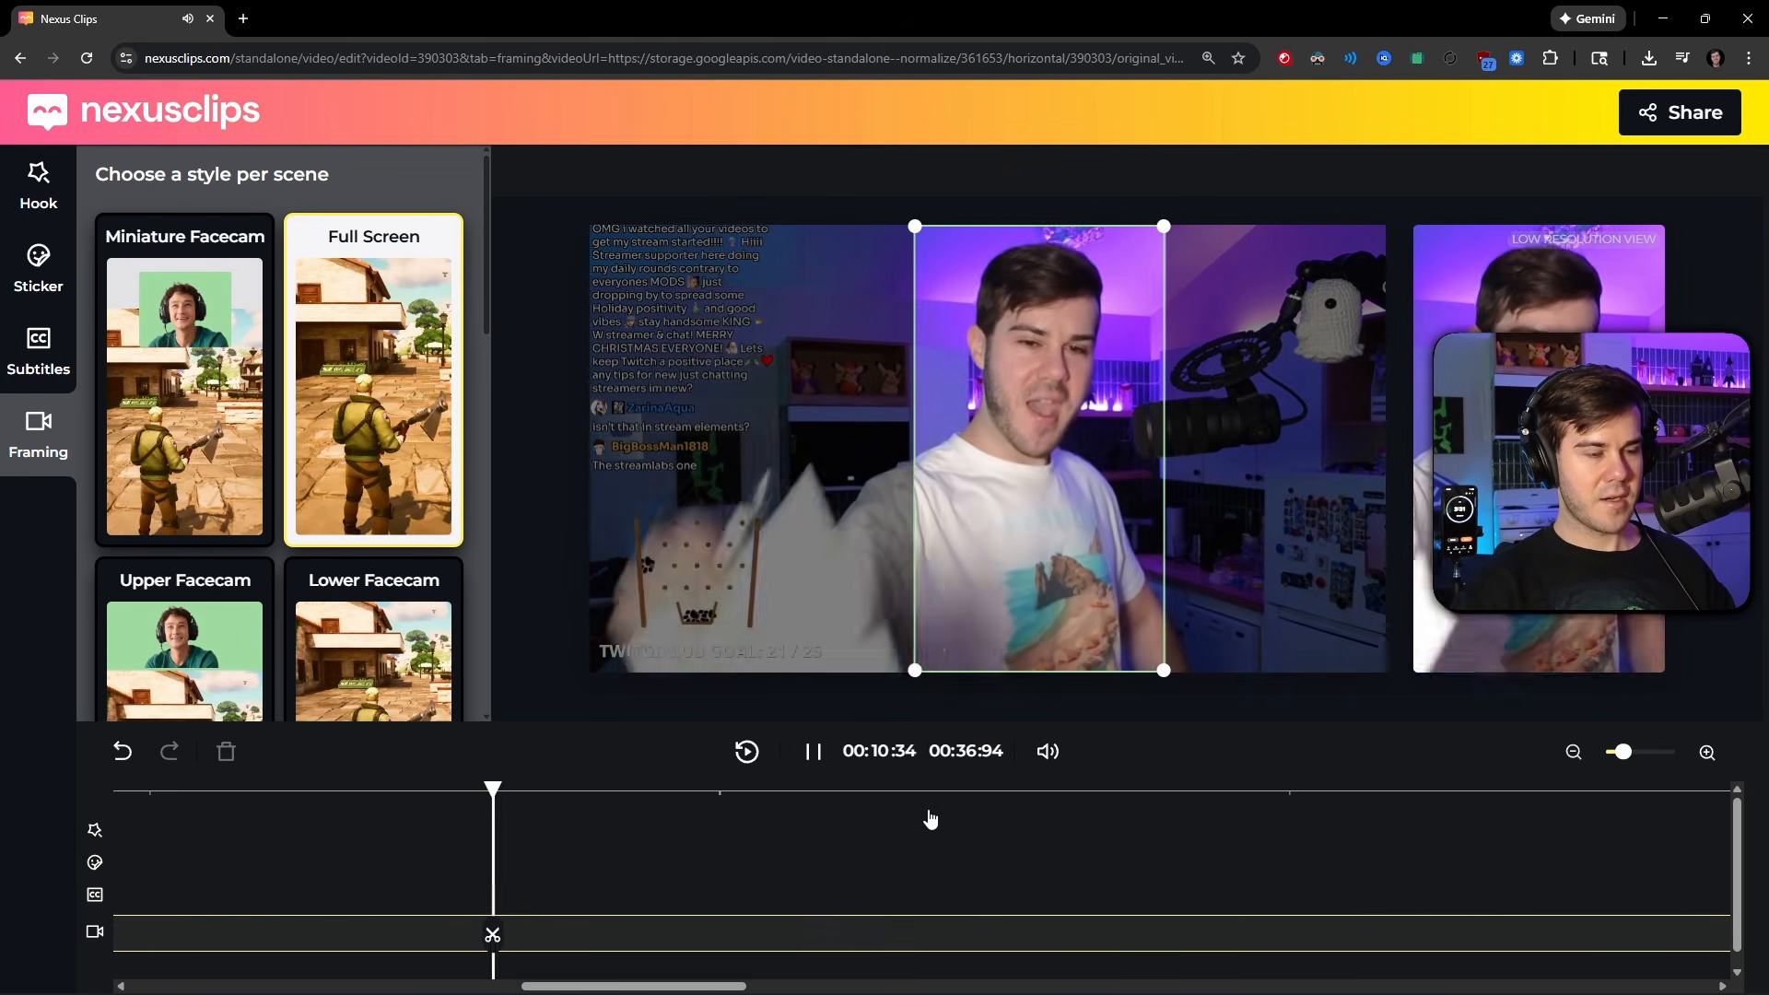
{"action": "key", "text": "space"}
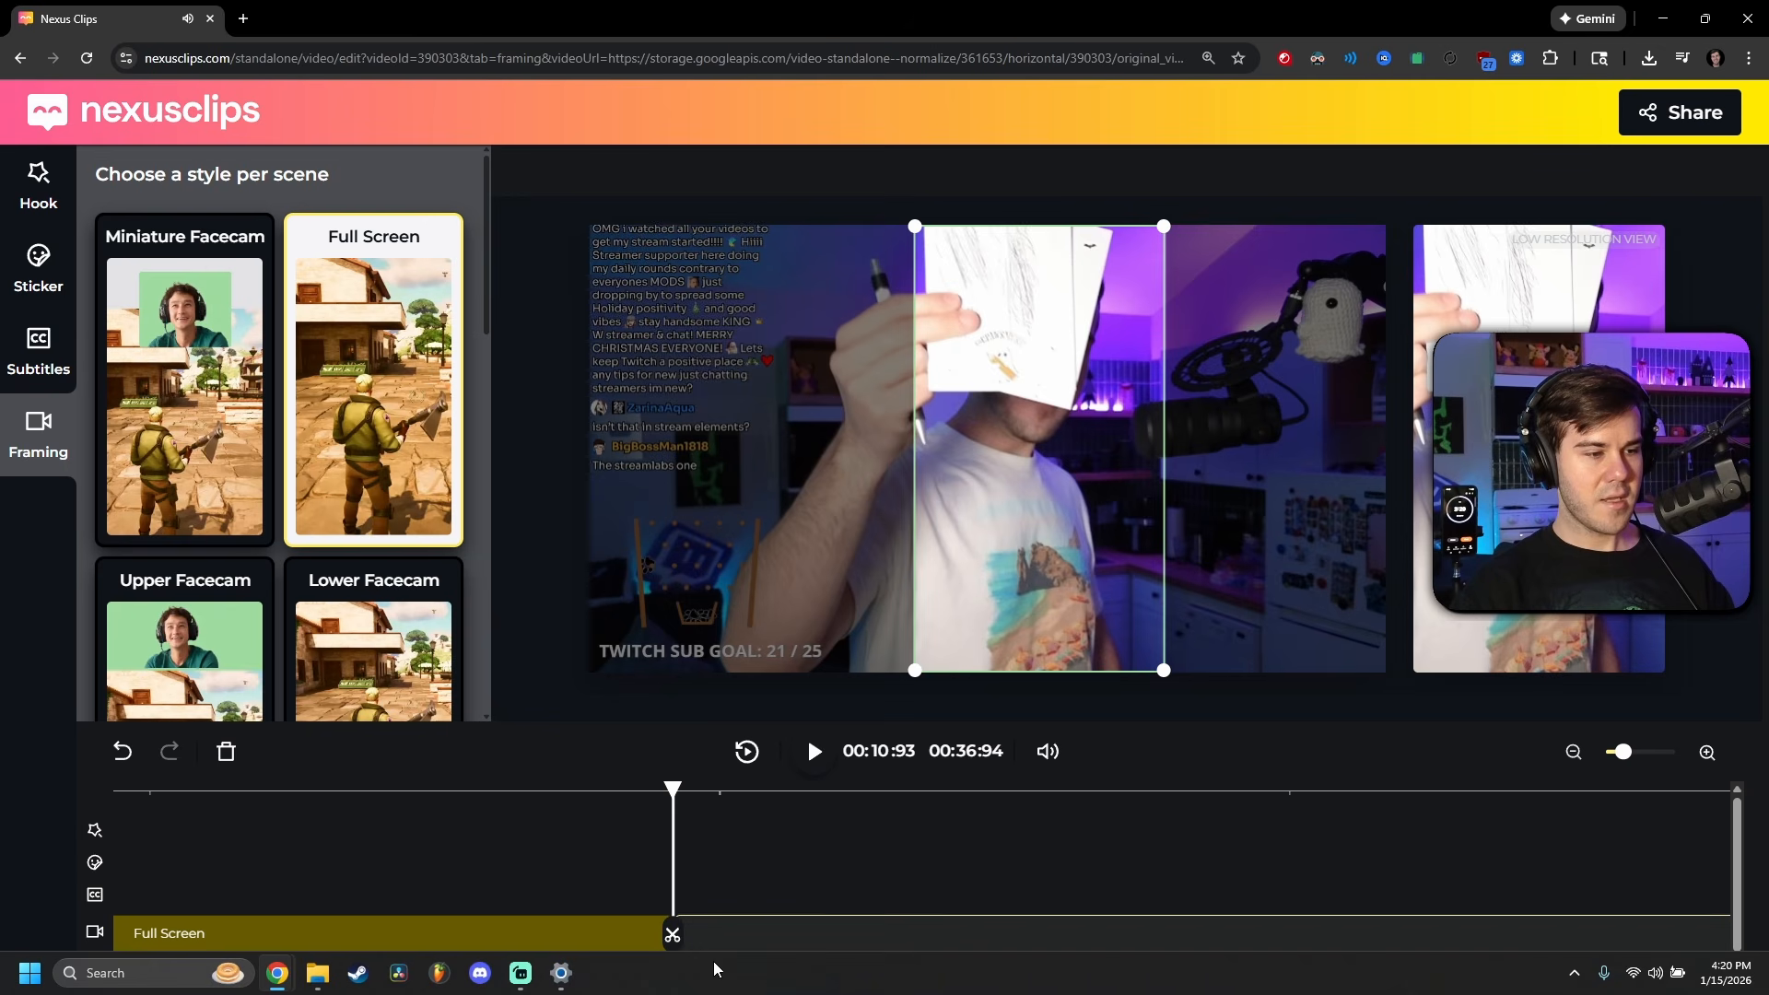
- Try splitting the track at 00:07:09 and deleting the short piece up to the 00:07:66 cut
{"action": "left_click_drag", "start_coordinate": [723, 986], "coordinate": [551, 990]}
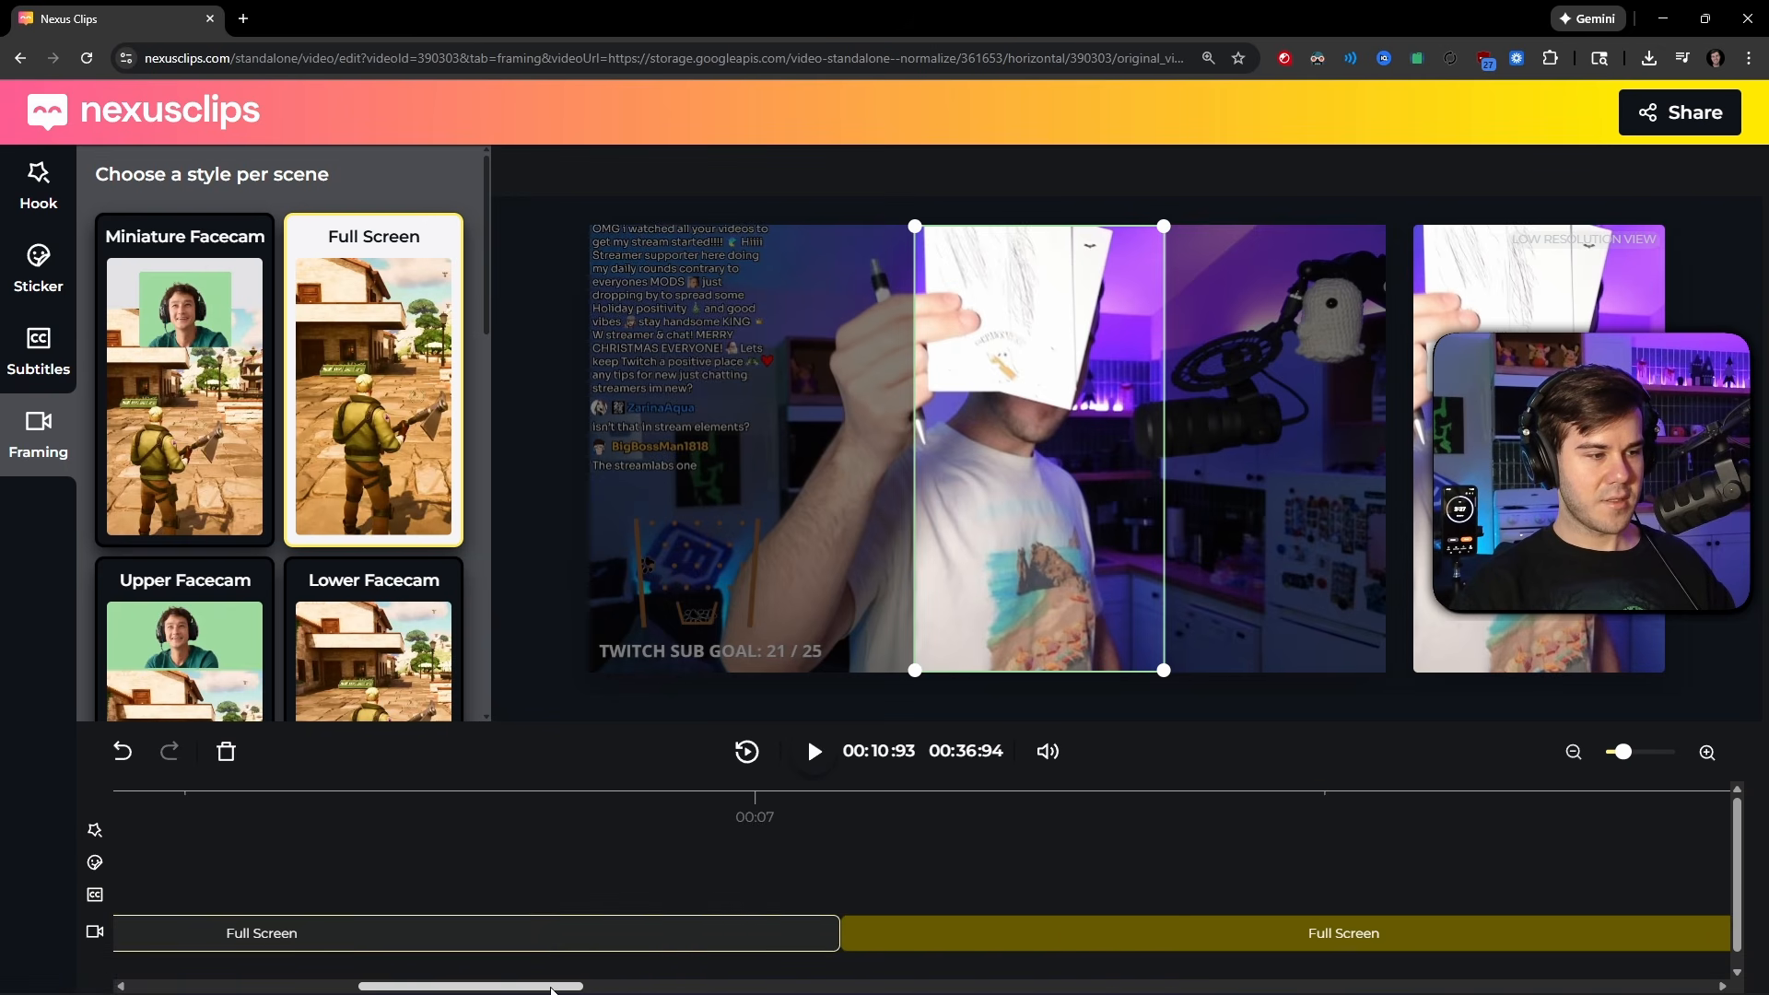
{"action": "left_click", "coordinate": [442, 817]}
{"action": "left_click", "coordinate": [669, 818]}
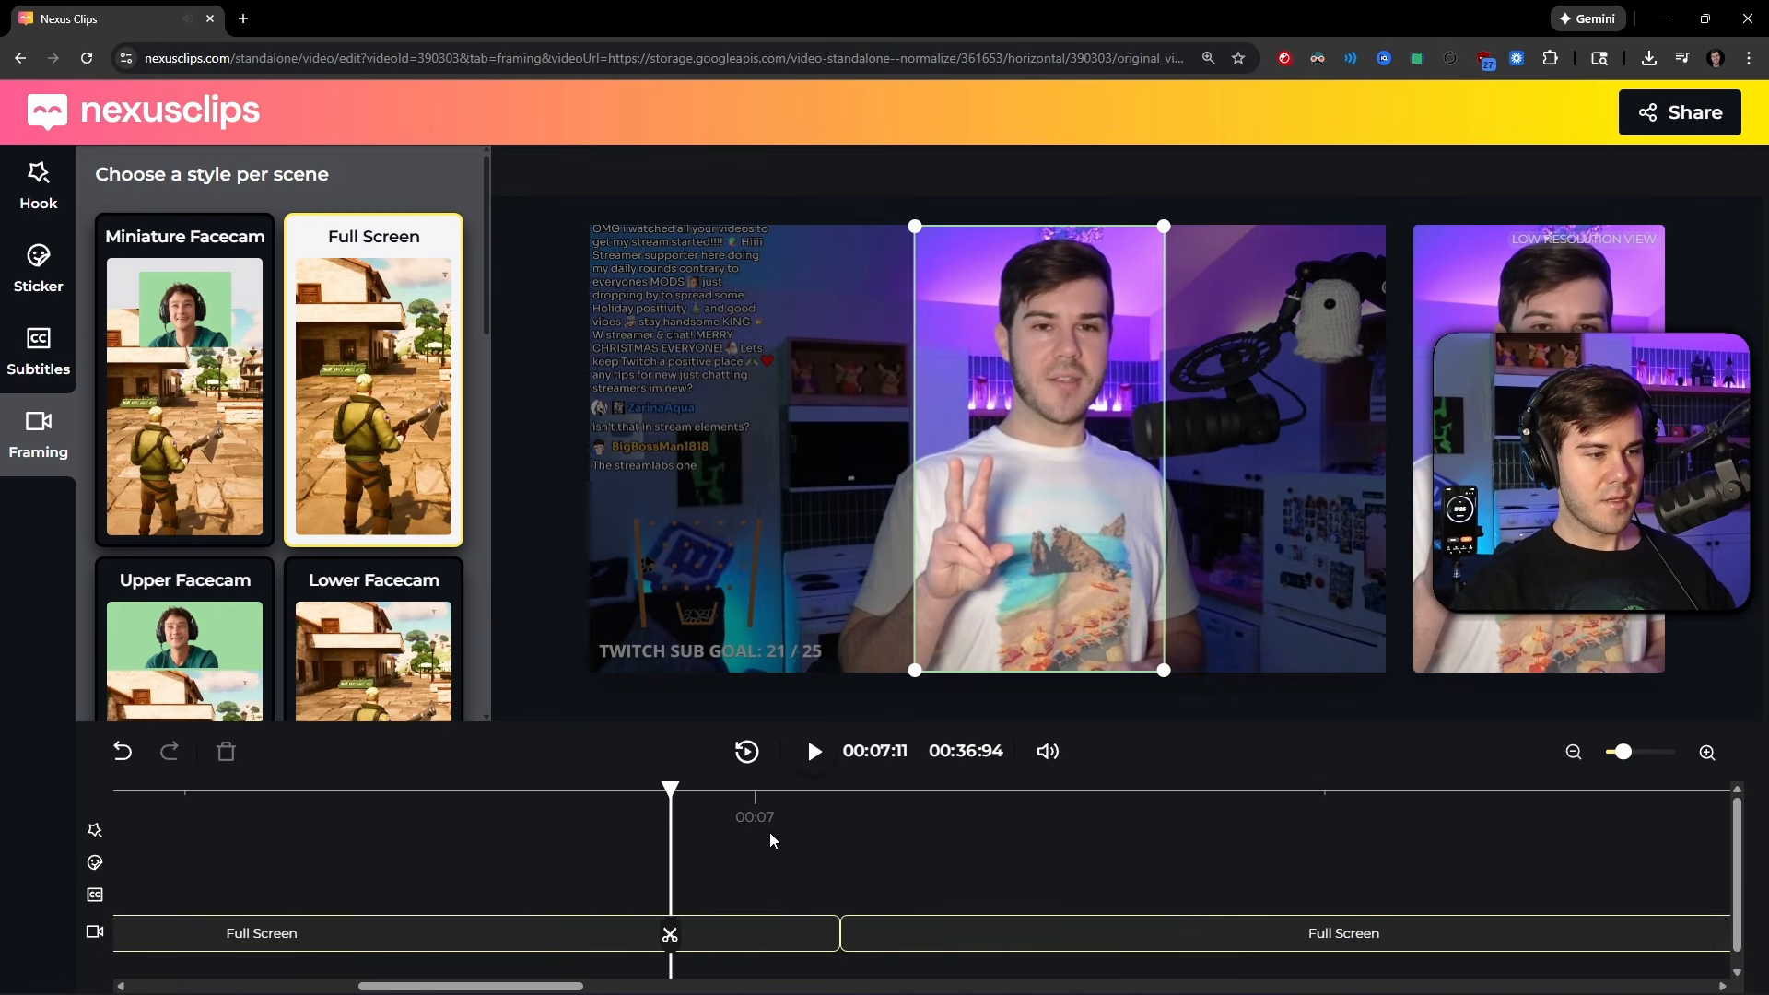
{"action": "key", "text": "space"}
{"action": "left_click", "coordinate": [516, 816]}
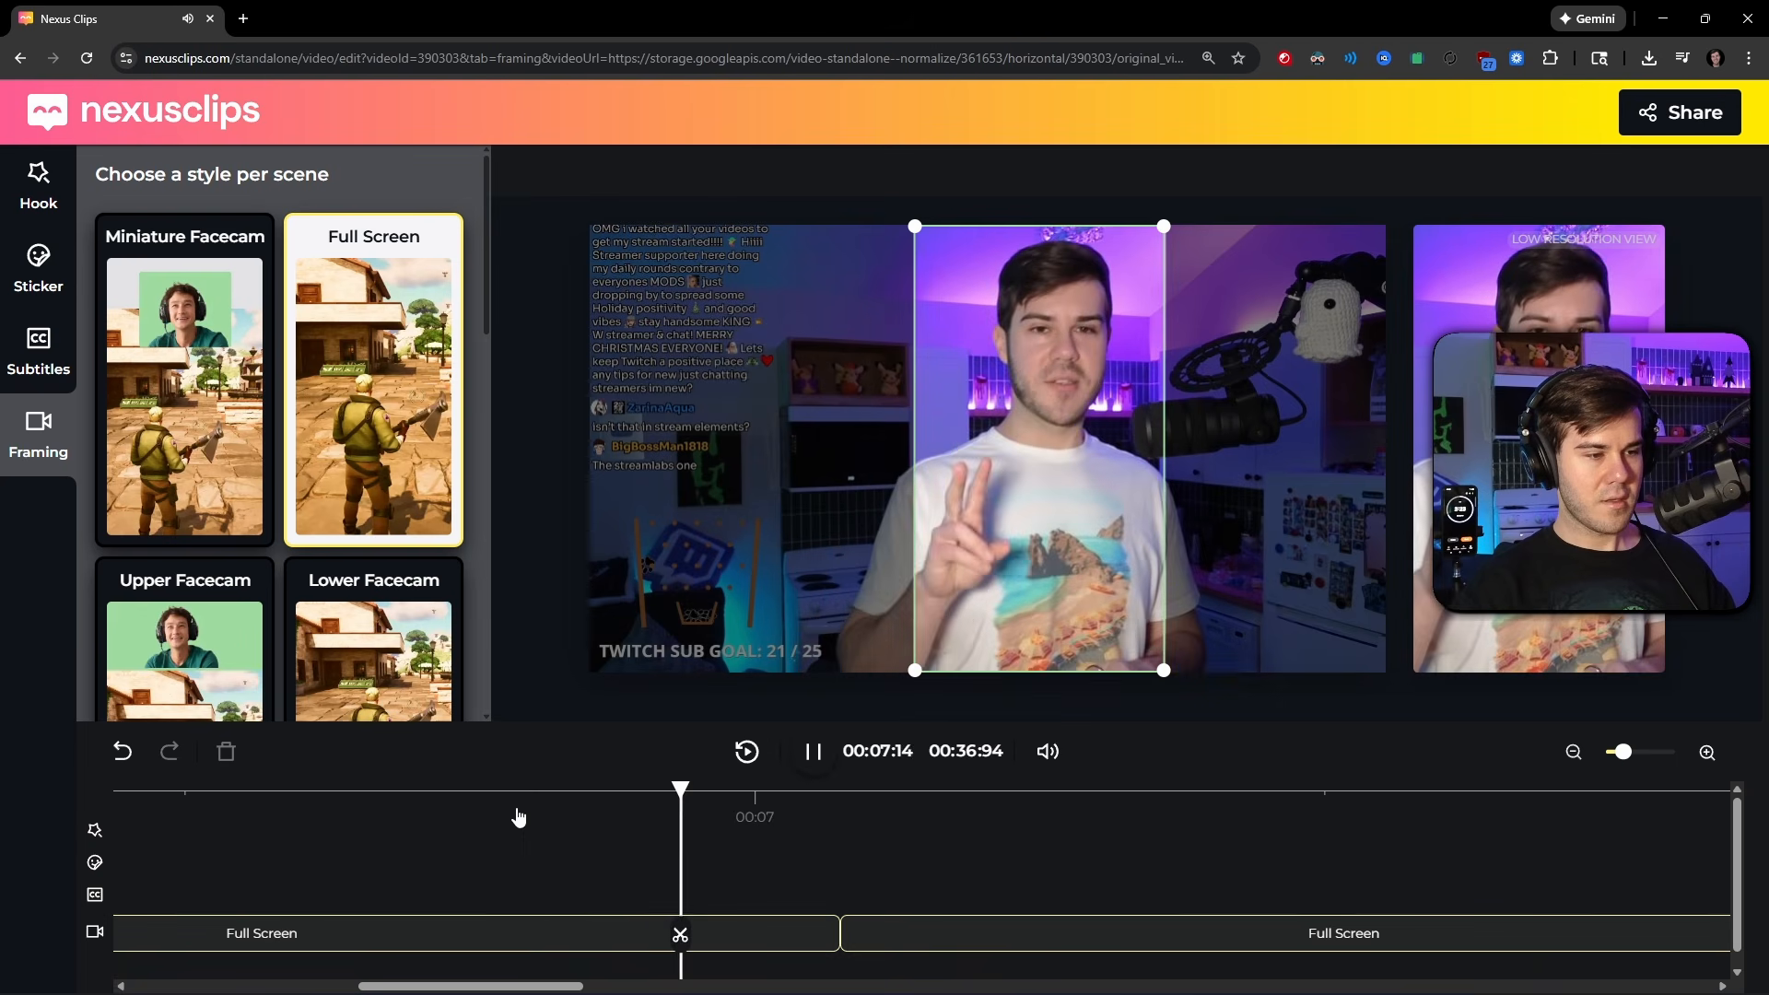
{"action": "left_click", "coordinate": [506, 800]}
{"action": "left_click", "coordinate": [665, 934]}
{"action": "left_click", "coordinate": [762, 930]}
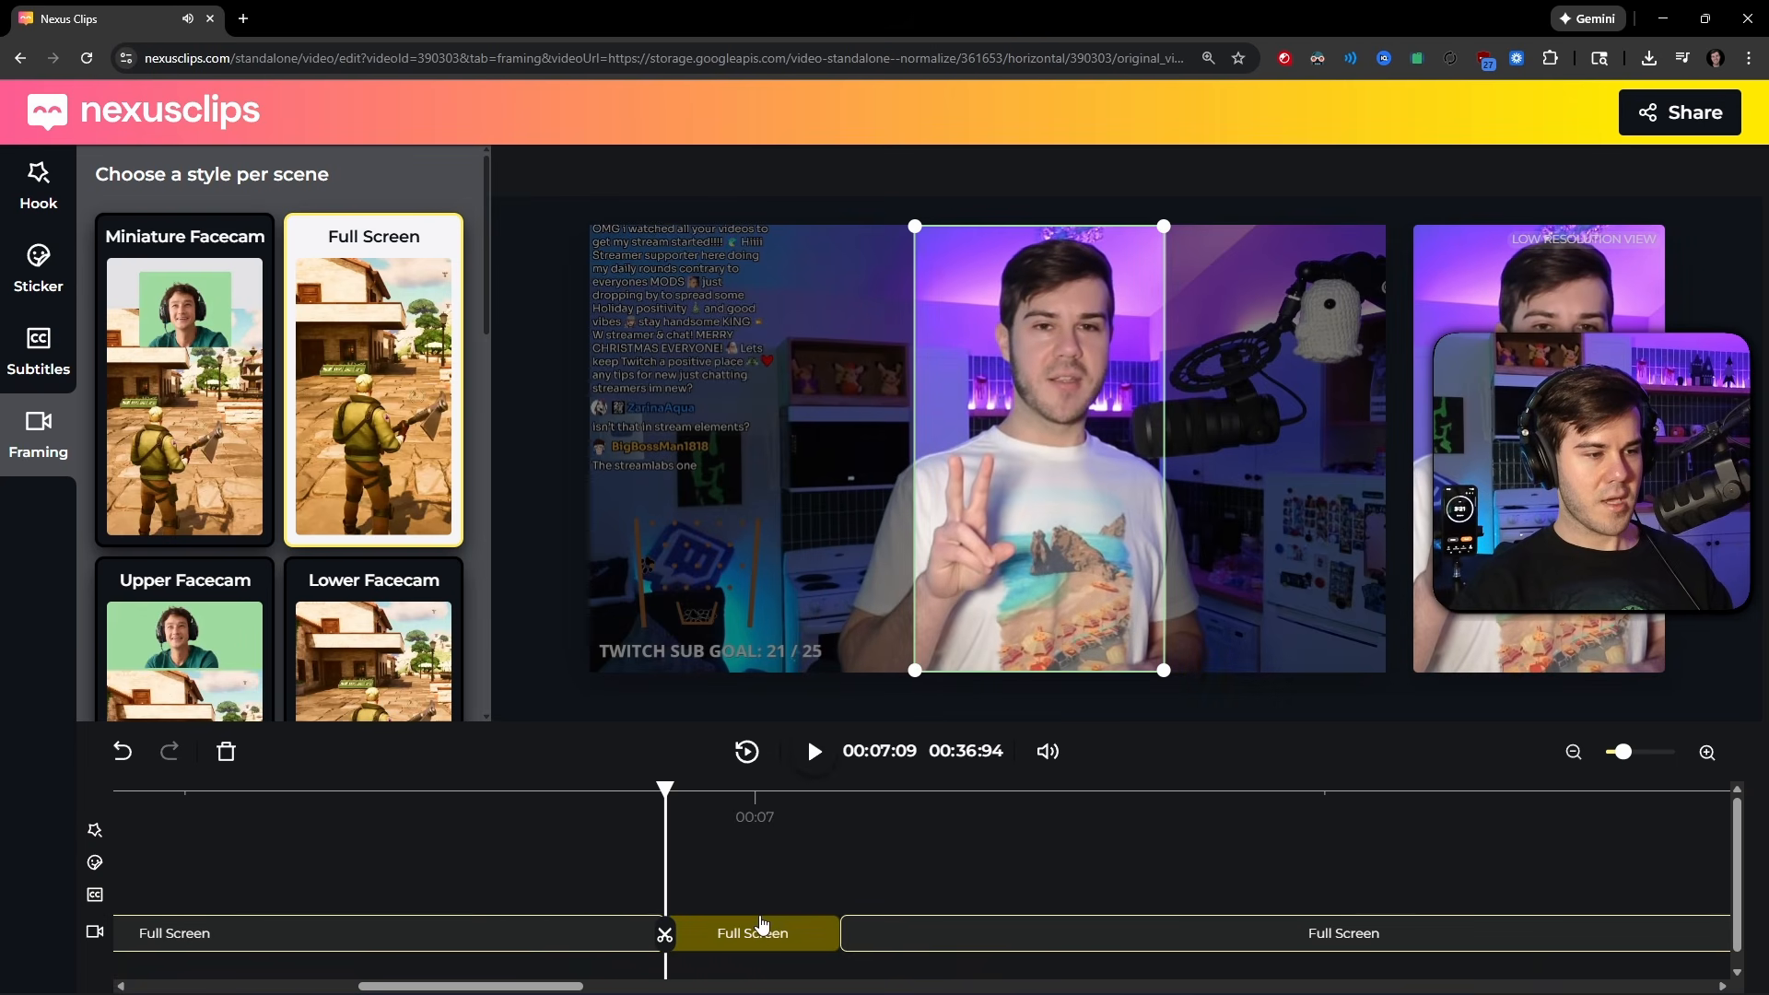
{"action": "key", "text": "Delete"}
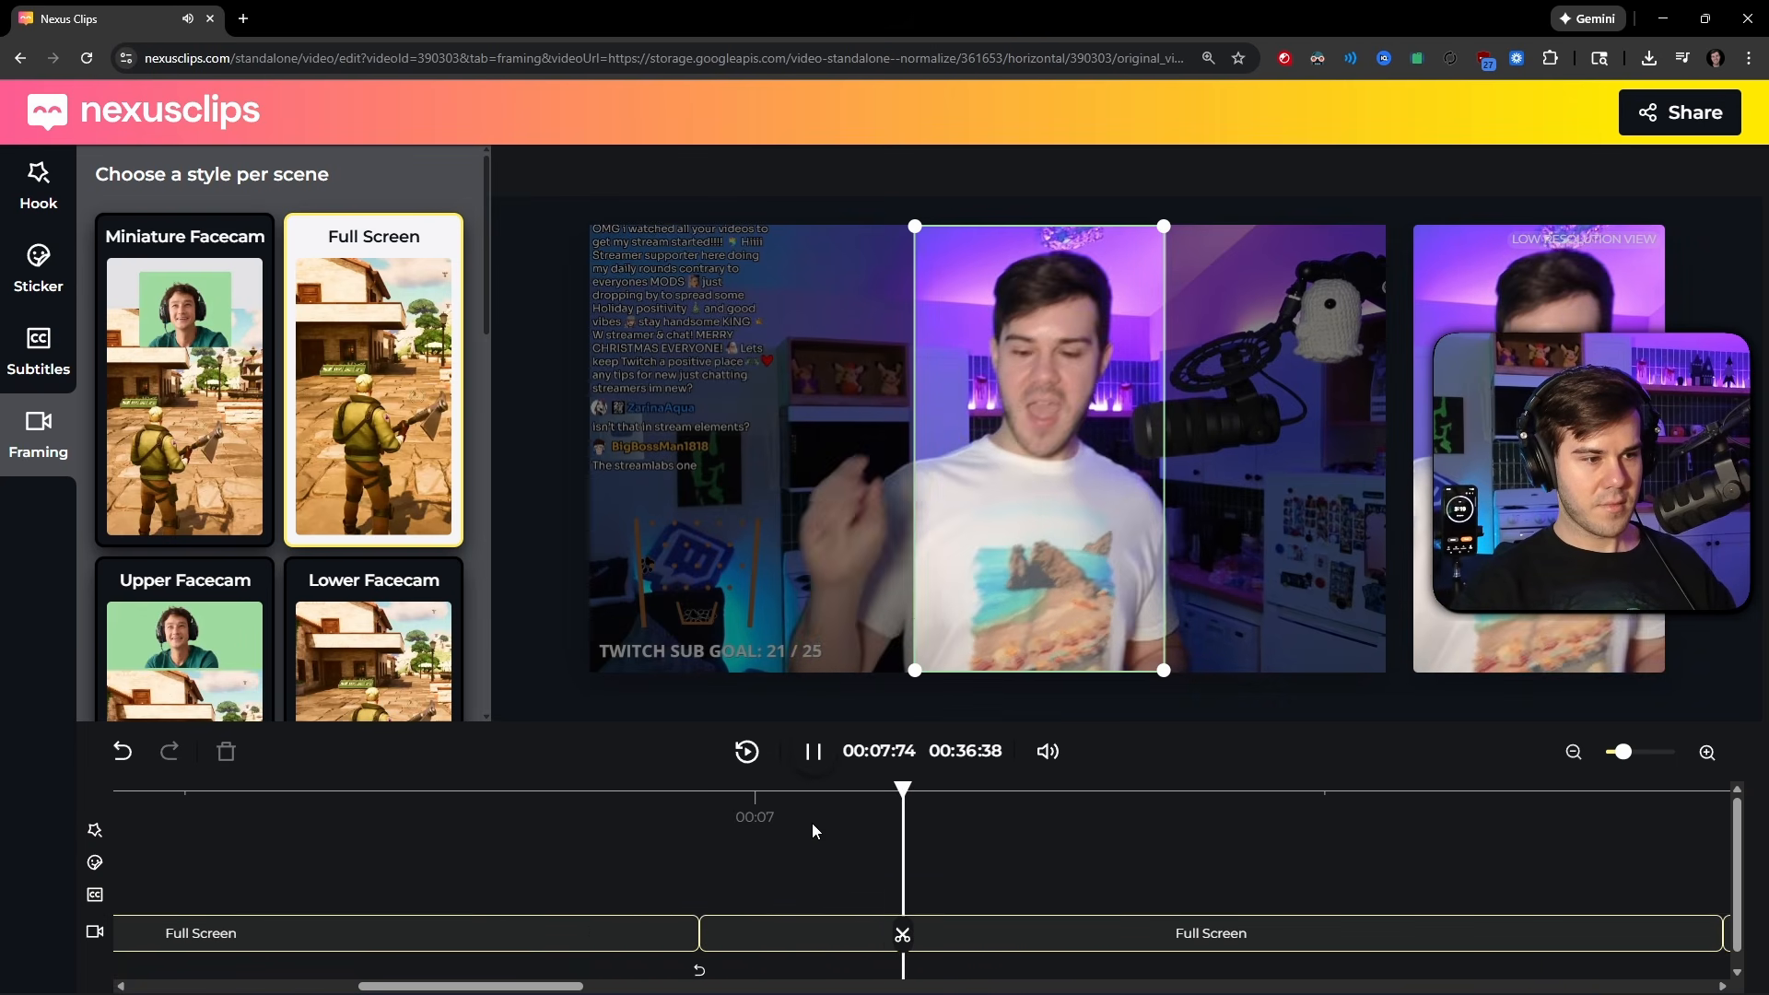
- Preview the new transition, and undo both the deletion and the split at 00:07:09
{"action": "key", "text": "space"}
{"action": "key", "text": "ctrl+z"}
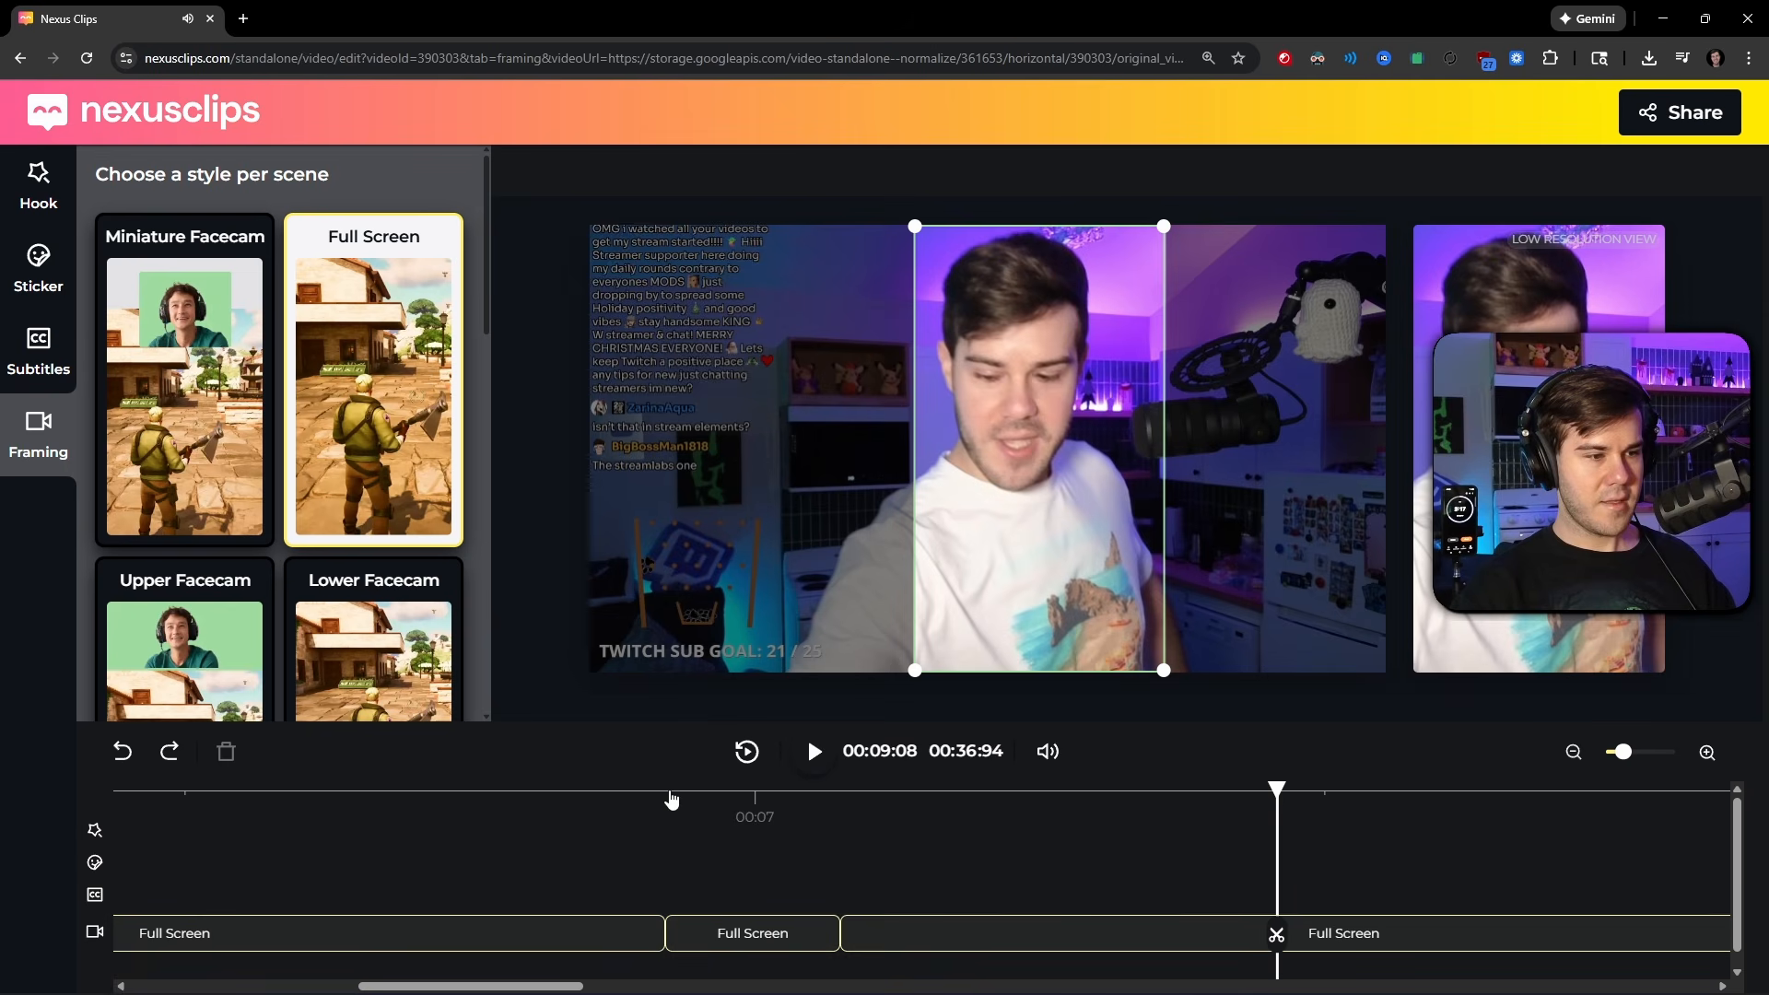
{"action": "left_click", "coordinate": [671, 799]}
{"action": "key", "text": "space"}
{"action": "key", "text": "ctrl+z"}
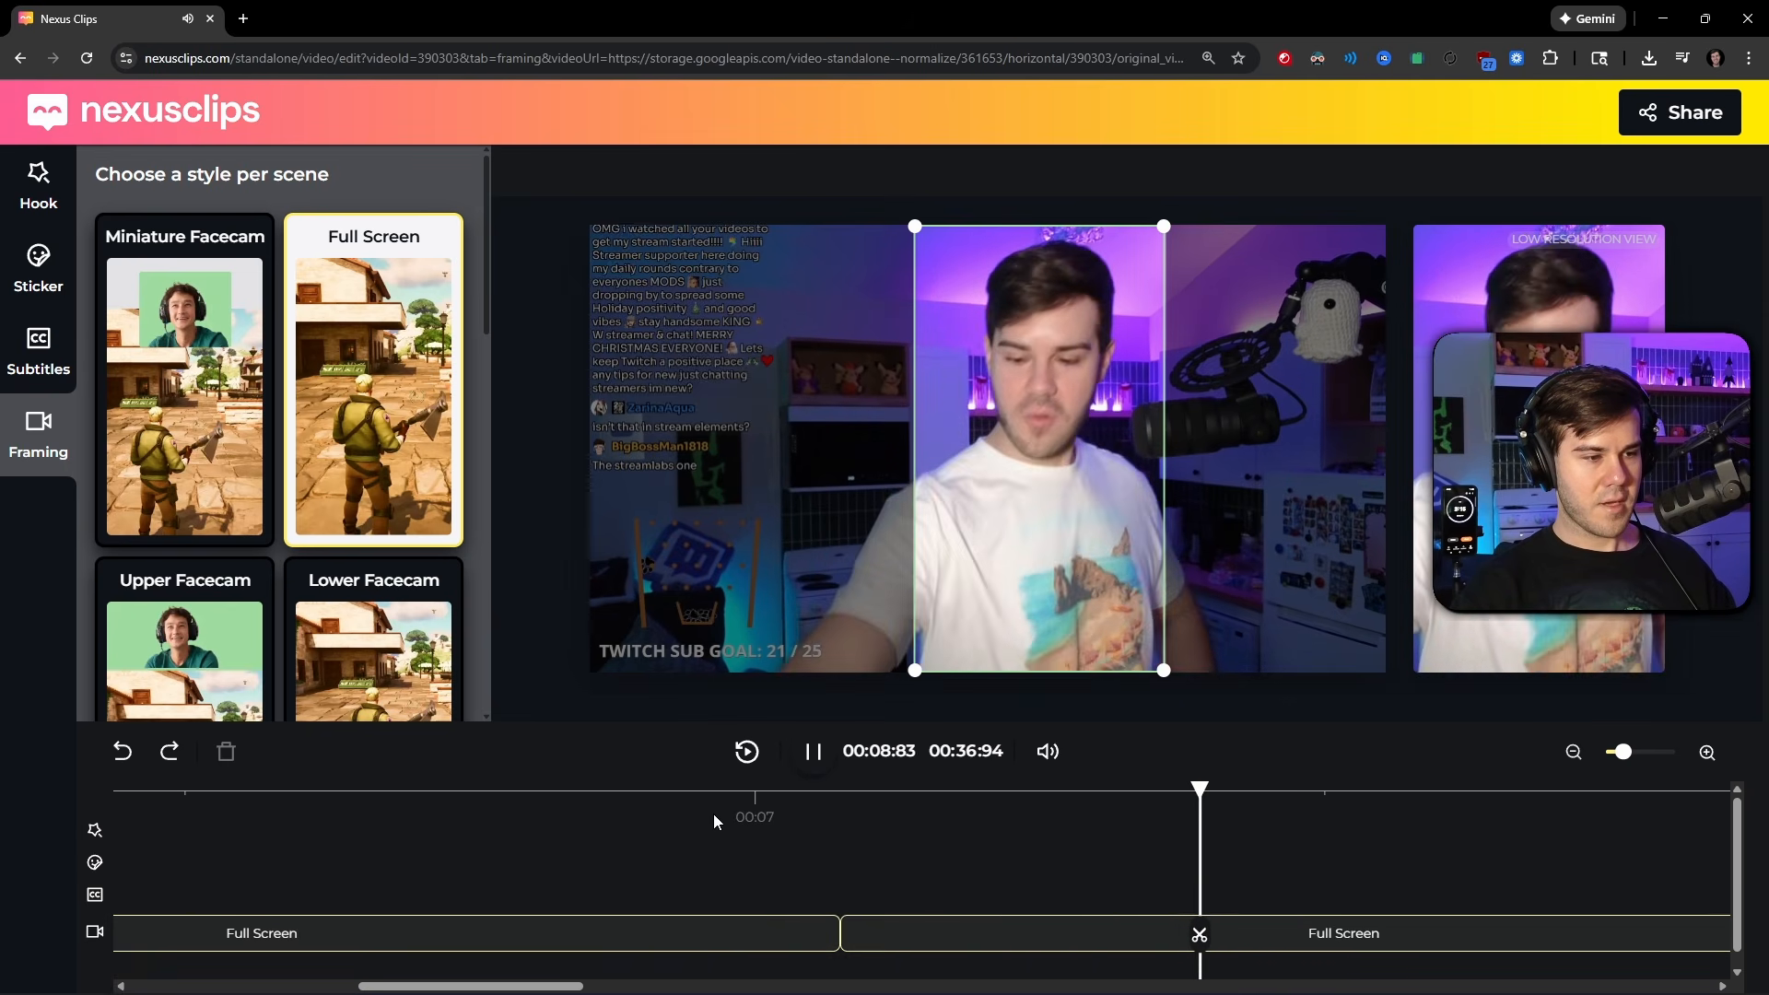
- Replay the passage from about 00:07, and cut out a shorter piece just before the 00:07:66 split
{"action": "left_click", "coordinate": [598, 803]}
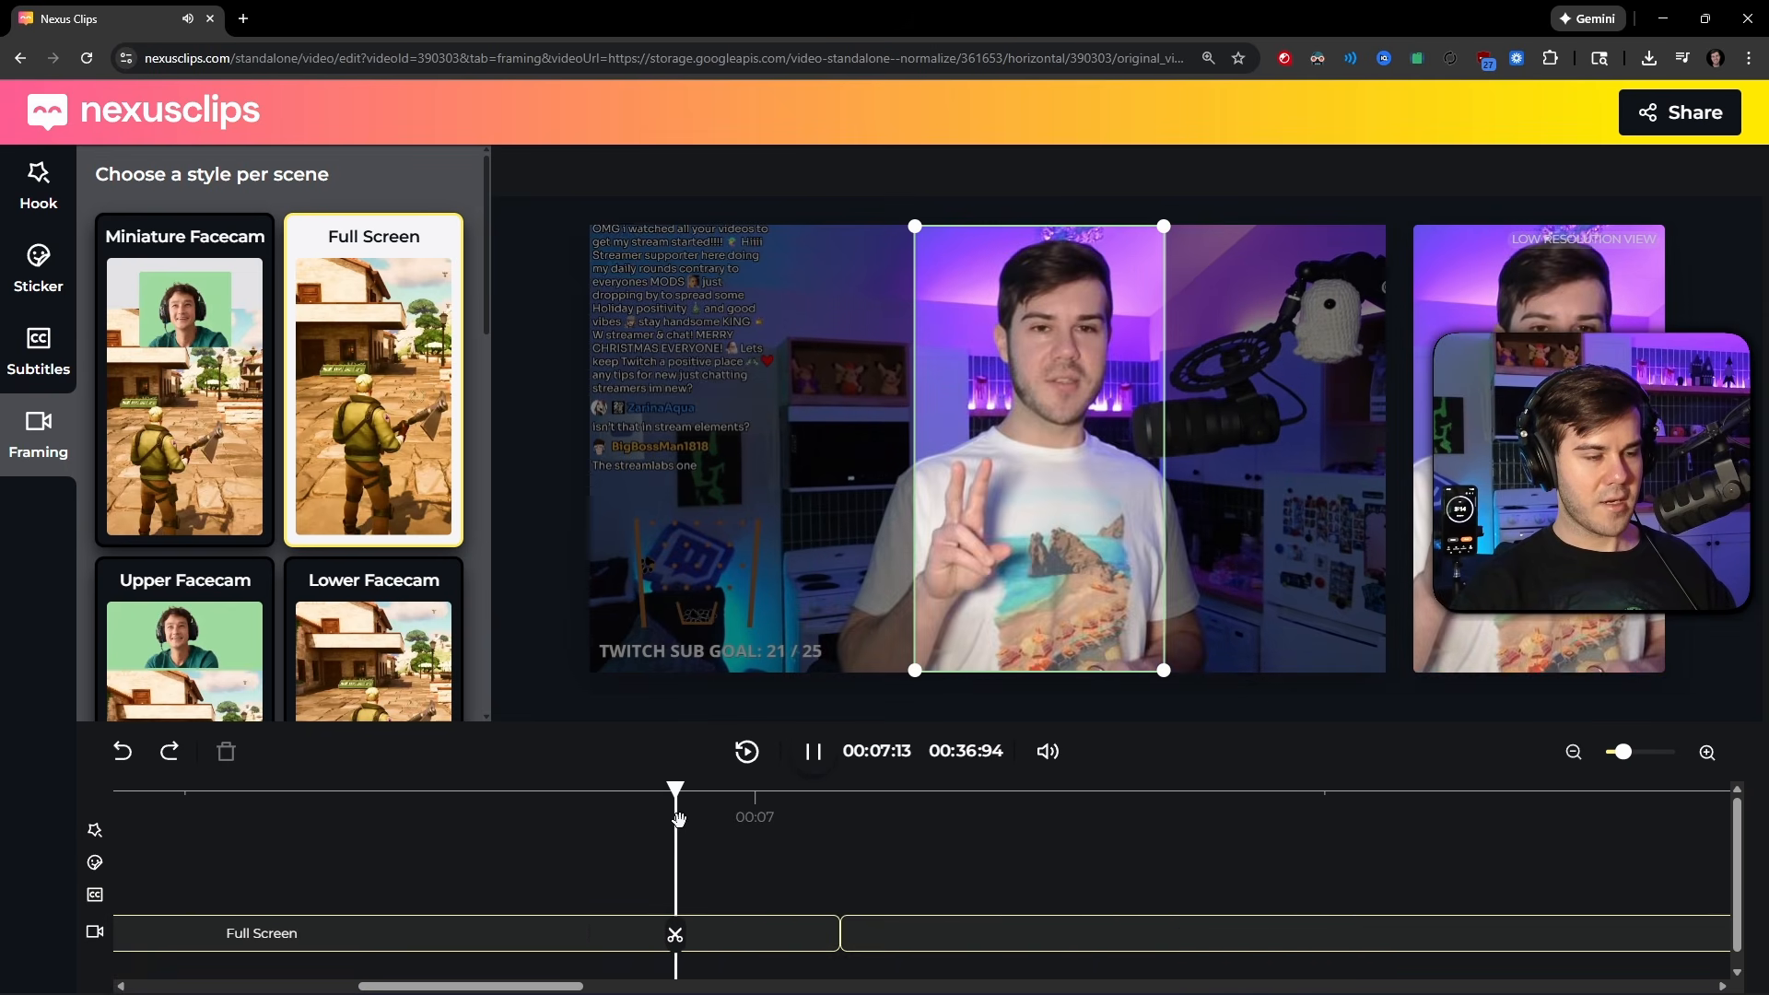
{"action": "left_click", "coordinate": [806, 804]}
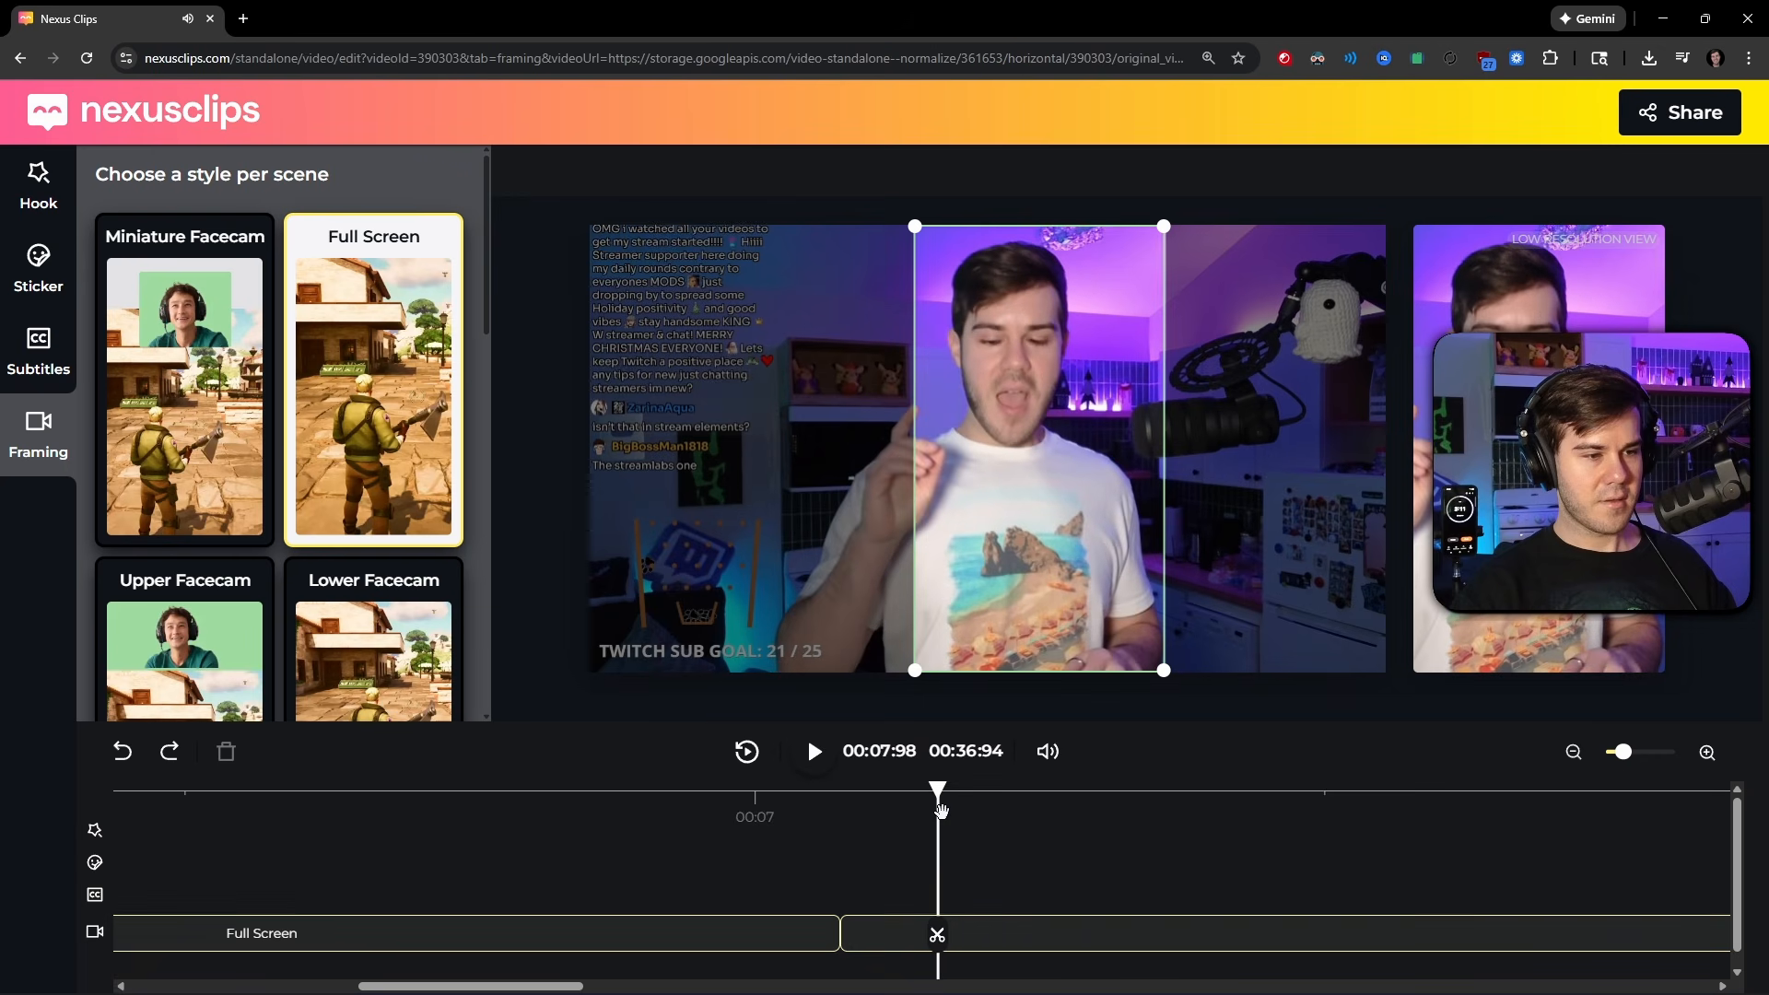
{"action": "key", "text": "Delete"}
- Play the clip onward to find the next pause and split the video track at 00:14:70
{"action": "key", "text": "space"}
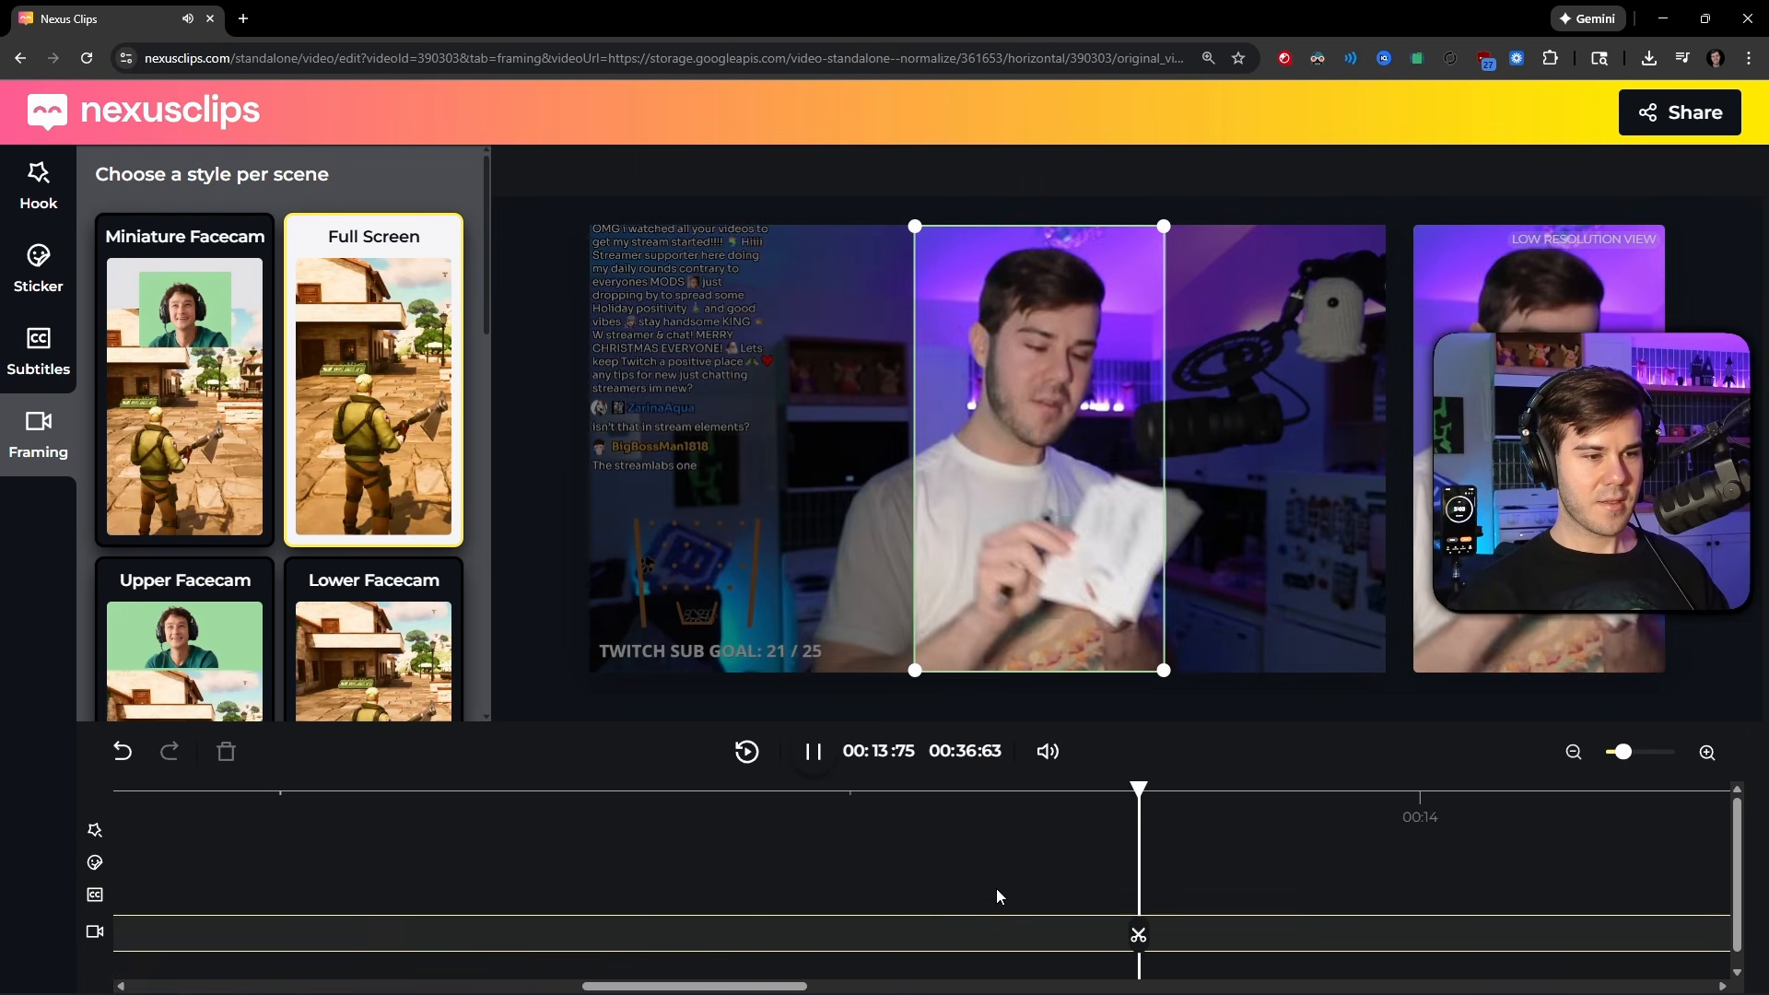
{"action": "left_click", "coordinate": [1302, 807]}
{"action": "key", "text": "space"}
{"action": "key", "text": "space"}
{"action": "key", "text": "space"}
{"action": "key", "text": "space"}
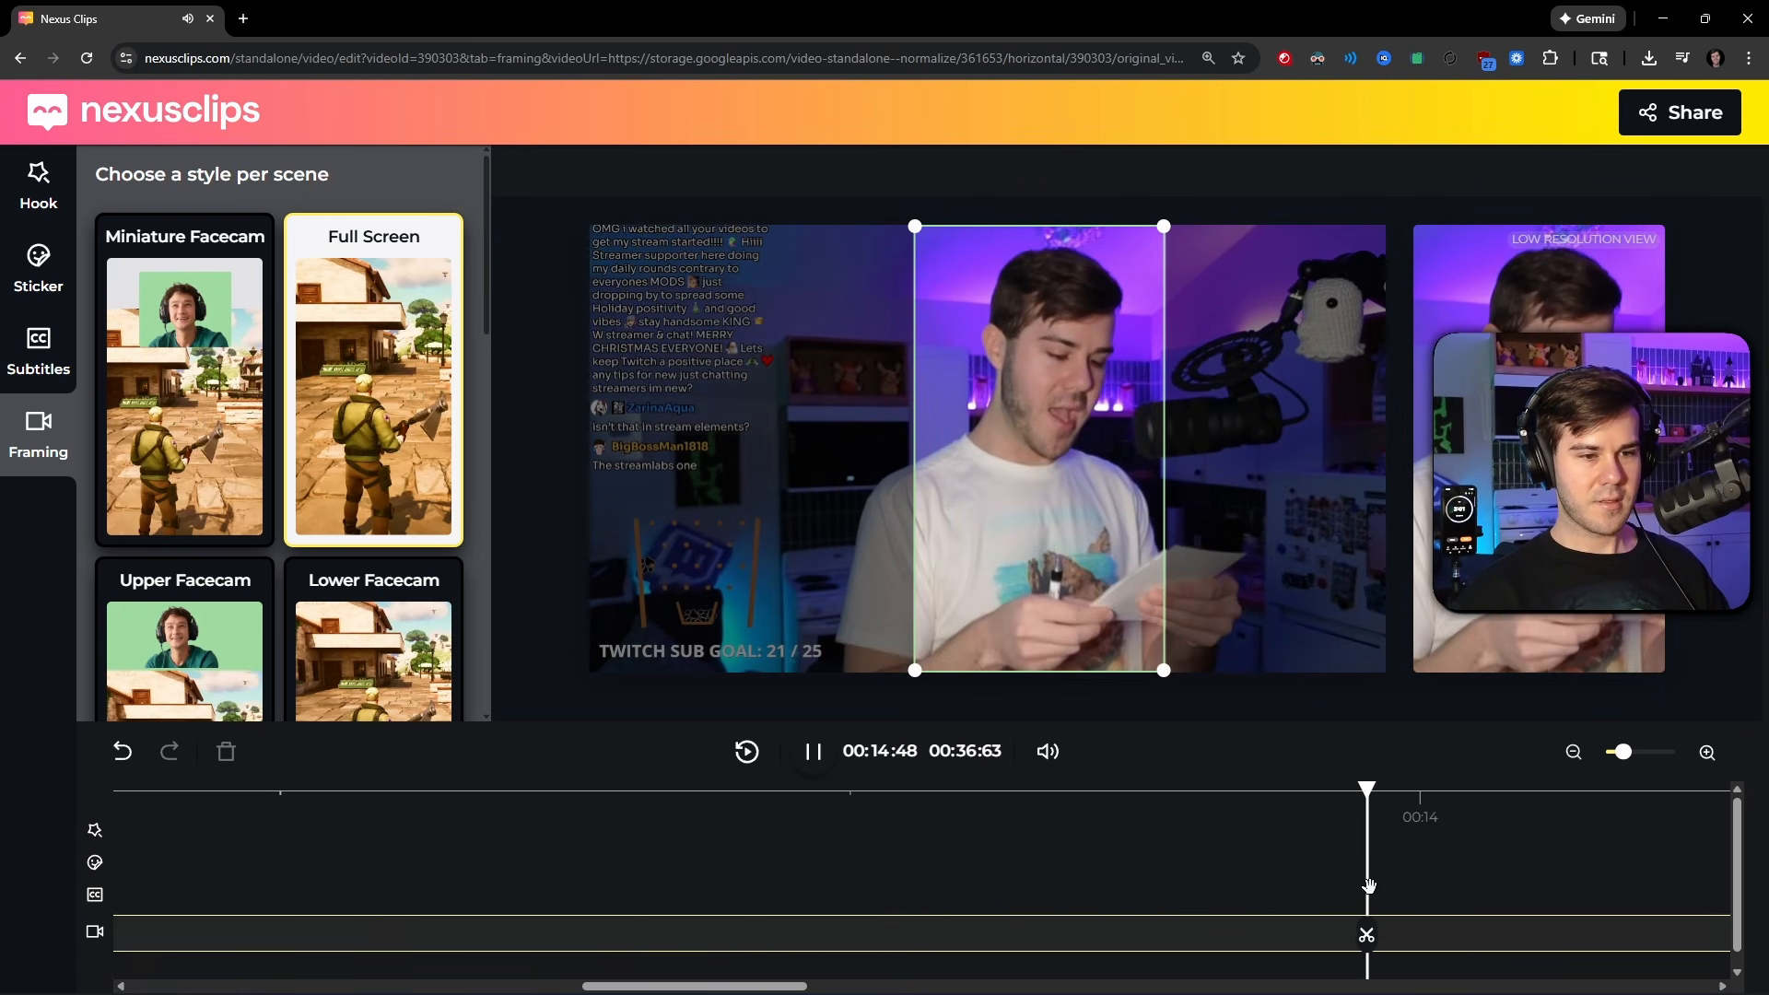
{"action": "left_click", "coordinate": [1490, 936]}
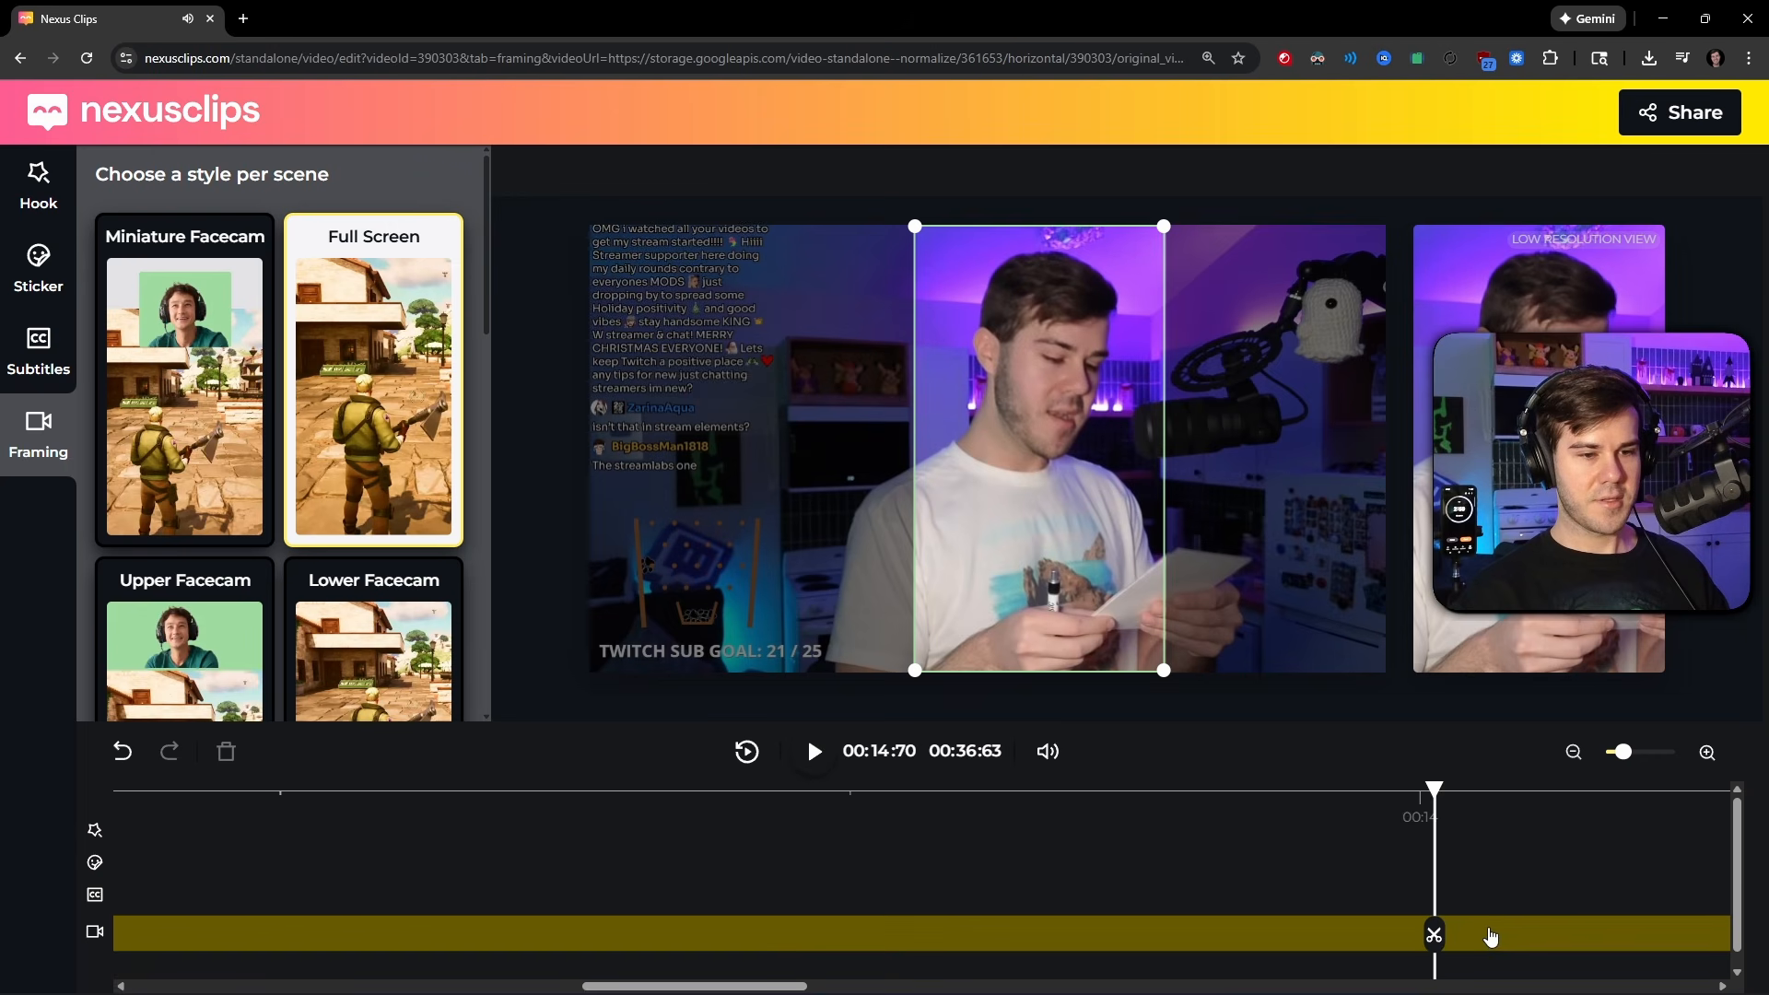
- Split the video track at 00:15:11, delete the pause after the 00:14:70 cut, and replay the transition
{"action": "key", "text": "space"}
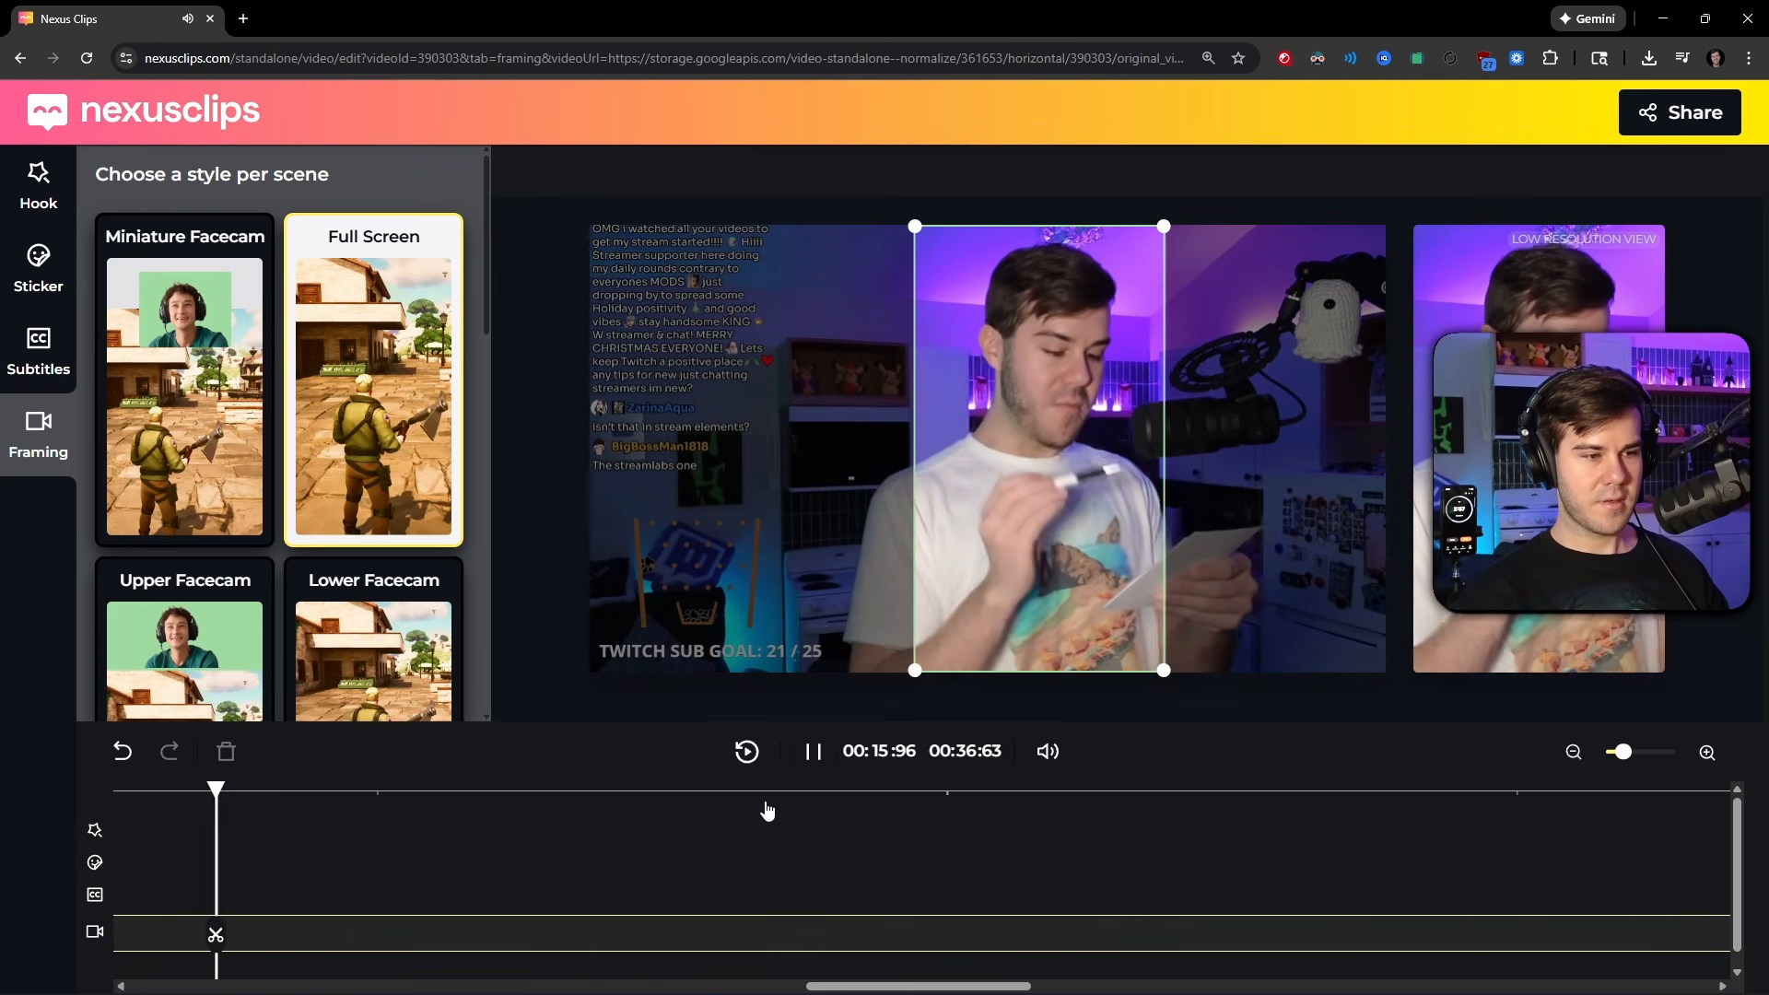
{"action": "left_click", "coordinate": [131, 809]}
{"action": "key", "text": "space"}
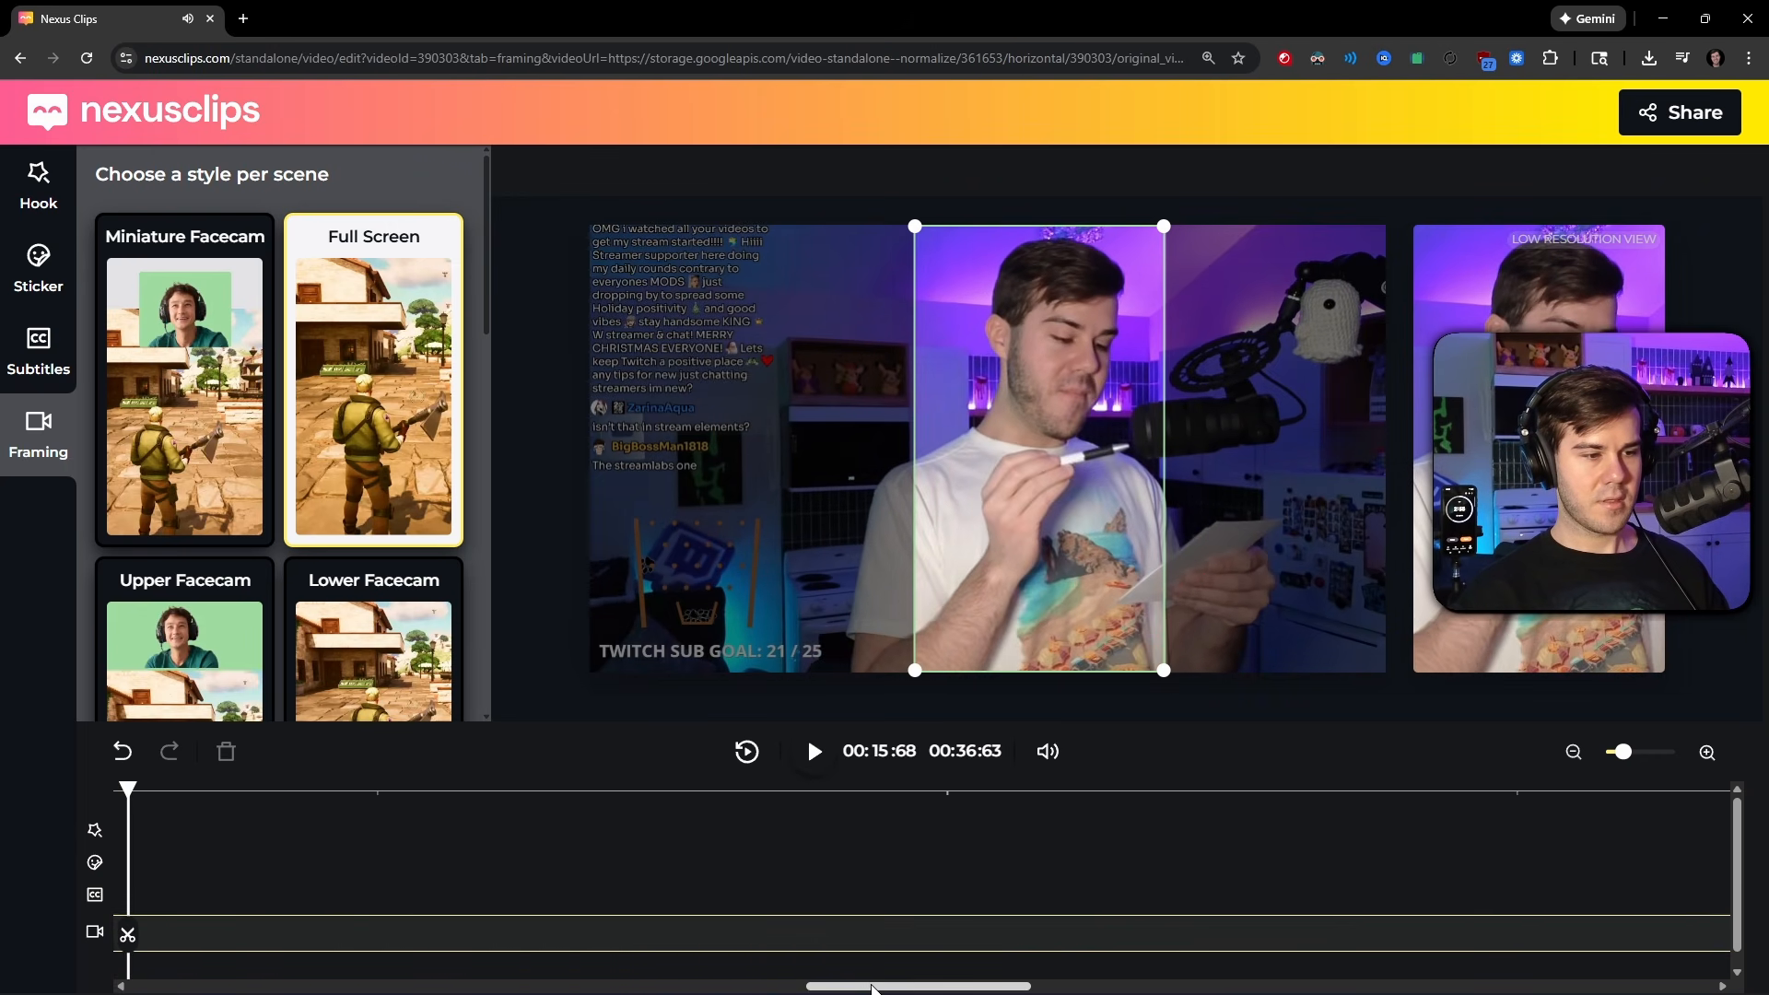
{"action": "left_click_drag", "start_coordinate": [806, 990], "coordinate": [772, 989]}
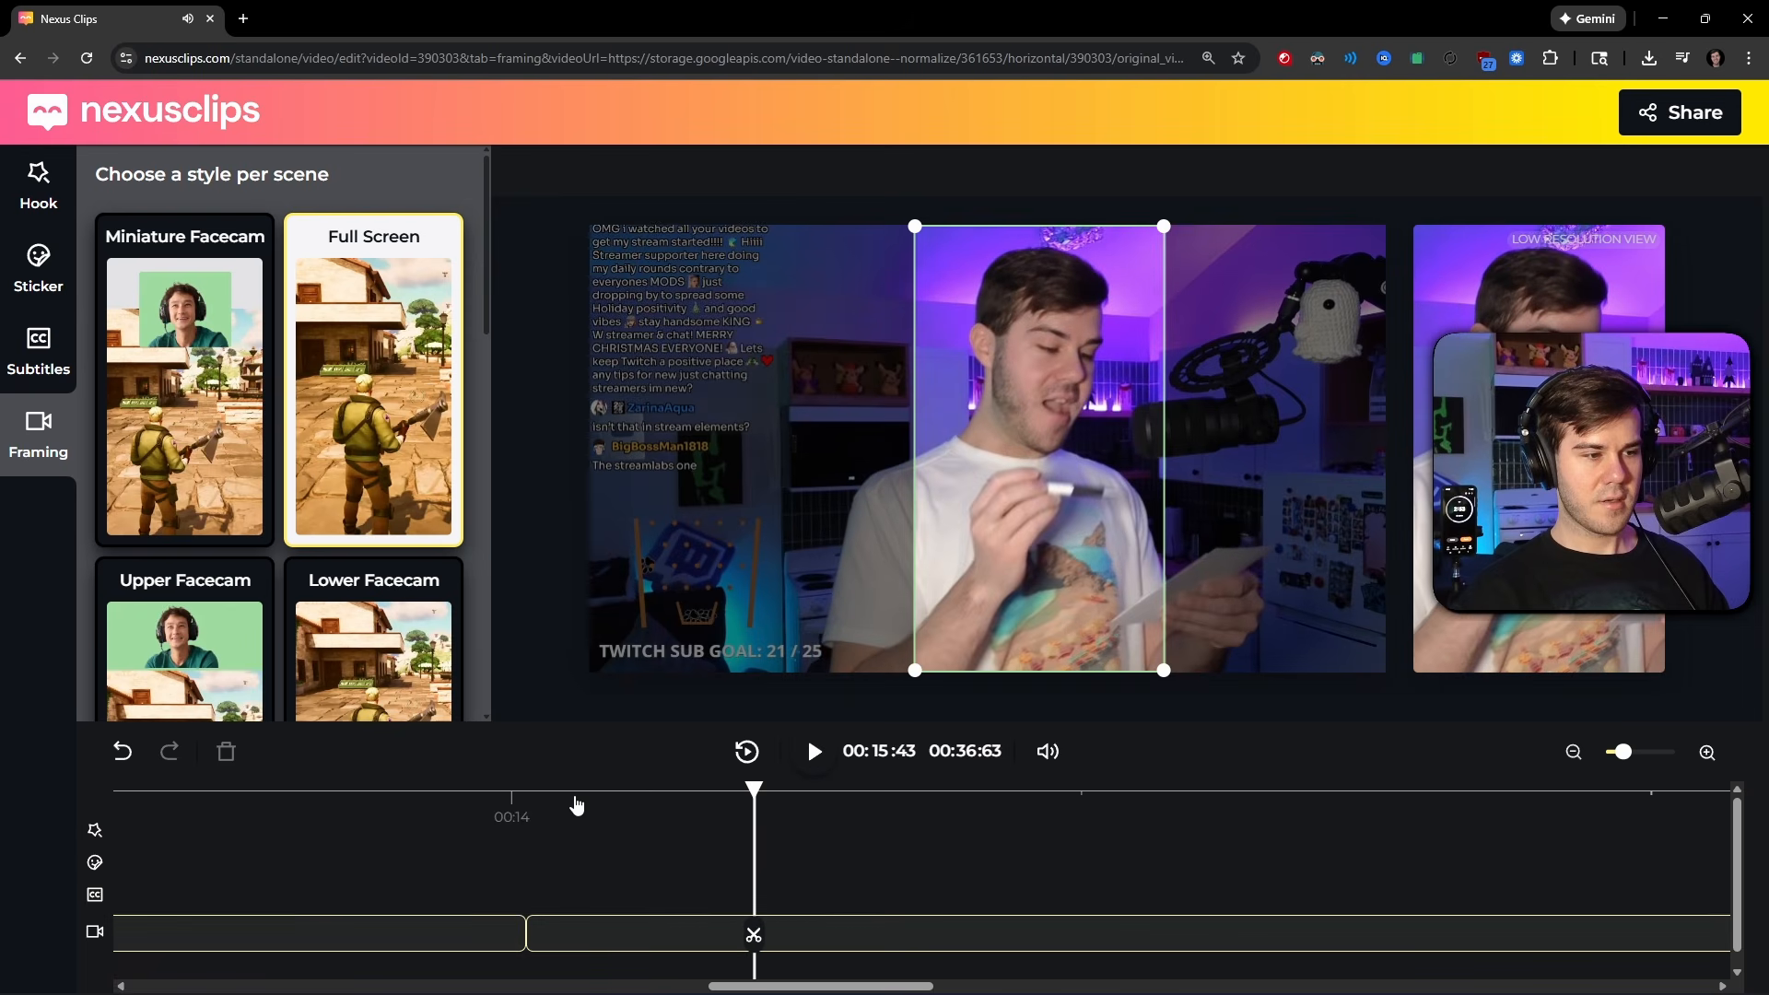
{"action": "left_click", "coordinate": [539, 806]}
{"action": "key", "text": "space"}
{"action": "key", "text": "space"}
{"action": "left_click", "coordinate": [596, 942]}
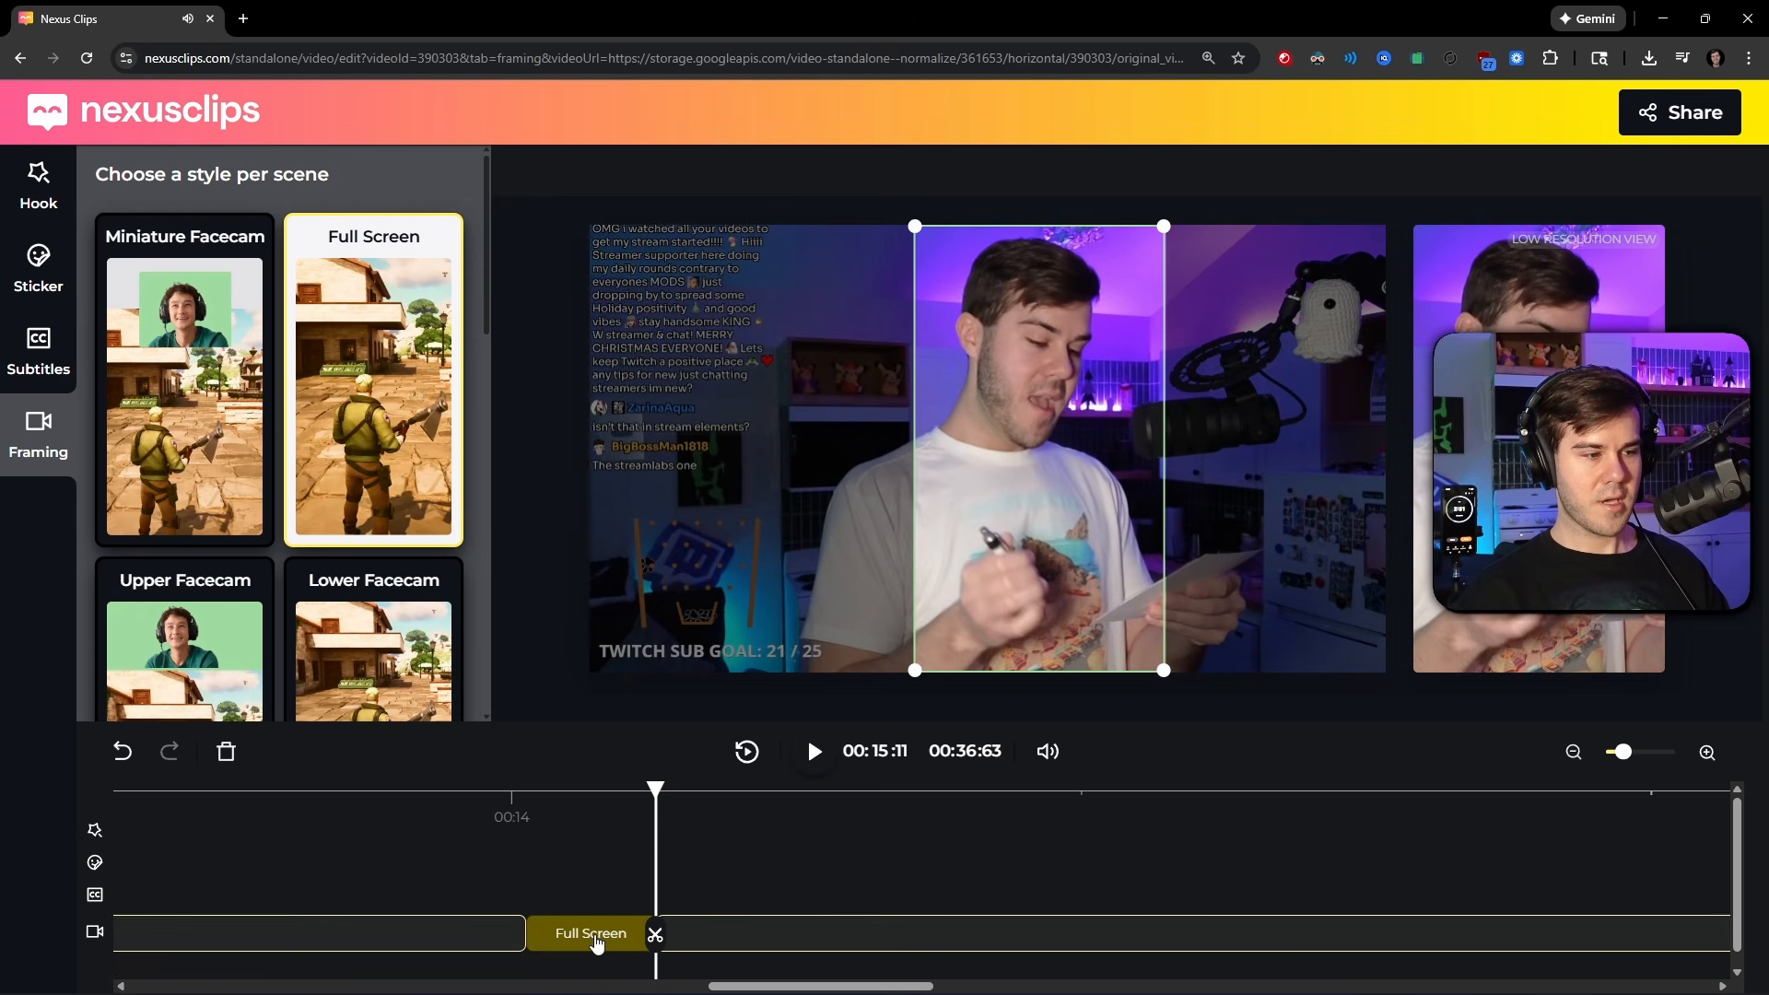
{"action": "key", "text": "Delete"}
{"action": "left_click", "coordinate": [208, 806]}
{"action": "key", "text": "space"}
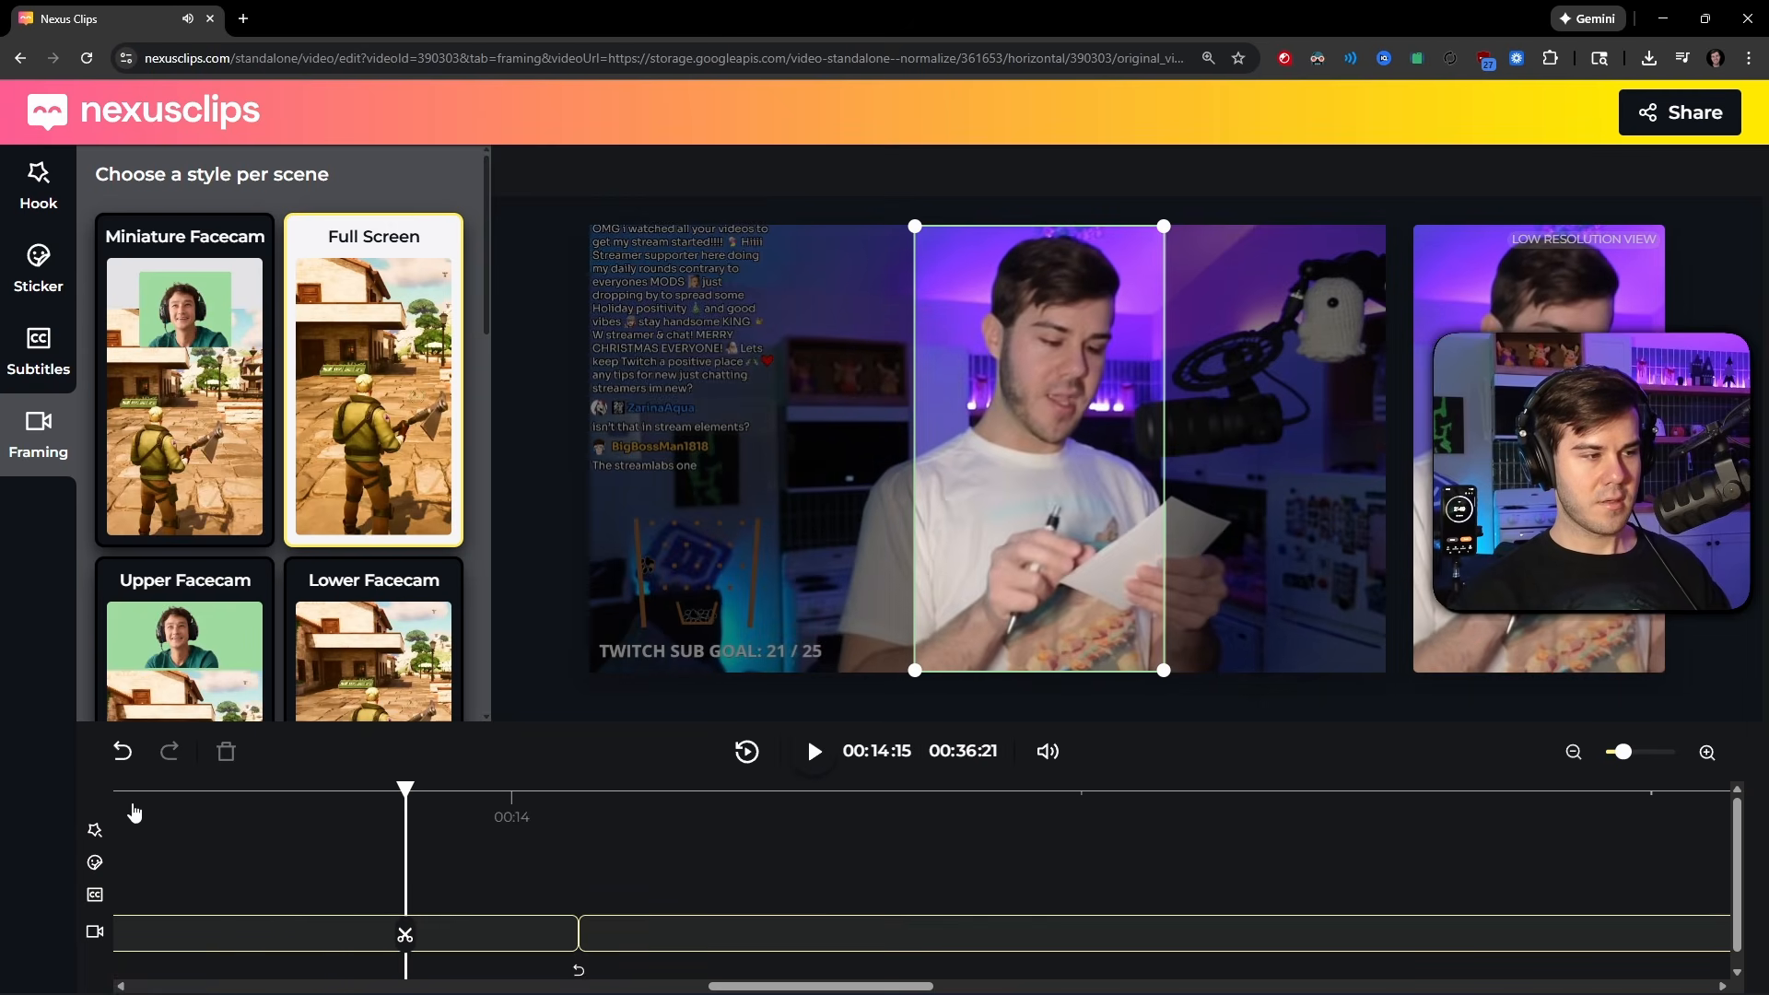
- Replay the passage before the 00:14:70 cut, split the video track at 00:13:70, and delete the piece between the two cuts
{"action": "left_click", "coordinate": [134, 811]}
{"action": "key", "text": "space"}
{"action": "left_click", "coordinate": [136, 811]}
{"action": "key", "text": "space"}
{"action": "key", "text": "space"}
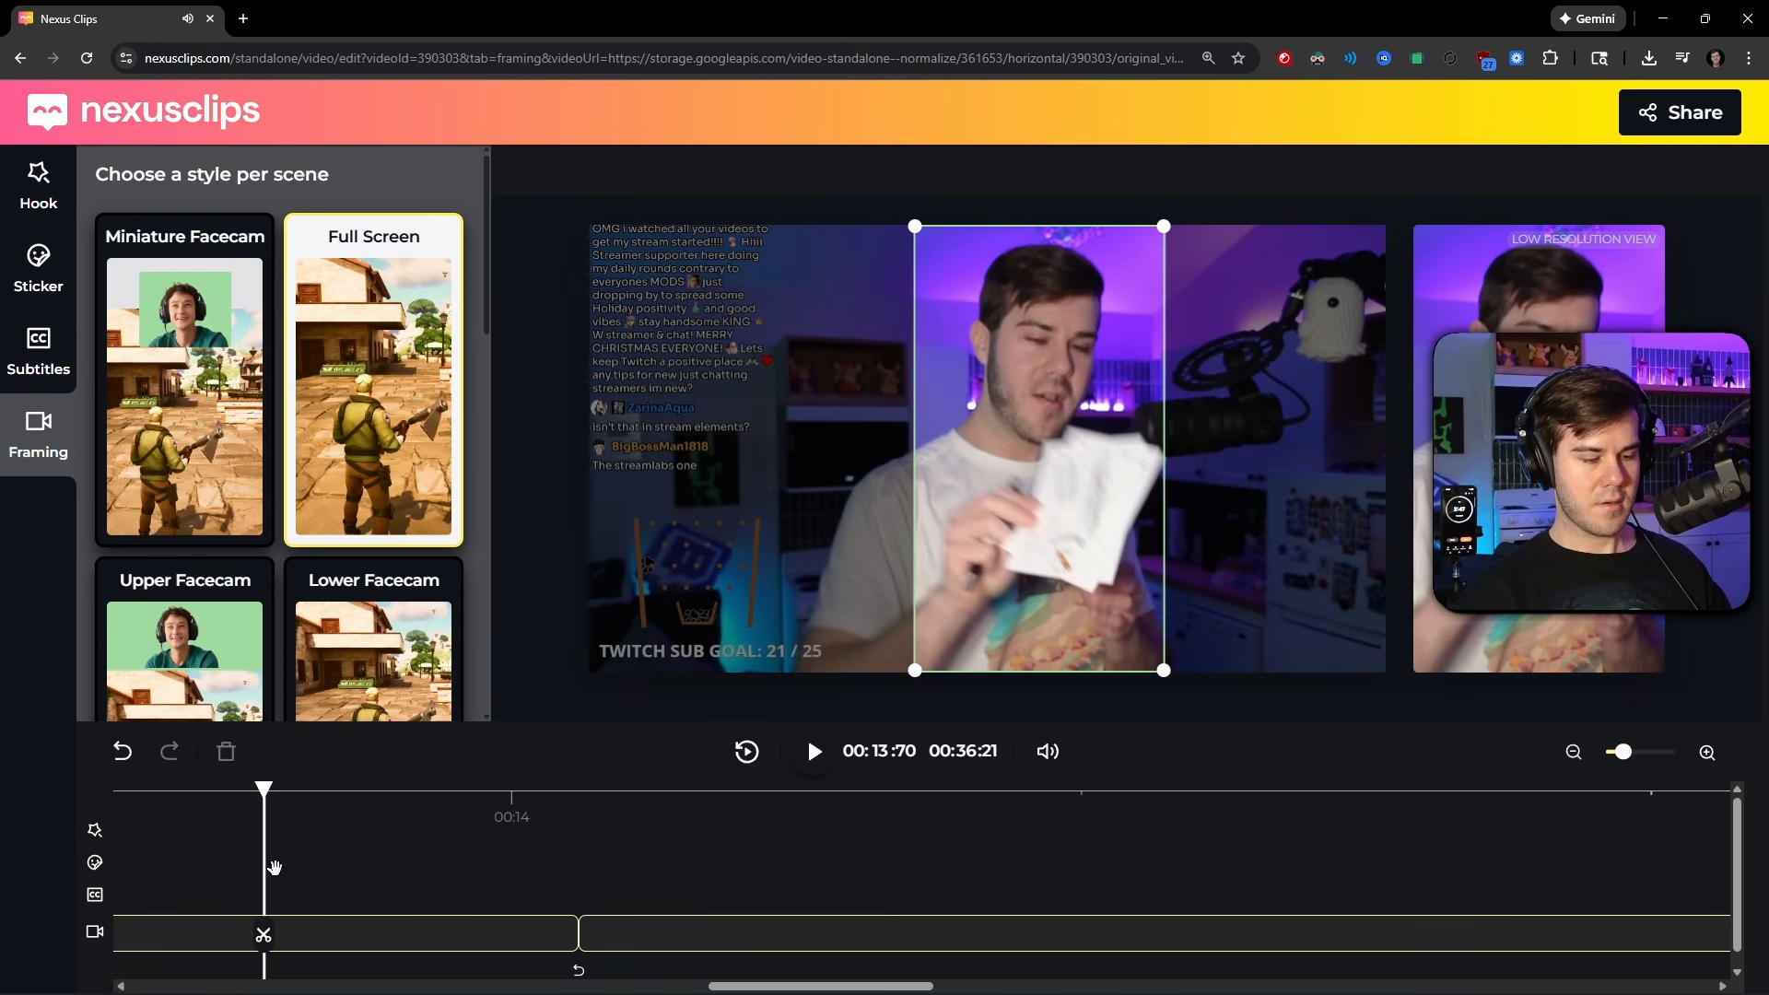
{"action": "key", "text": "s"}
{"action": "left_click", "coordinate": [406, 945]}
{"action": "key", "text": "Delete"}
{"action": "left_click", "coordinate": [173, 806]}
- Play the clip onward to the next pause and split the video track at 00:20:46
{"action": "key", "text": "space"}
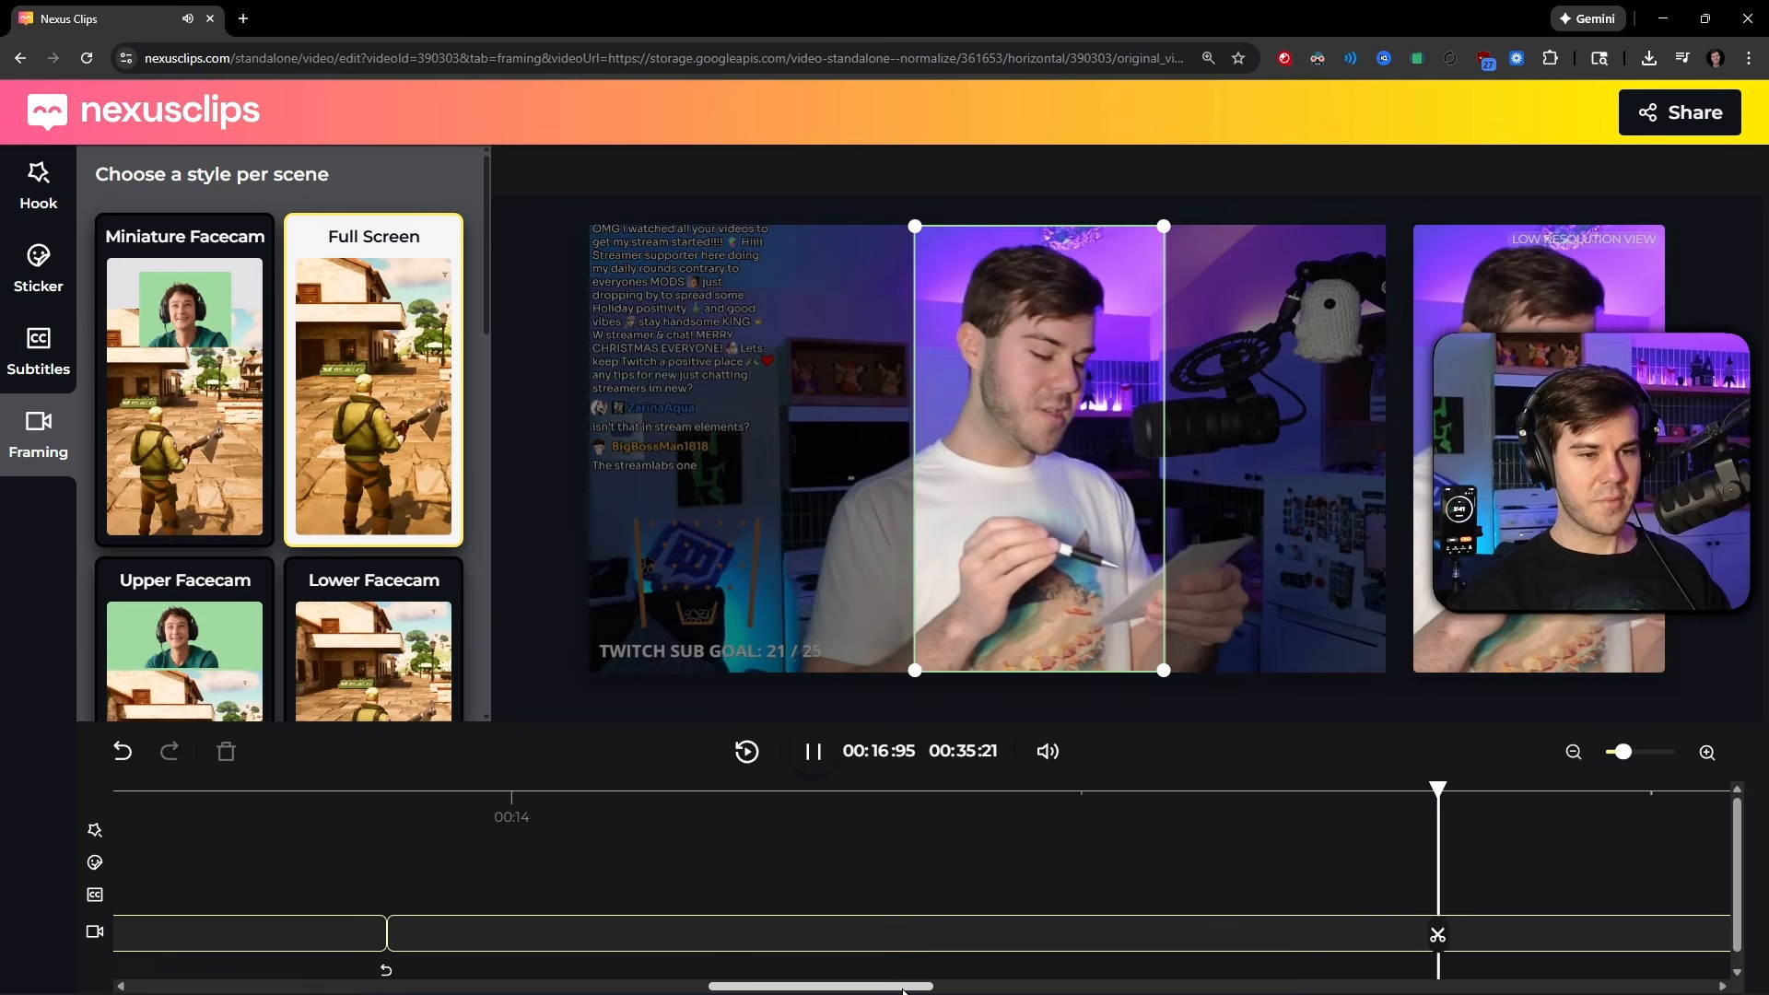
{"action": "left_click", "coordinate": [1201, 935]}
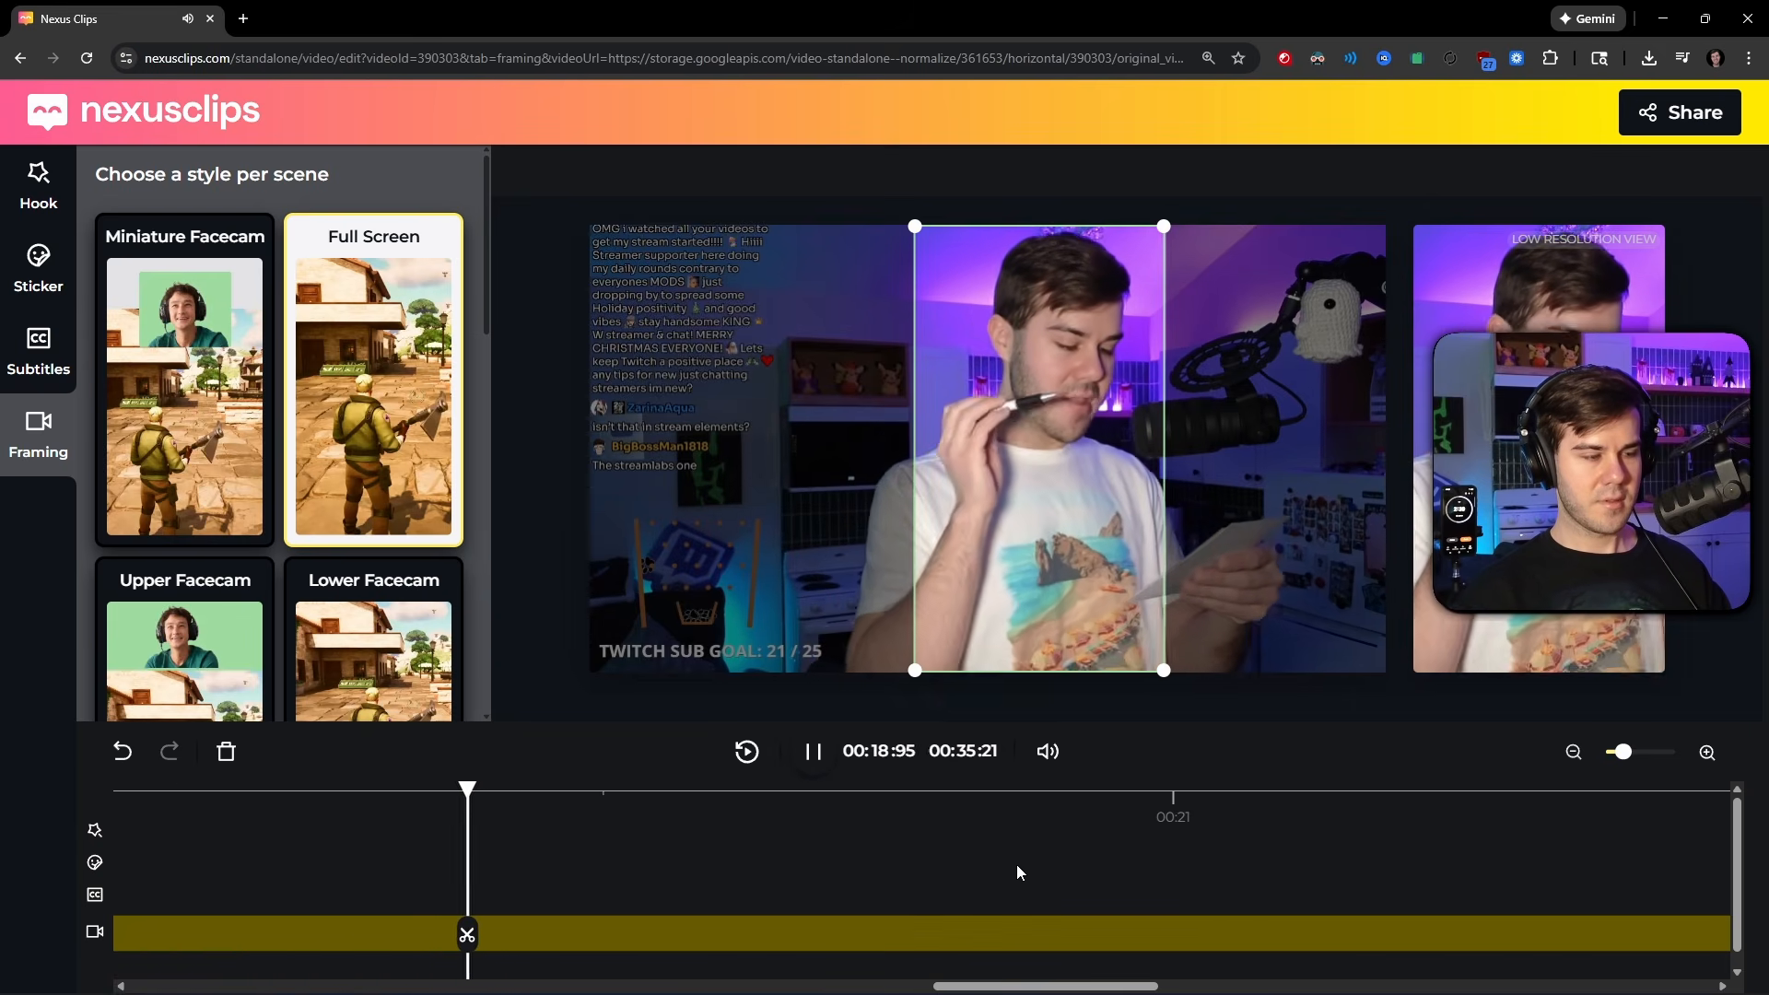
{"action": "key", "text": "space"}
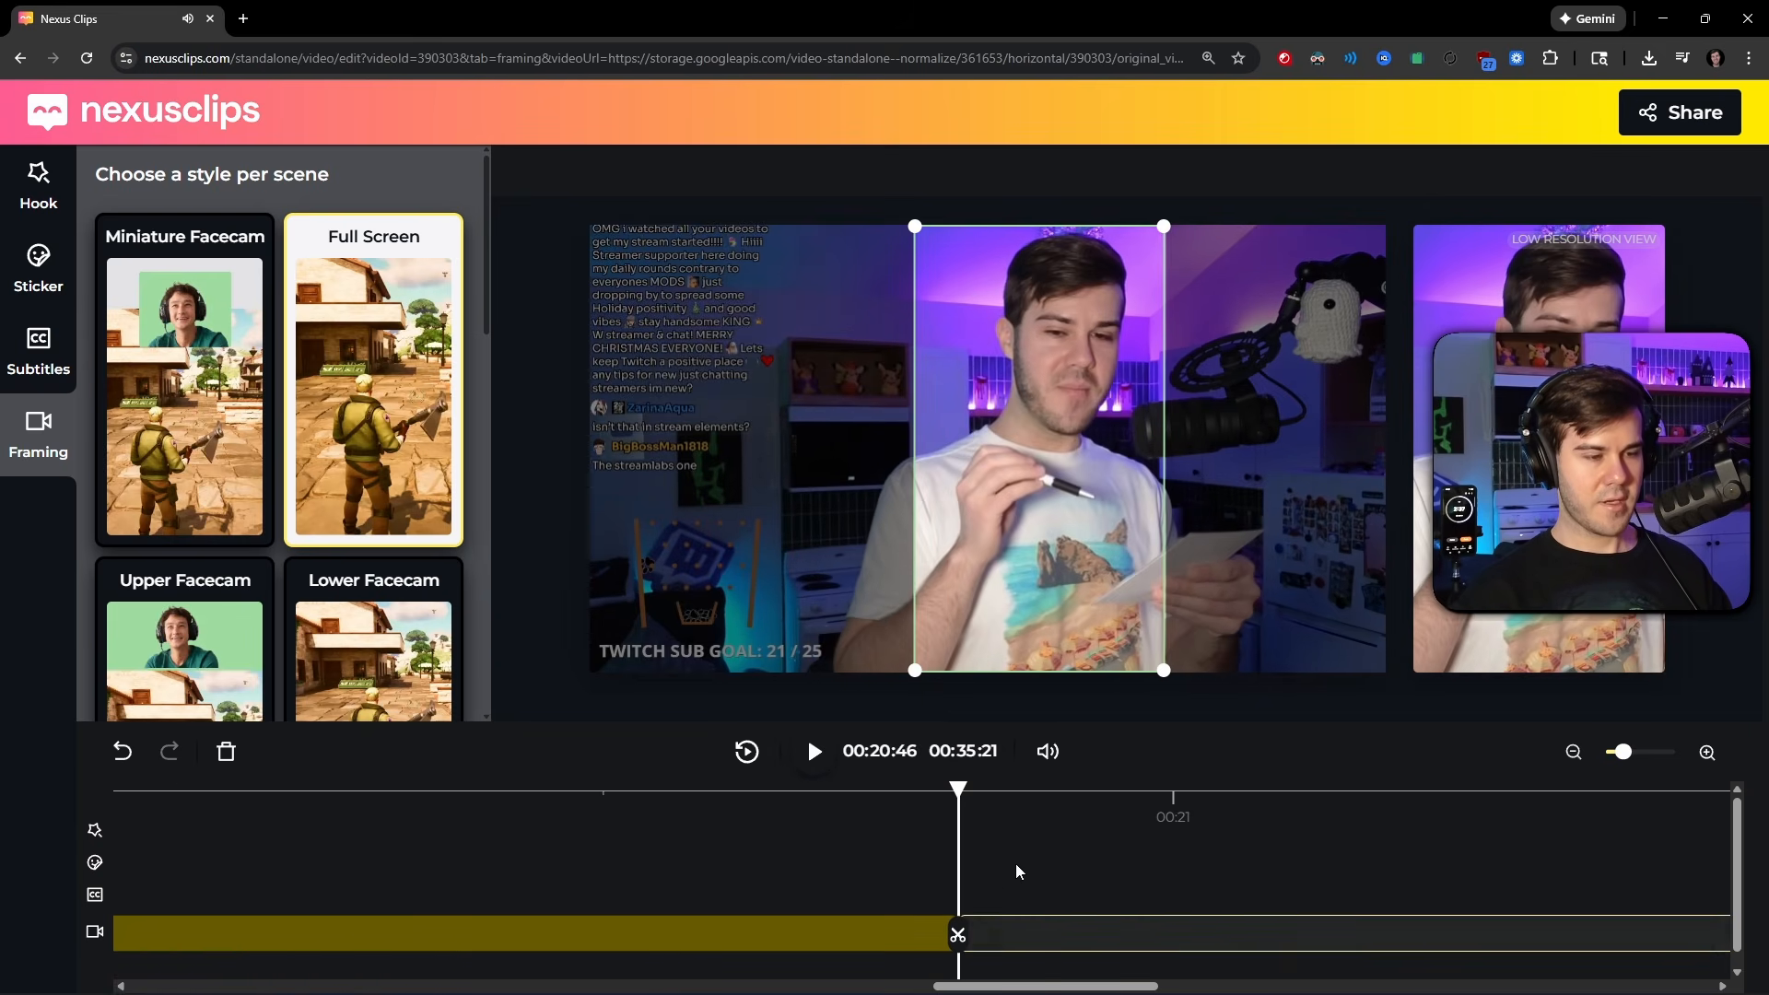
- Replay the passage after the 00:20:46 cut to find where the pause ends, and split the video track at 00:22:18
{"action": "key", "text": "space"}
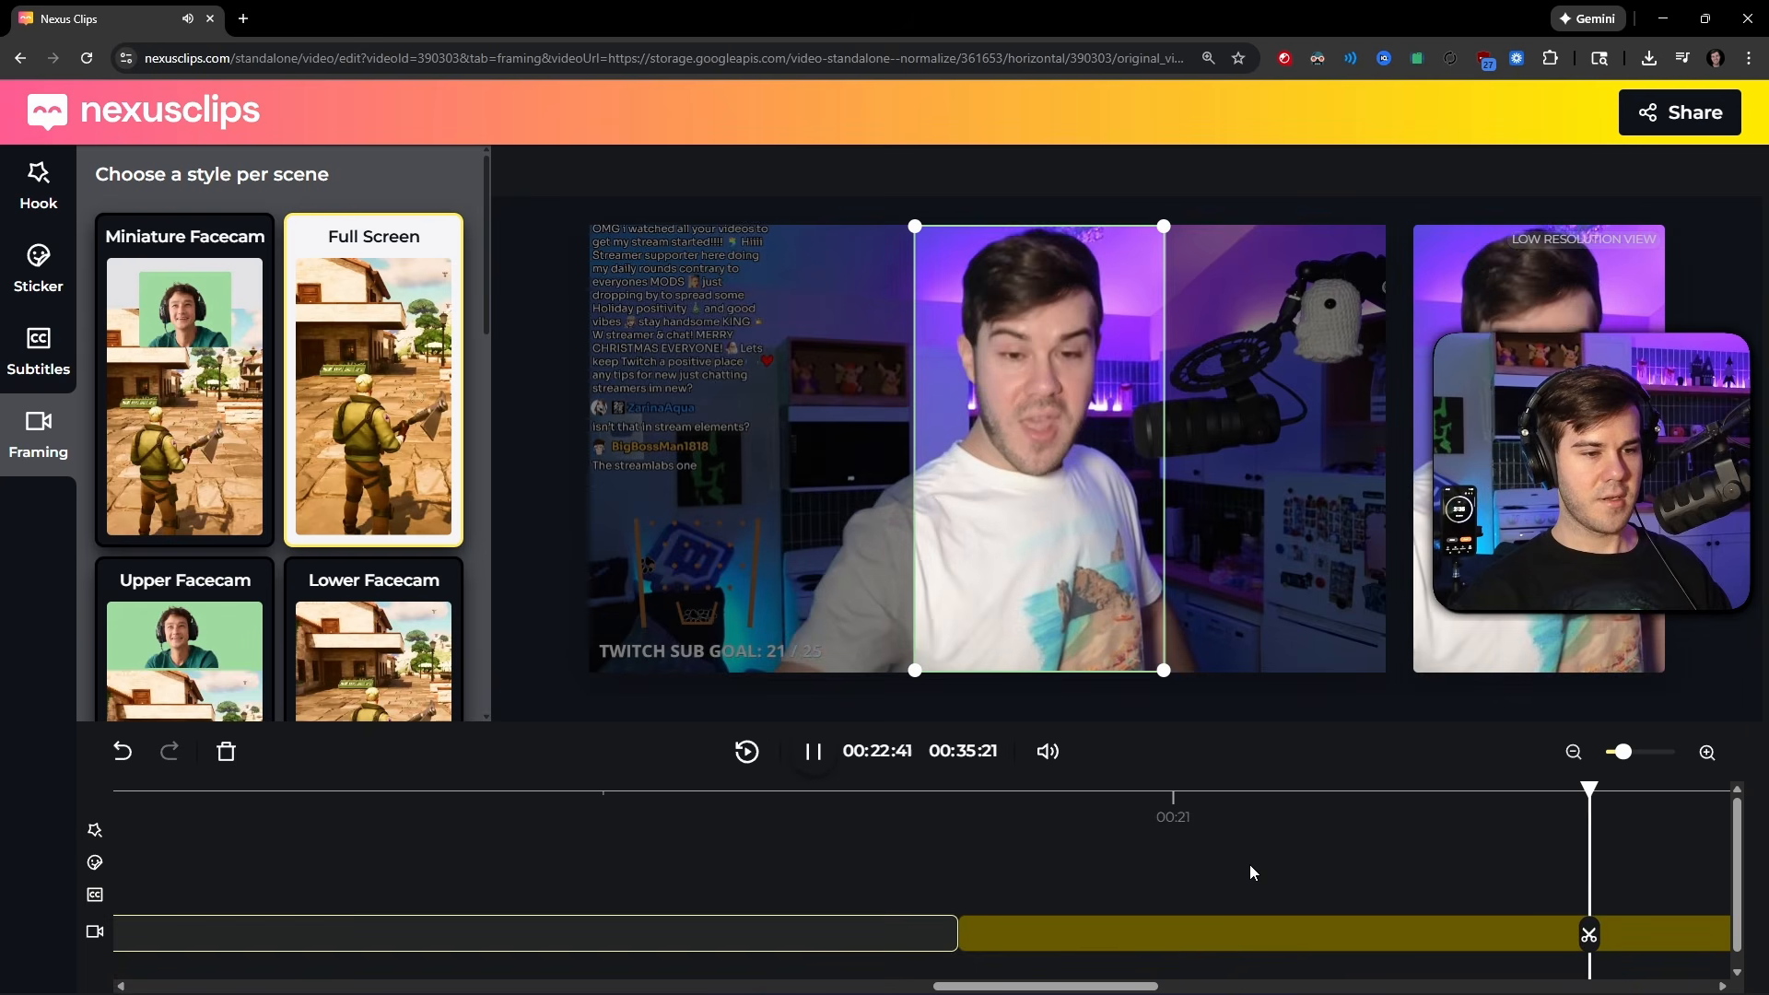
{"action": "key", "text": "space"}
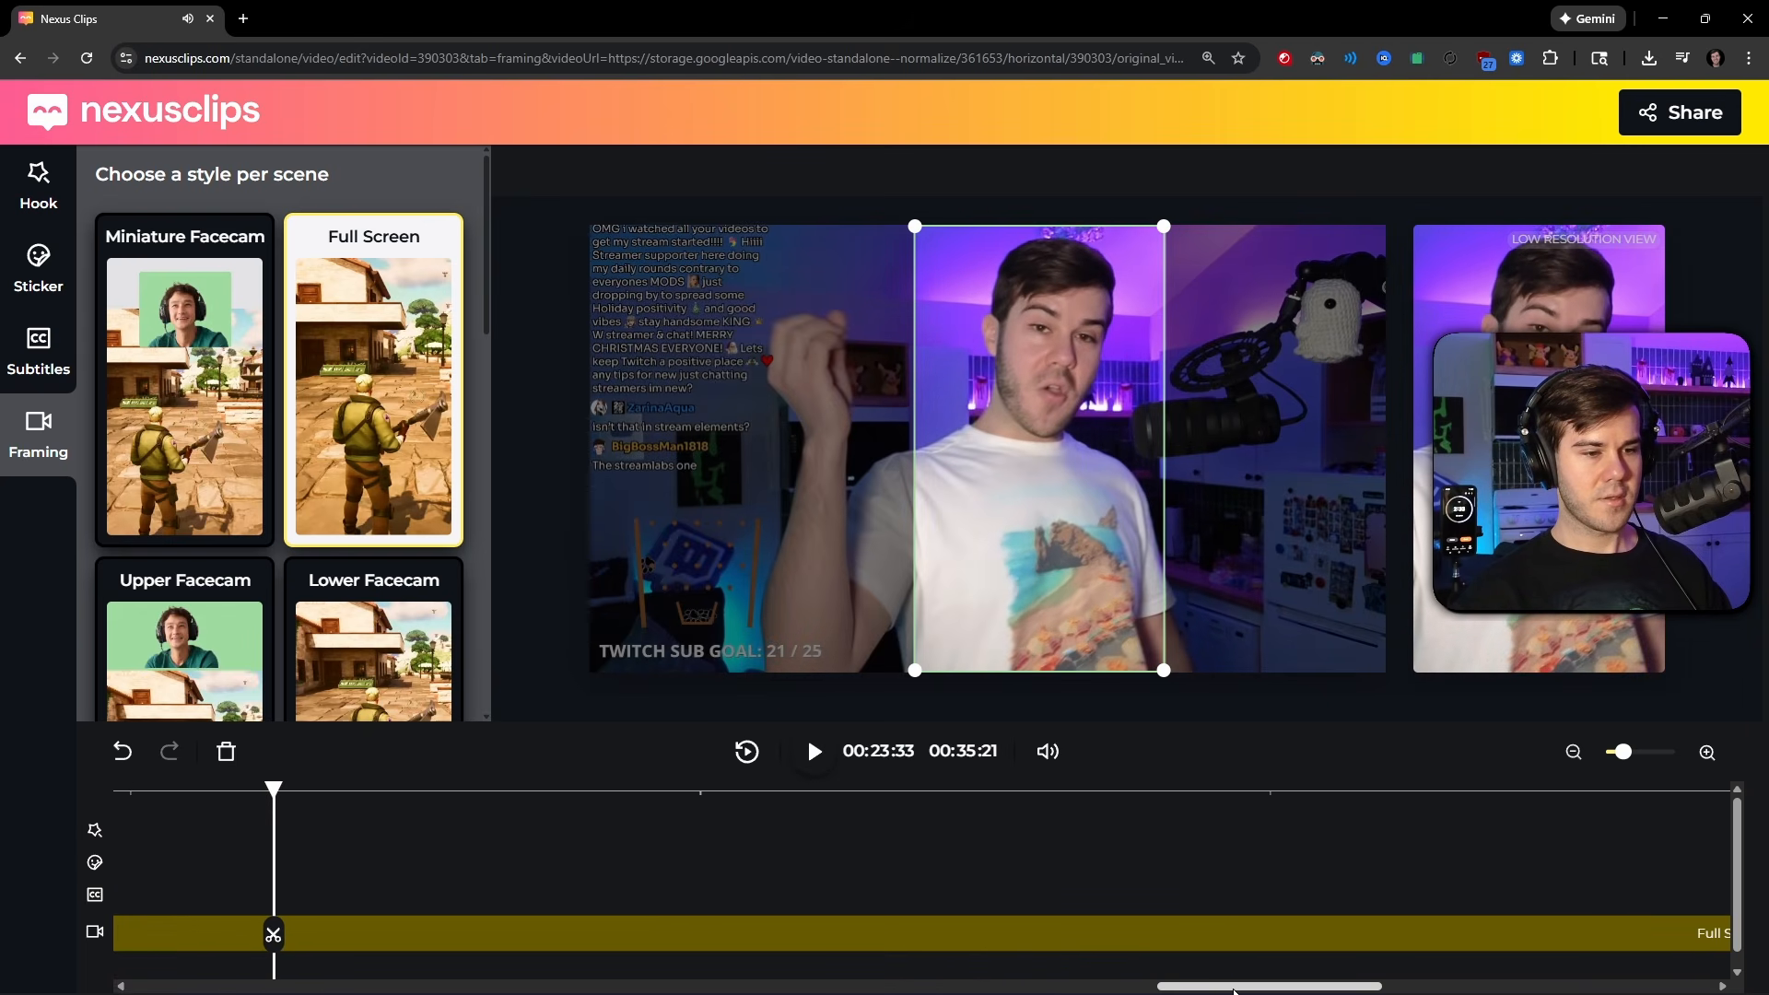
{"action": "left_click_drag", "start_coordinate": [1234, 990], "coordinate": [1181, 990]}
{"action": "left_click", "coordinate": [662, 803]}
{"action": "key", "text": "space"}
{"action": "key", "text": "space"}
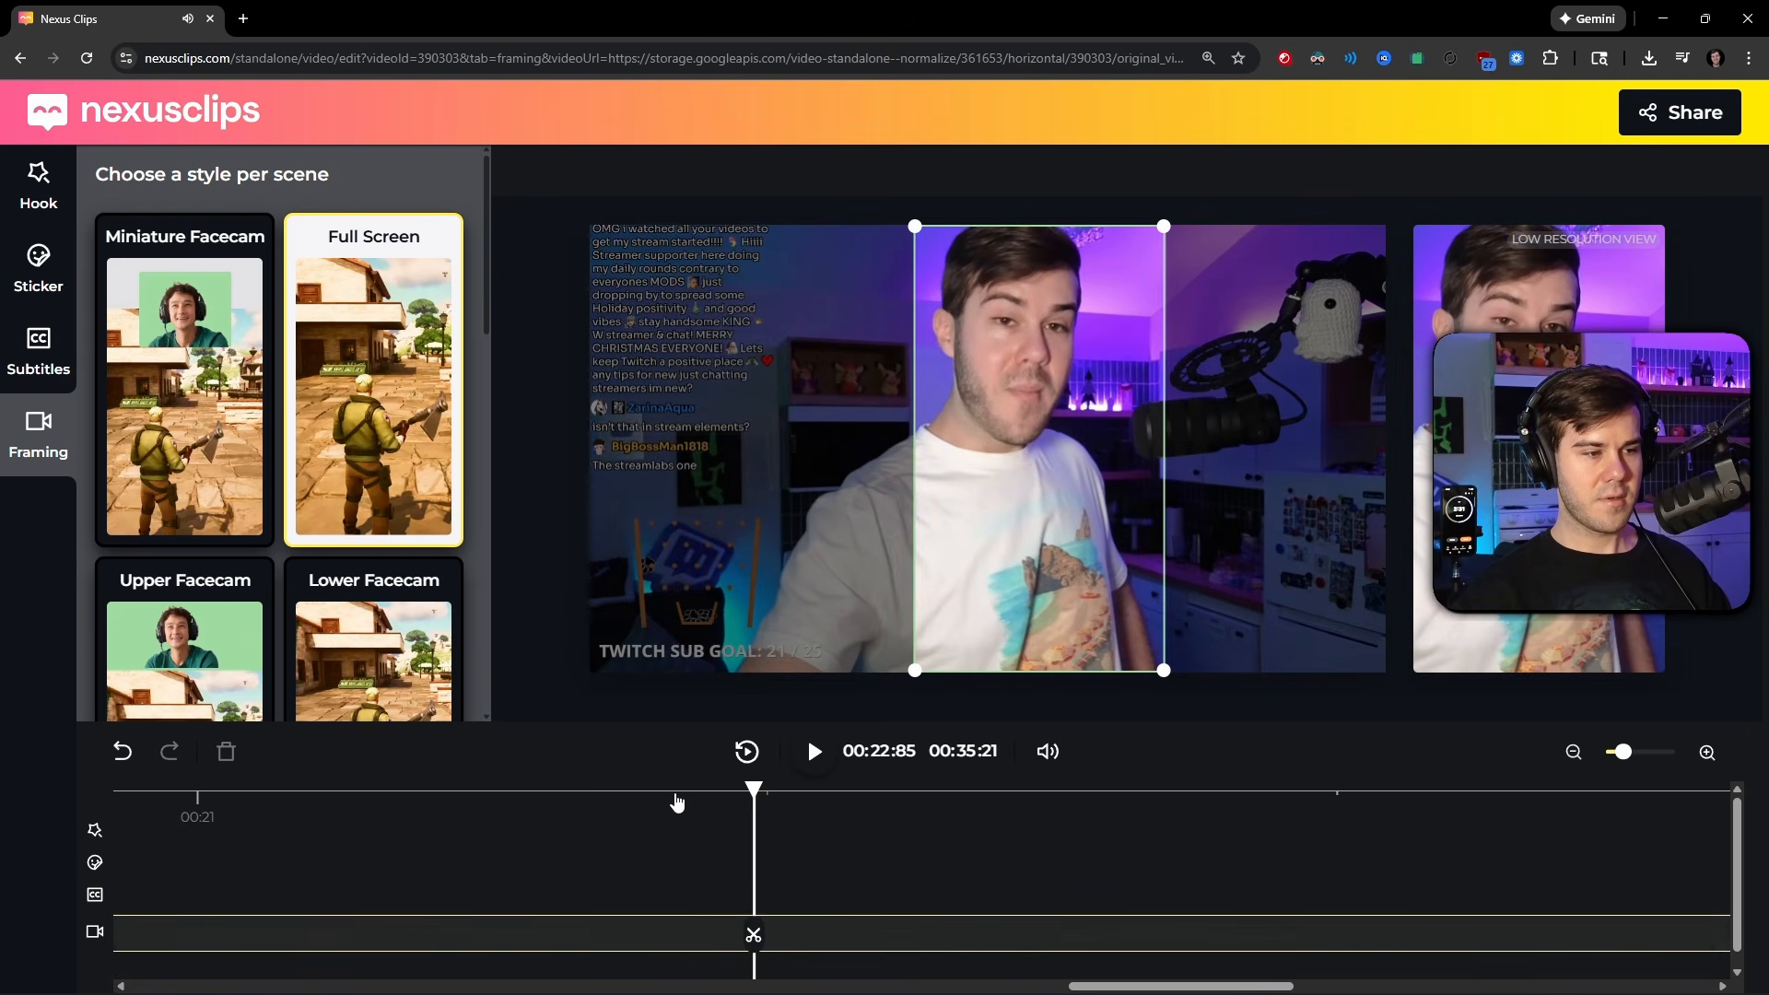
{"action": "left_click", "coordinate": [676, 801]}
{"action": "key", "text": "space"}
{"action": "key", "text": "space"}
{"action": "left_click", "coordinate": [541, 808]}
{"action": "key", "text": "space"}
{"action": "key", "text": "space"}
{"action": "left_click", "coordinate": [544, 811]}
{"action": "left_click", "coordinate": [543, 935]}
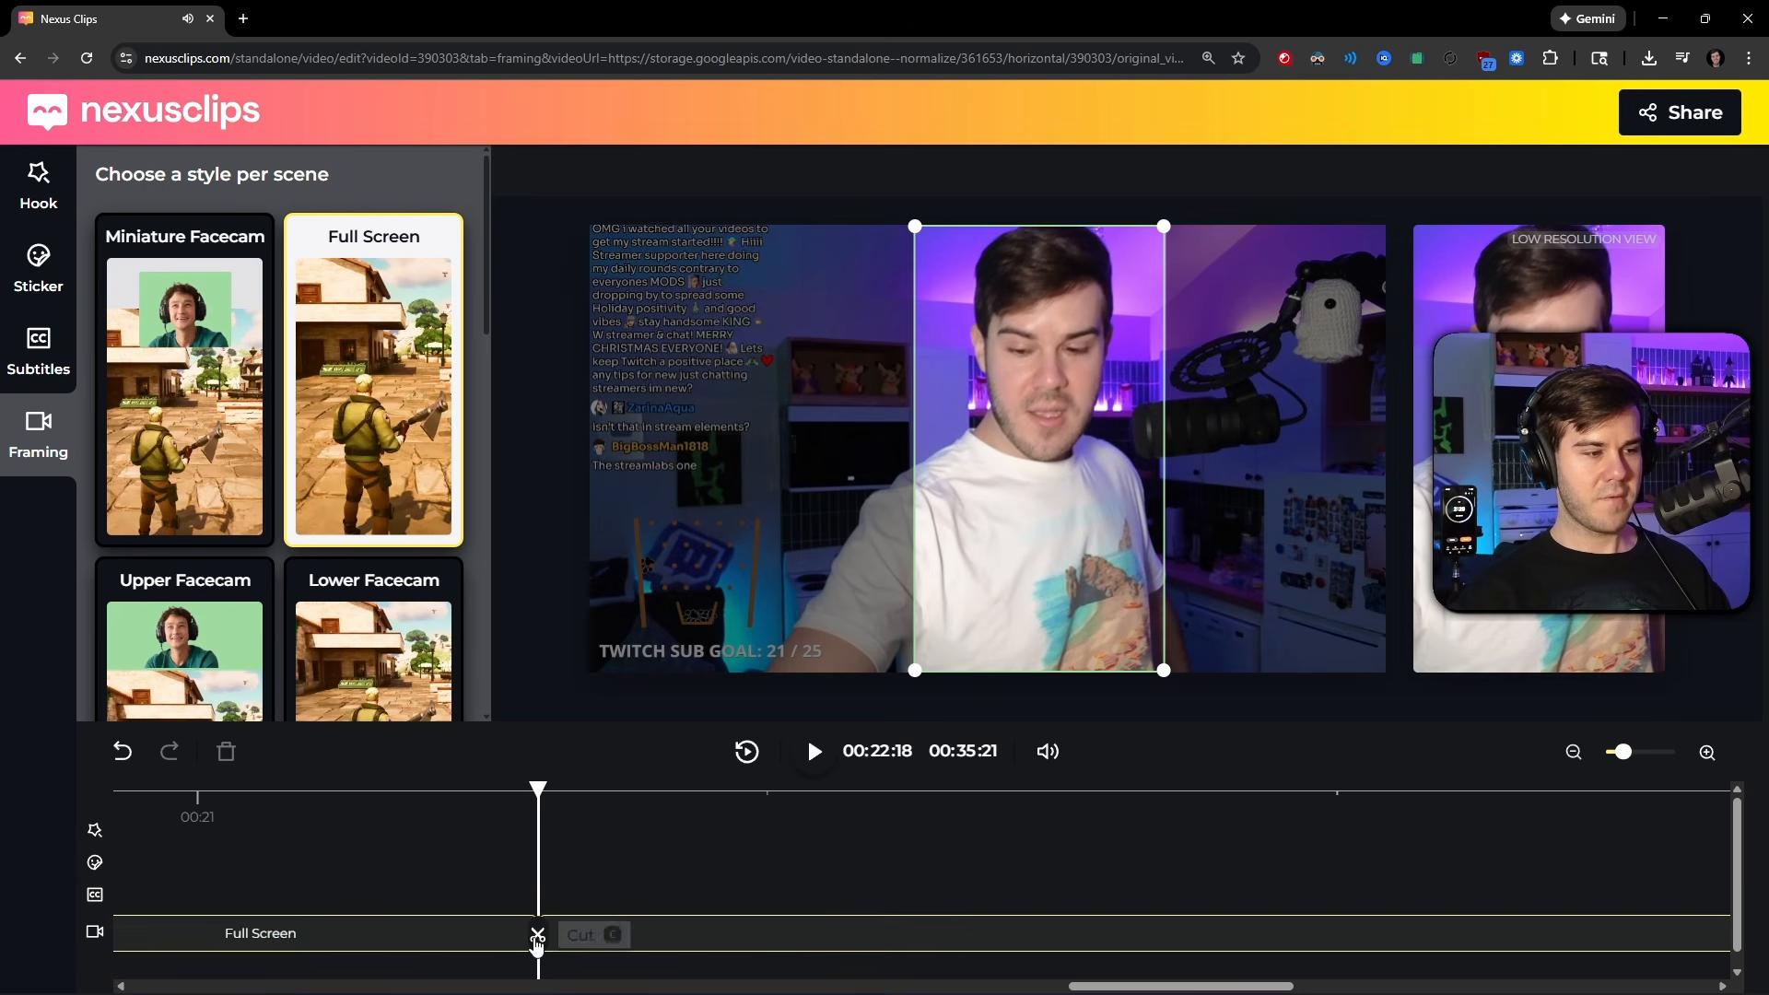
- Delete the pause between the 00:20:46 and 00:22:18 cuts, and replay the transition
{"action": "left_click", "coordinate": [454, 939]}
{"action": "key", "text": "Delete"}
{"action": "key", "text": "space"}
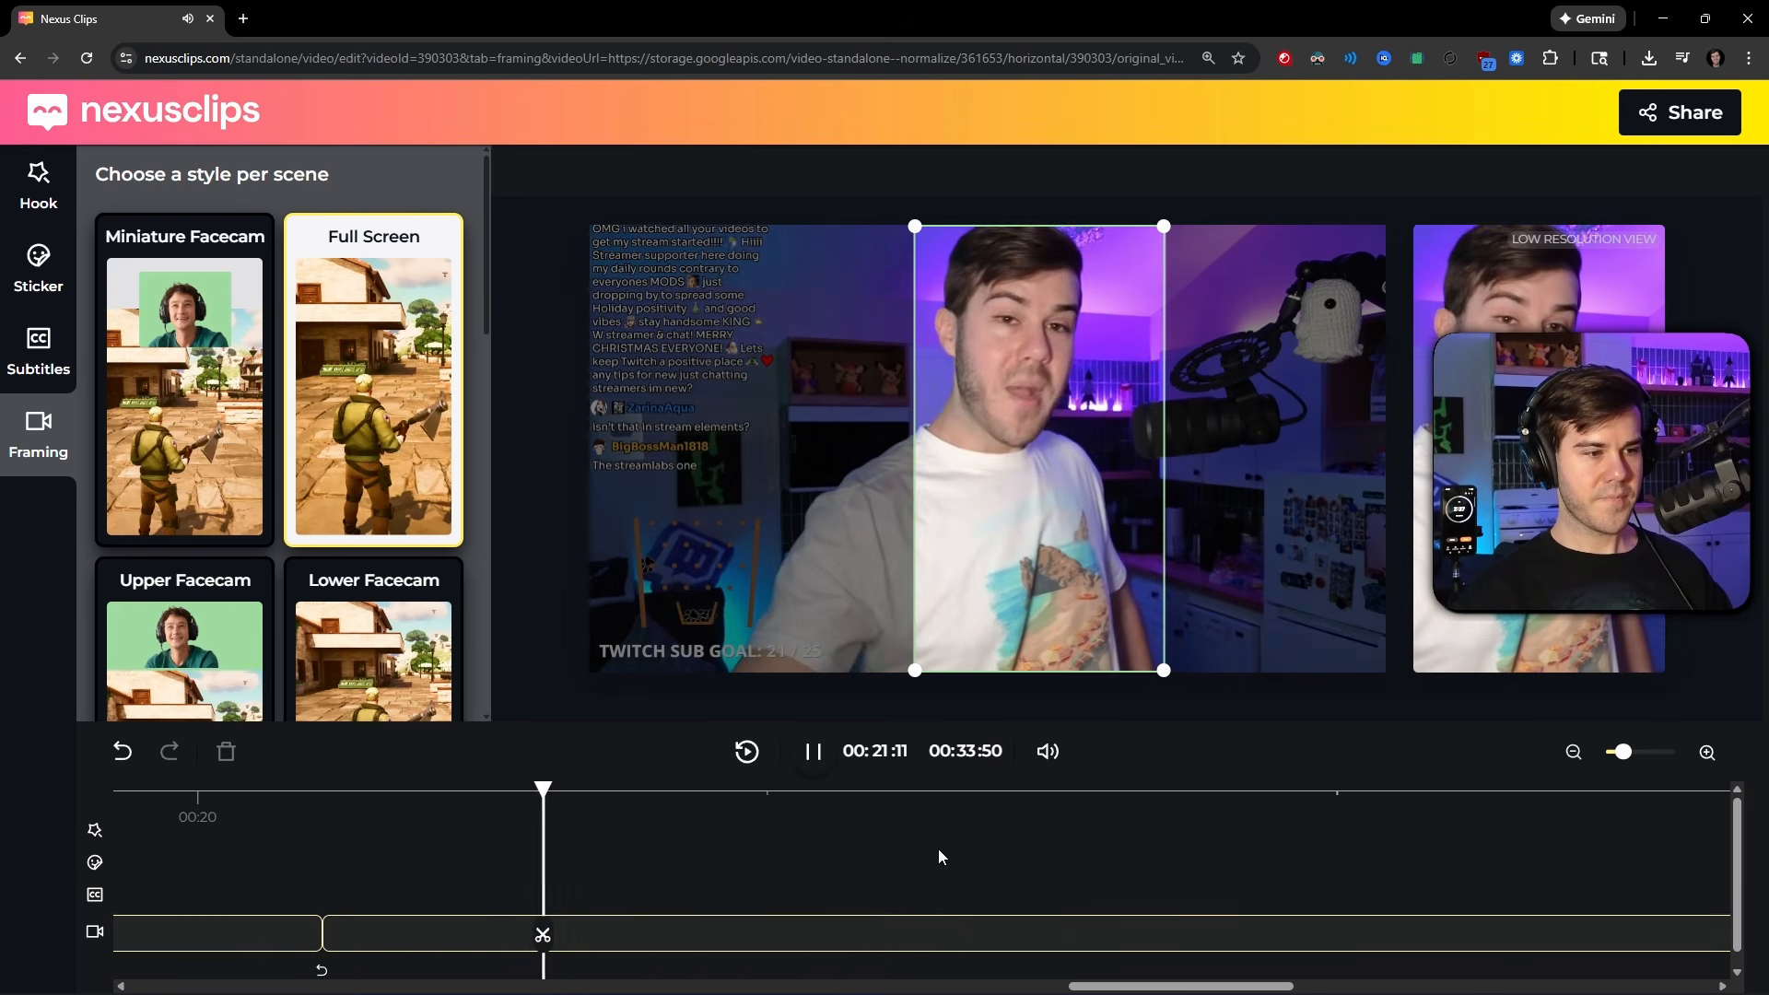
{"action": "left_click", "coordinate": [819, 767]}
{"action": "left_click", "coordinate": [813, 750]}
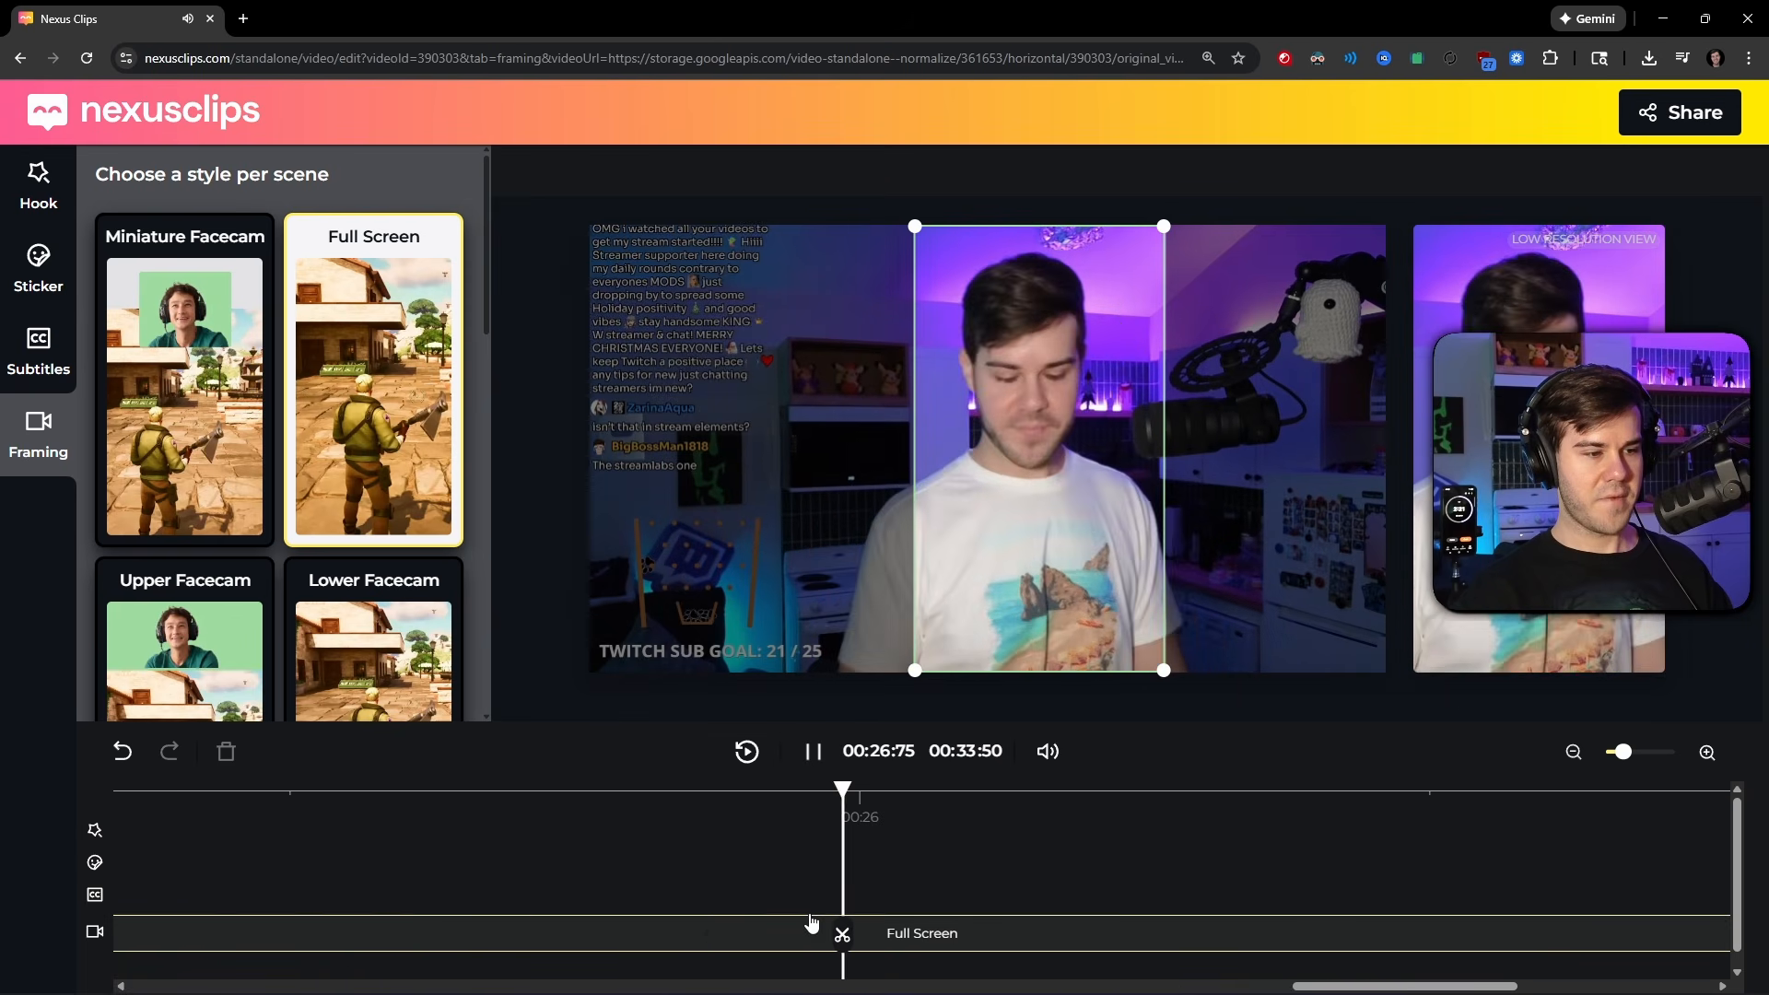
- Find the start of the next pause near 00:26 and split the video track at 00:26:36
{"action": "left_click", "coordinate": [731, 917]}
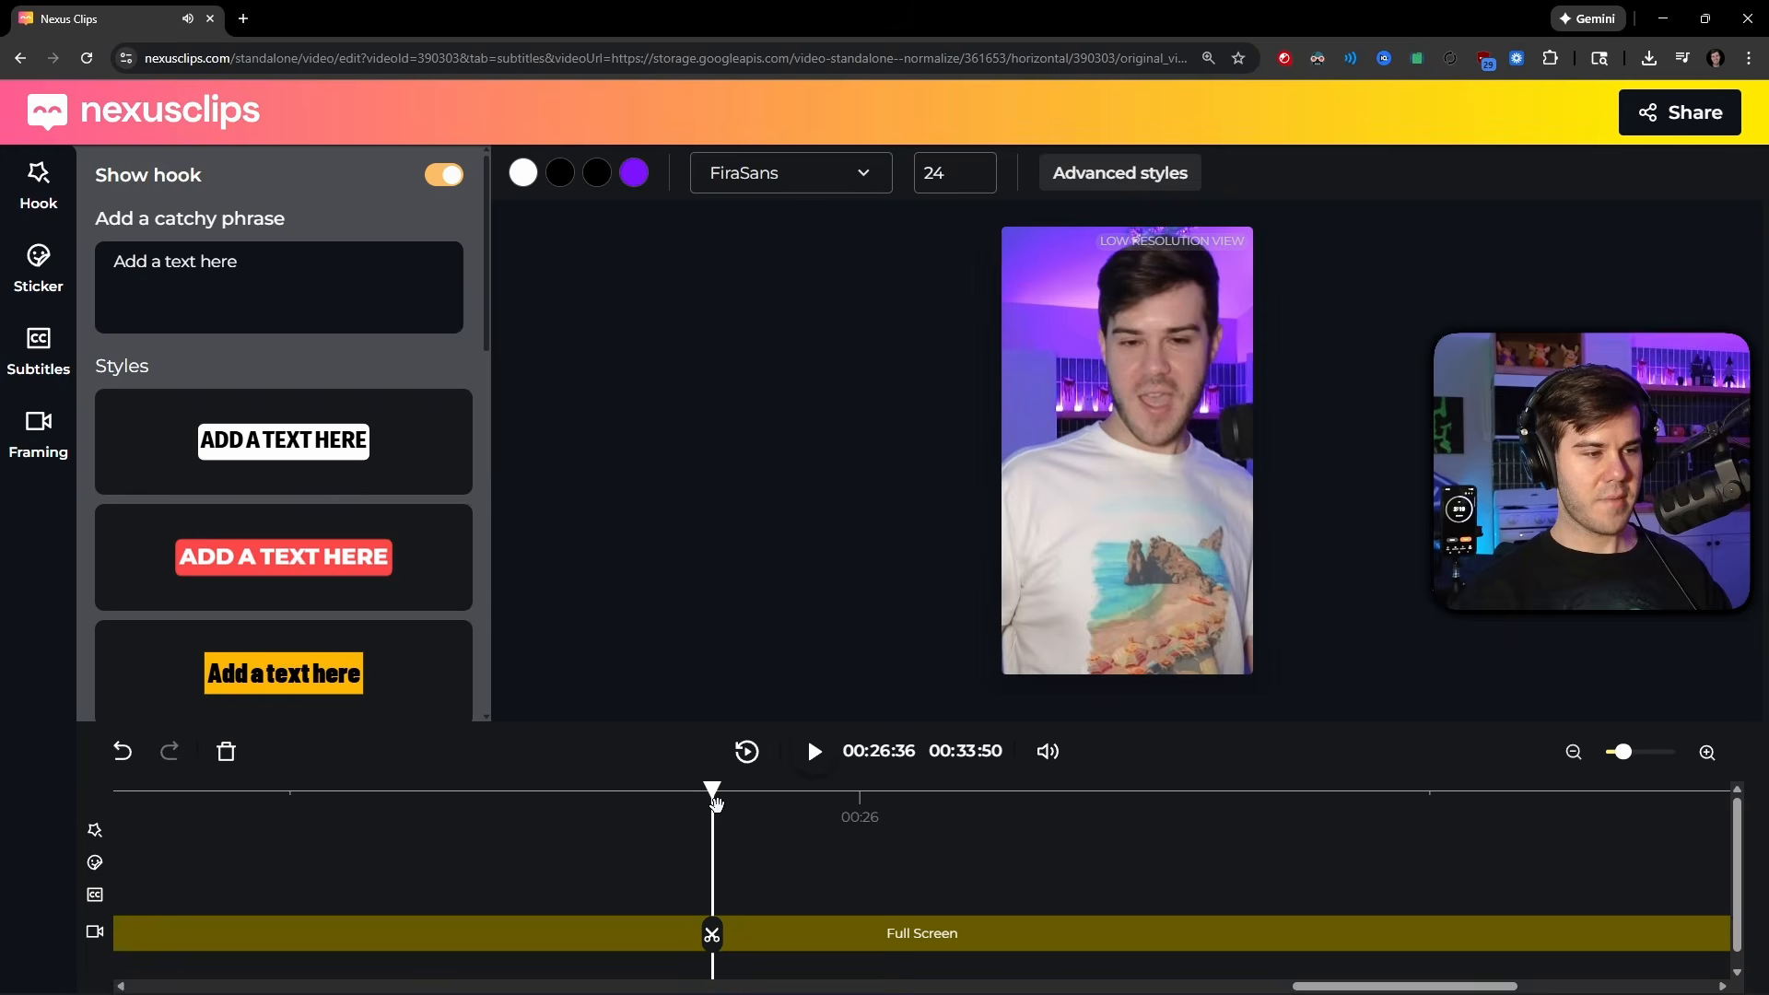
{"action": "key", "text": "space"}
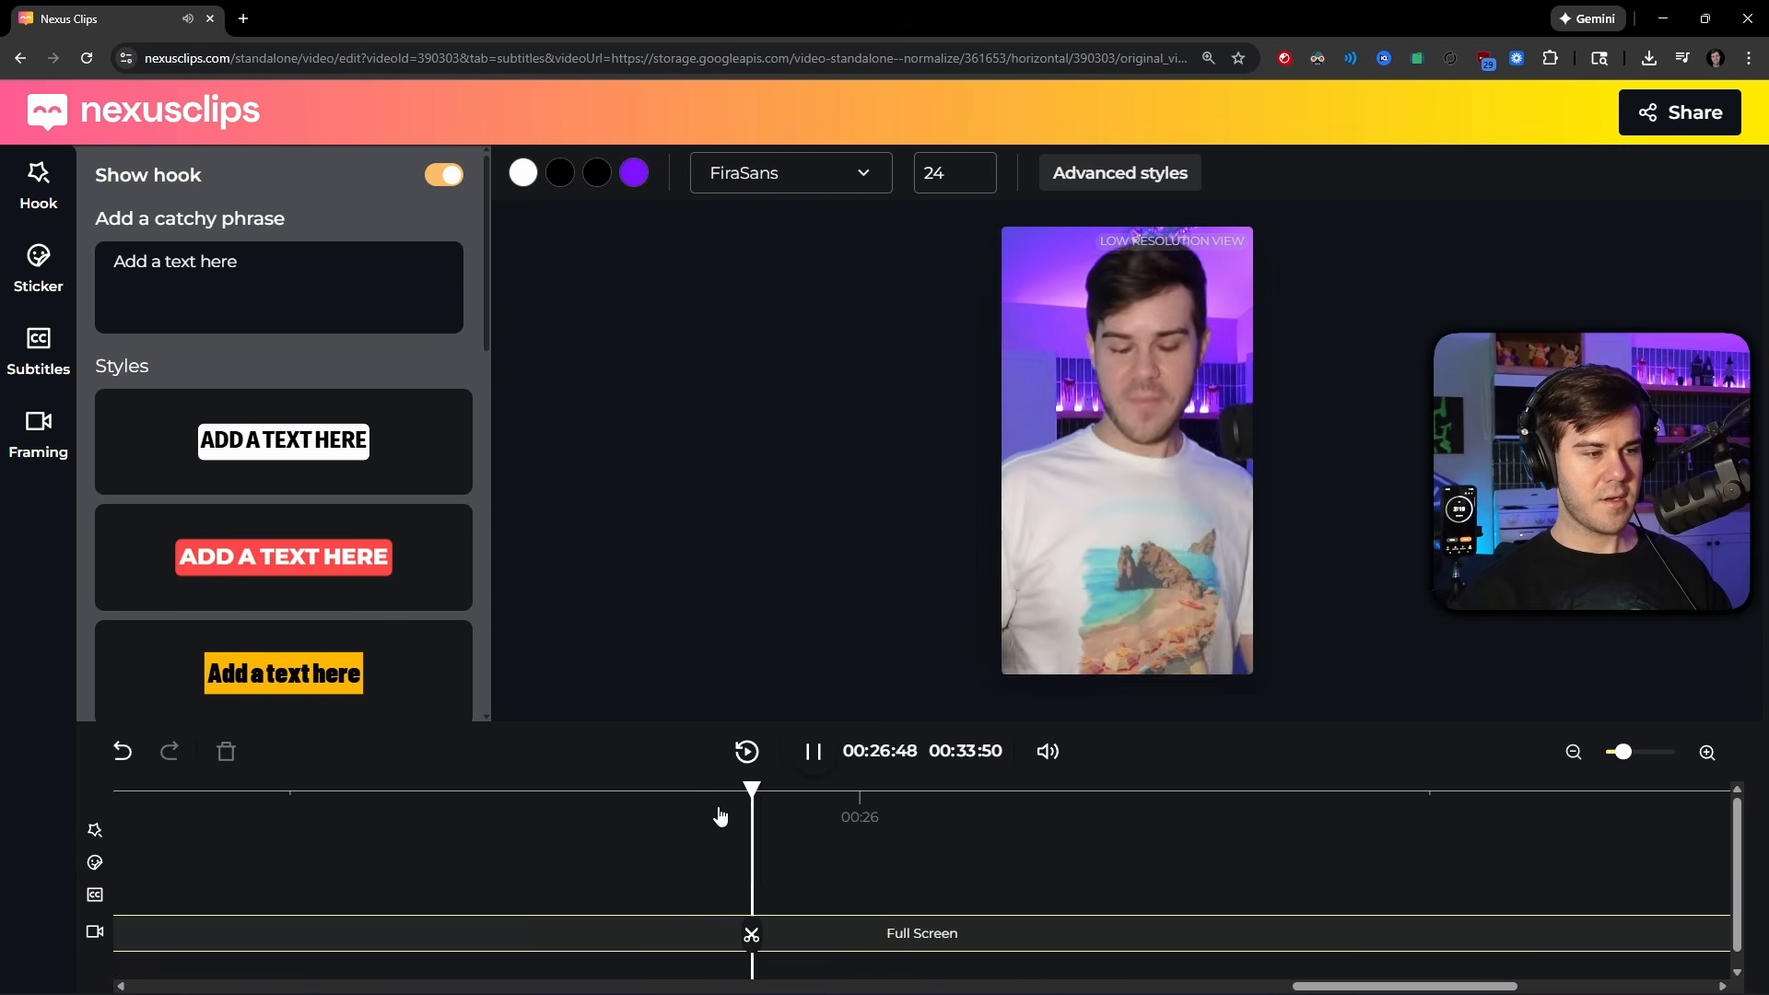
{"action": "left_click", "coordinate": [585, 817]}
{"action": "left_click", "coordinate": [827, 935]}
{"action": "key", "text": "space"}
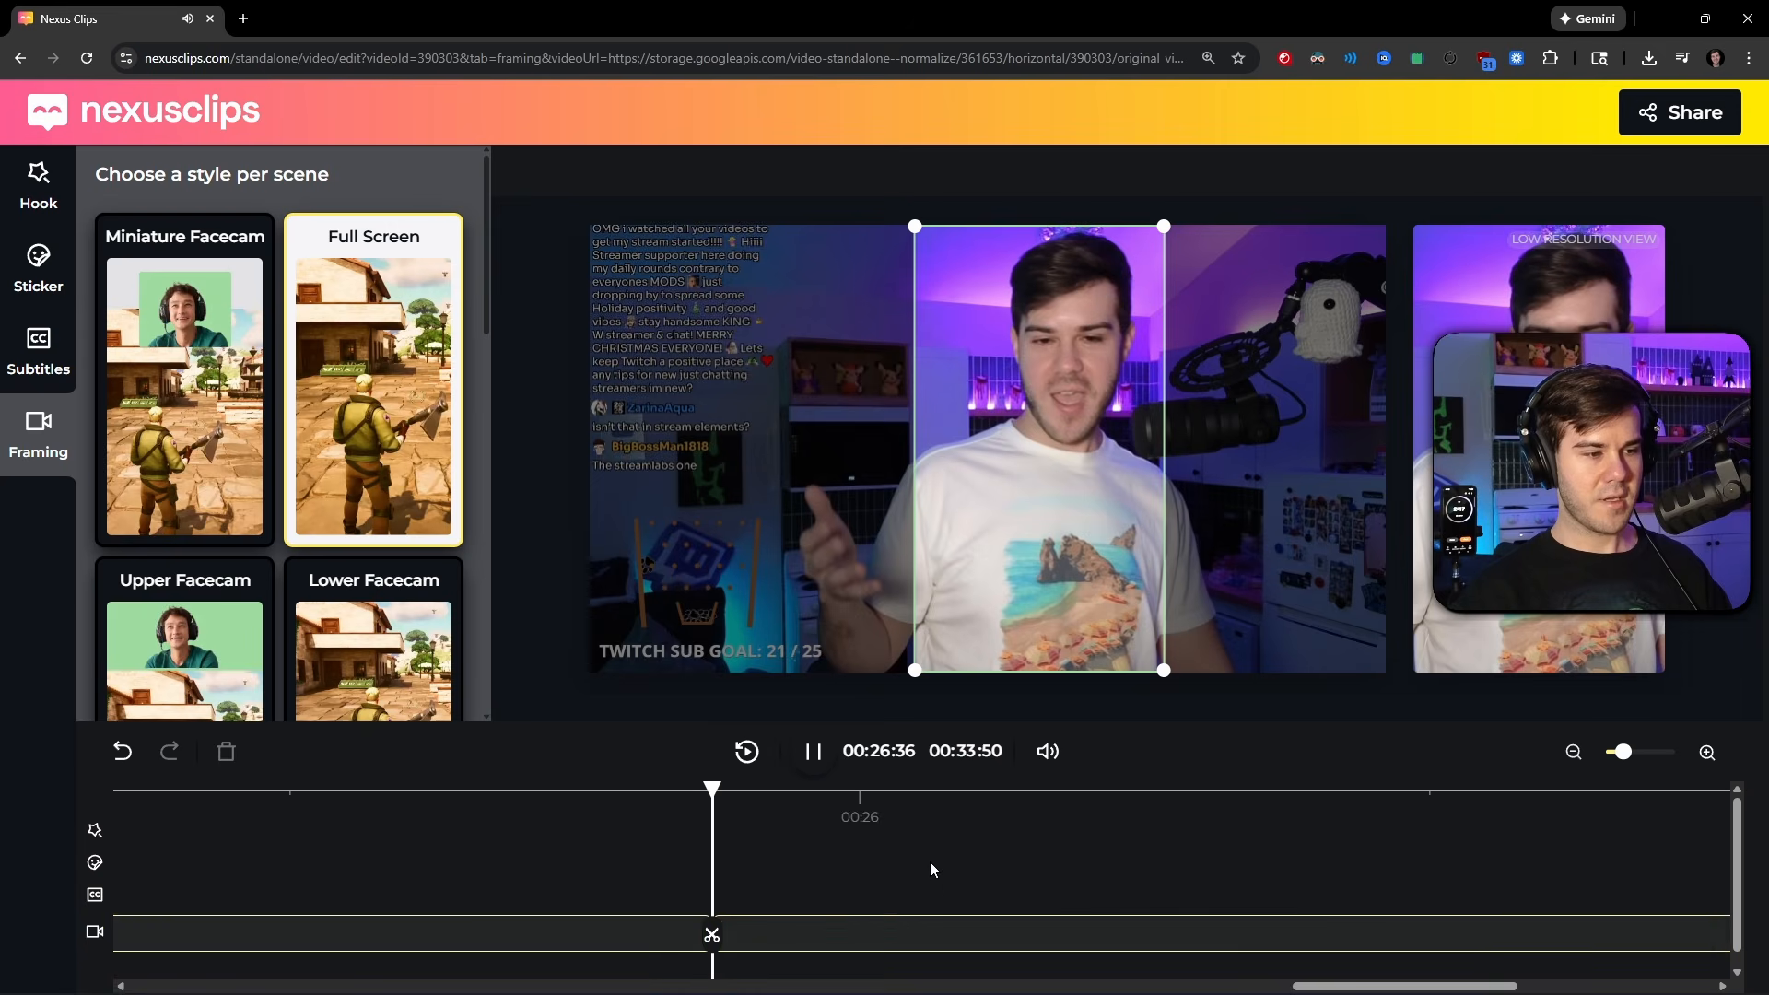
- Split the video track at 00:27:78, delete the pause after the 00:26:36 cut, and replay the transition
{"action": "left_click", "coordinate": [815, 753]}
{"action": "left_click", "coordinate": [1303, 944]}
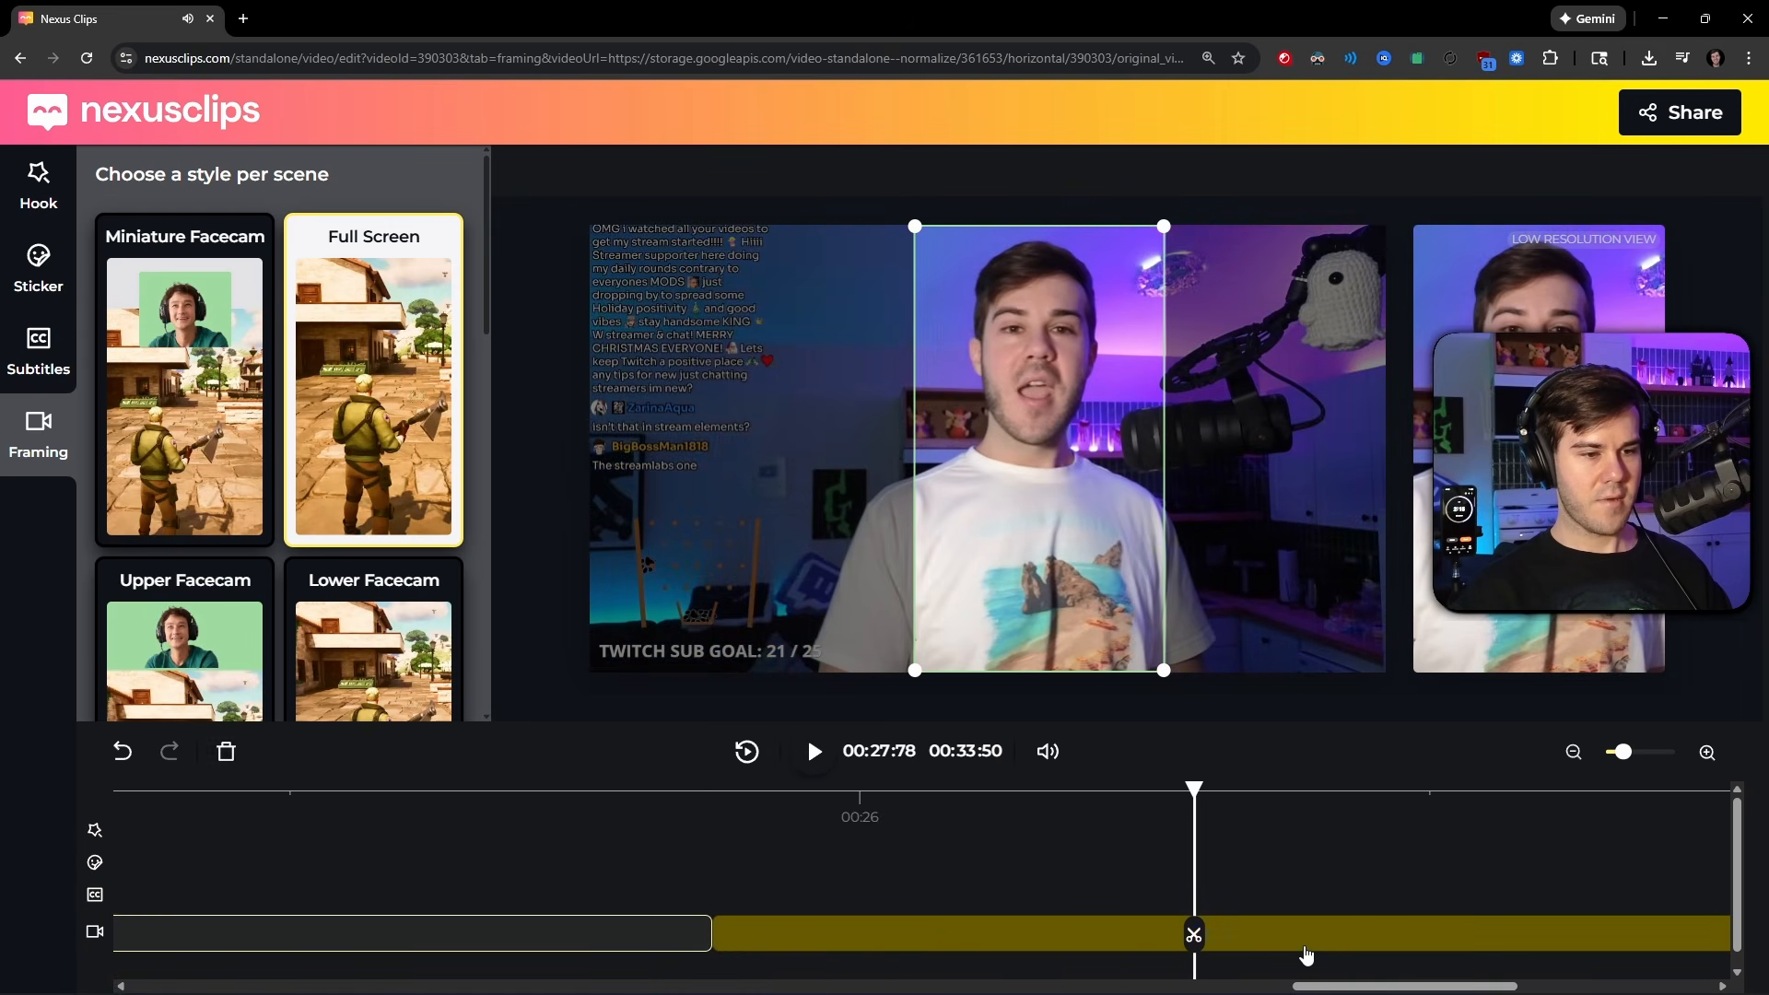
{"action": "left_click", "coordinate": [1029, 926]}
{"action": "left_click", "coordinate": [815, 754]}
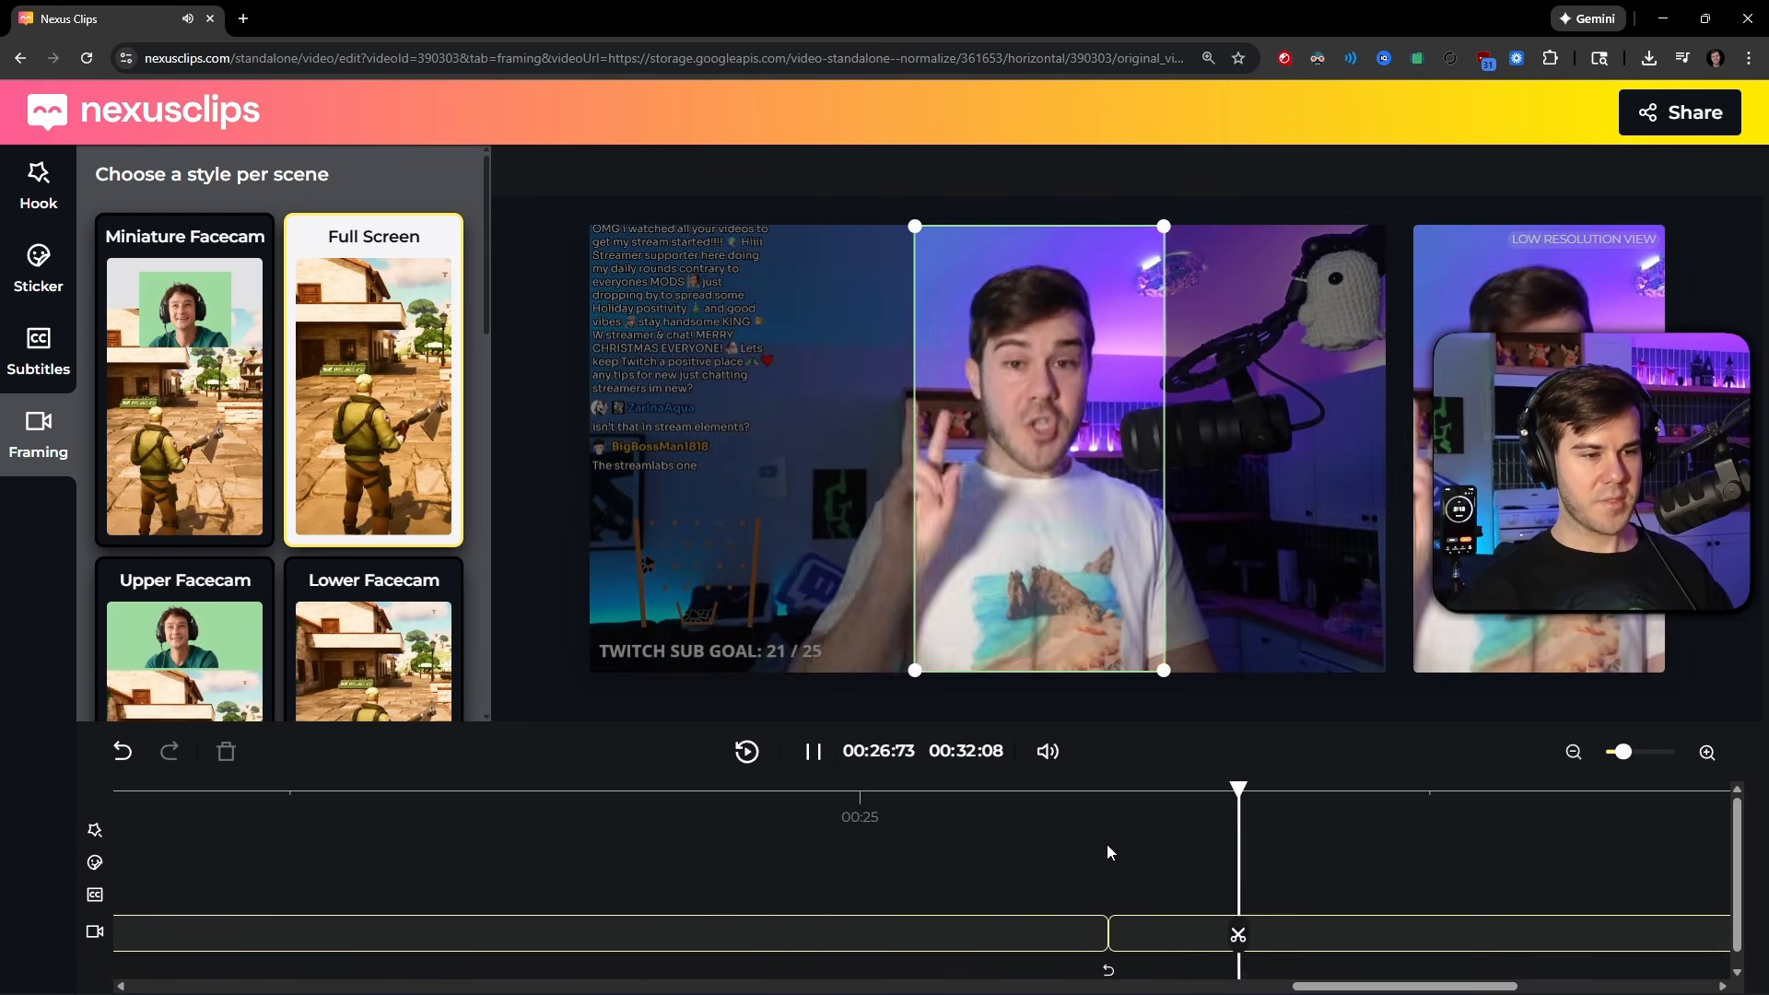
- End the clip at 00:30:33 by splitting the video track there and deleting the remainder
{"action": "left_click", "coordinate": [814, 753]}
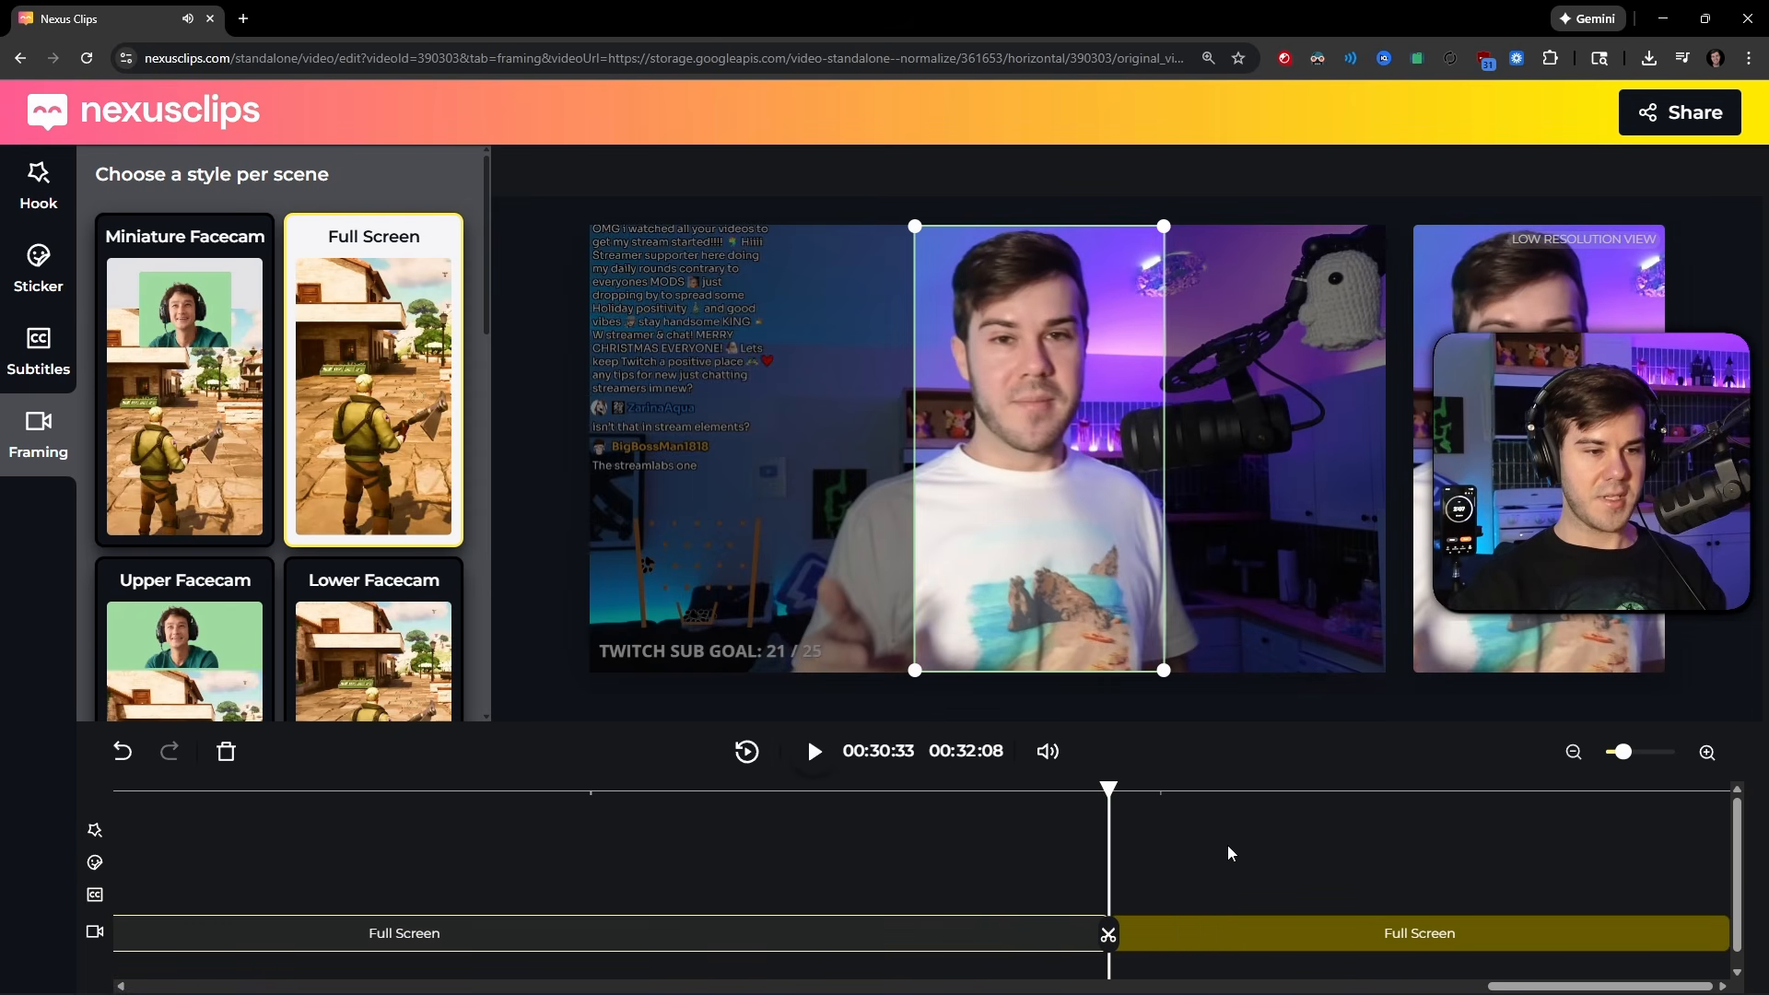
{"action": "key", "text": "Delete"}
{"action": "left_click_drag", "start_coordinate": [1546, 987], "coordinate": [175, 986]}
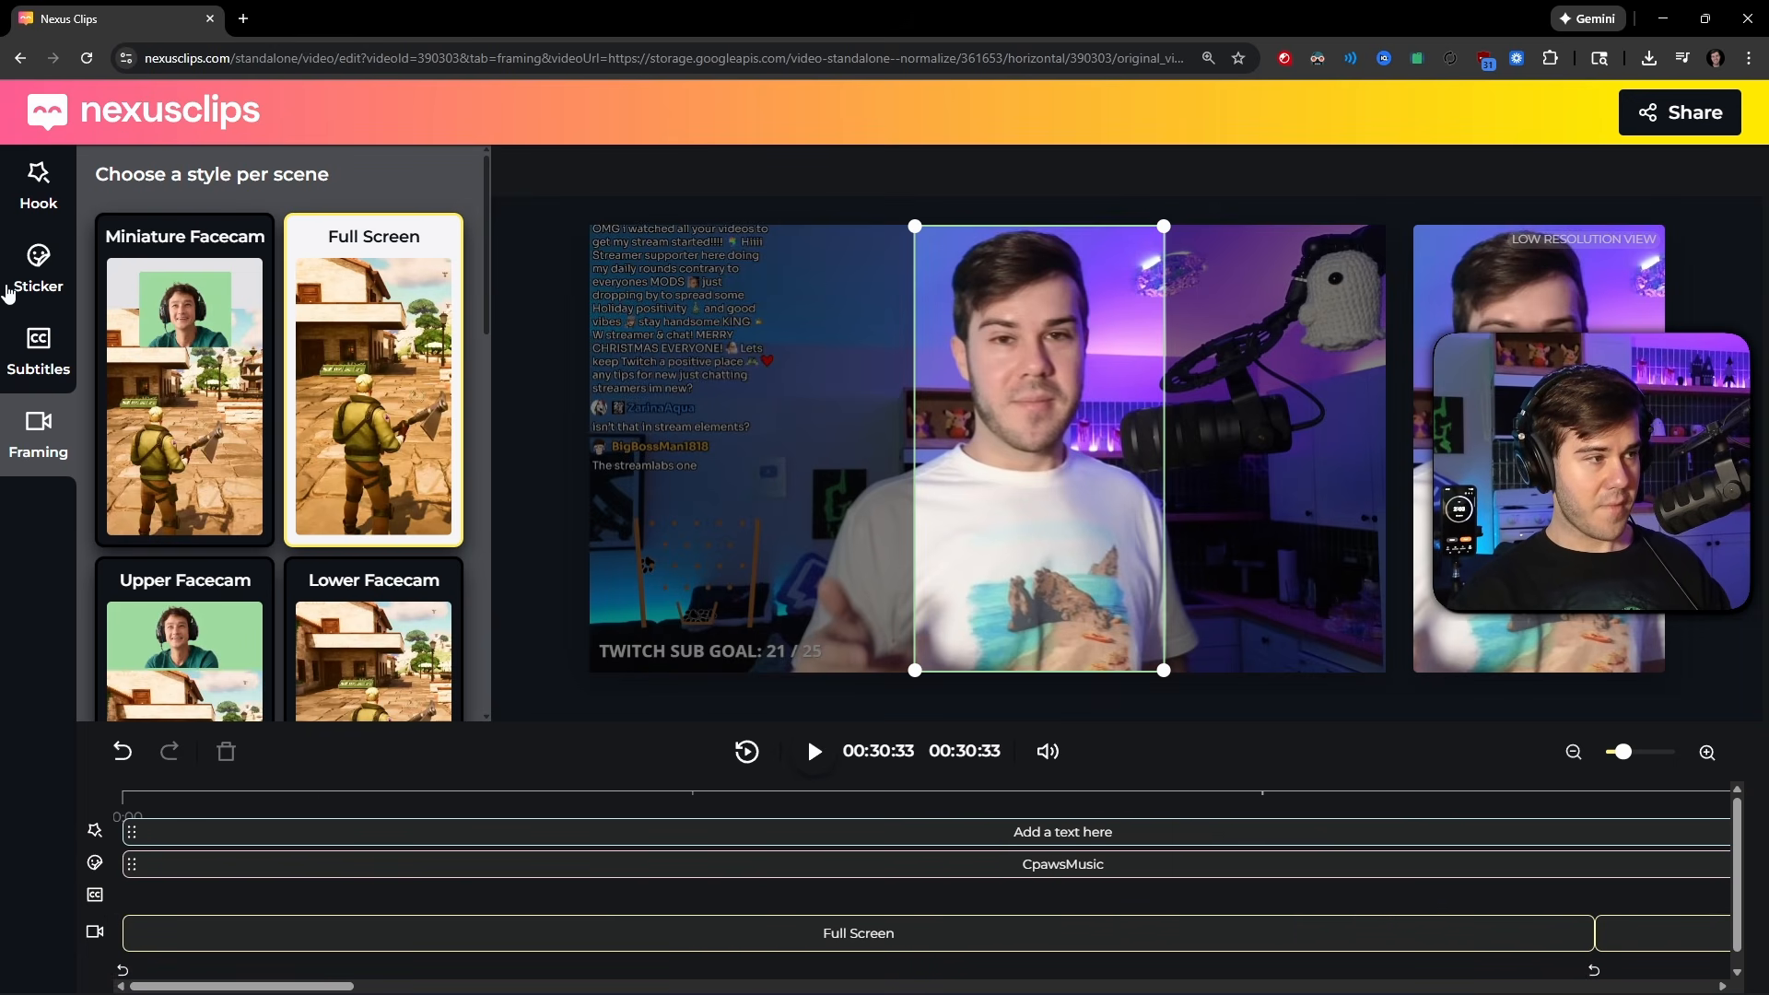
- Generate English subtitles for the clip and apply the white two-line style with the purple word highlight
{"action": "left_click", "coordinate": [42, 350]}
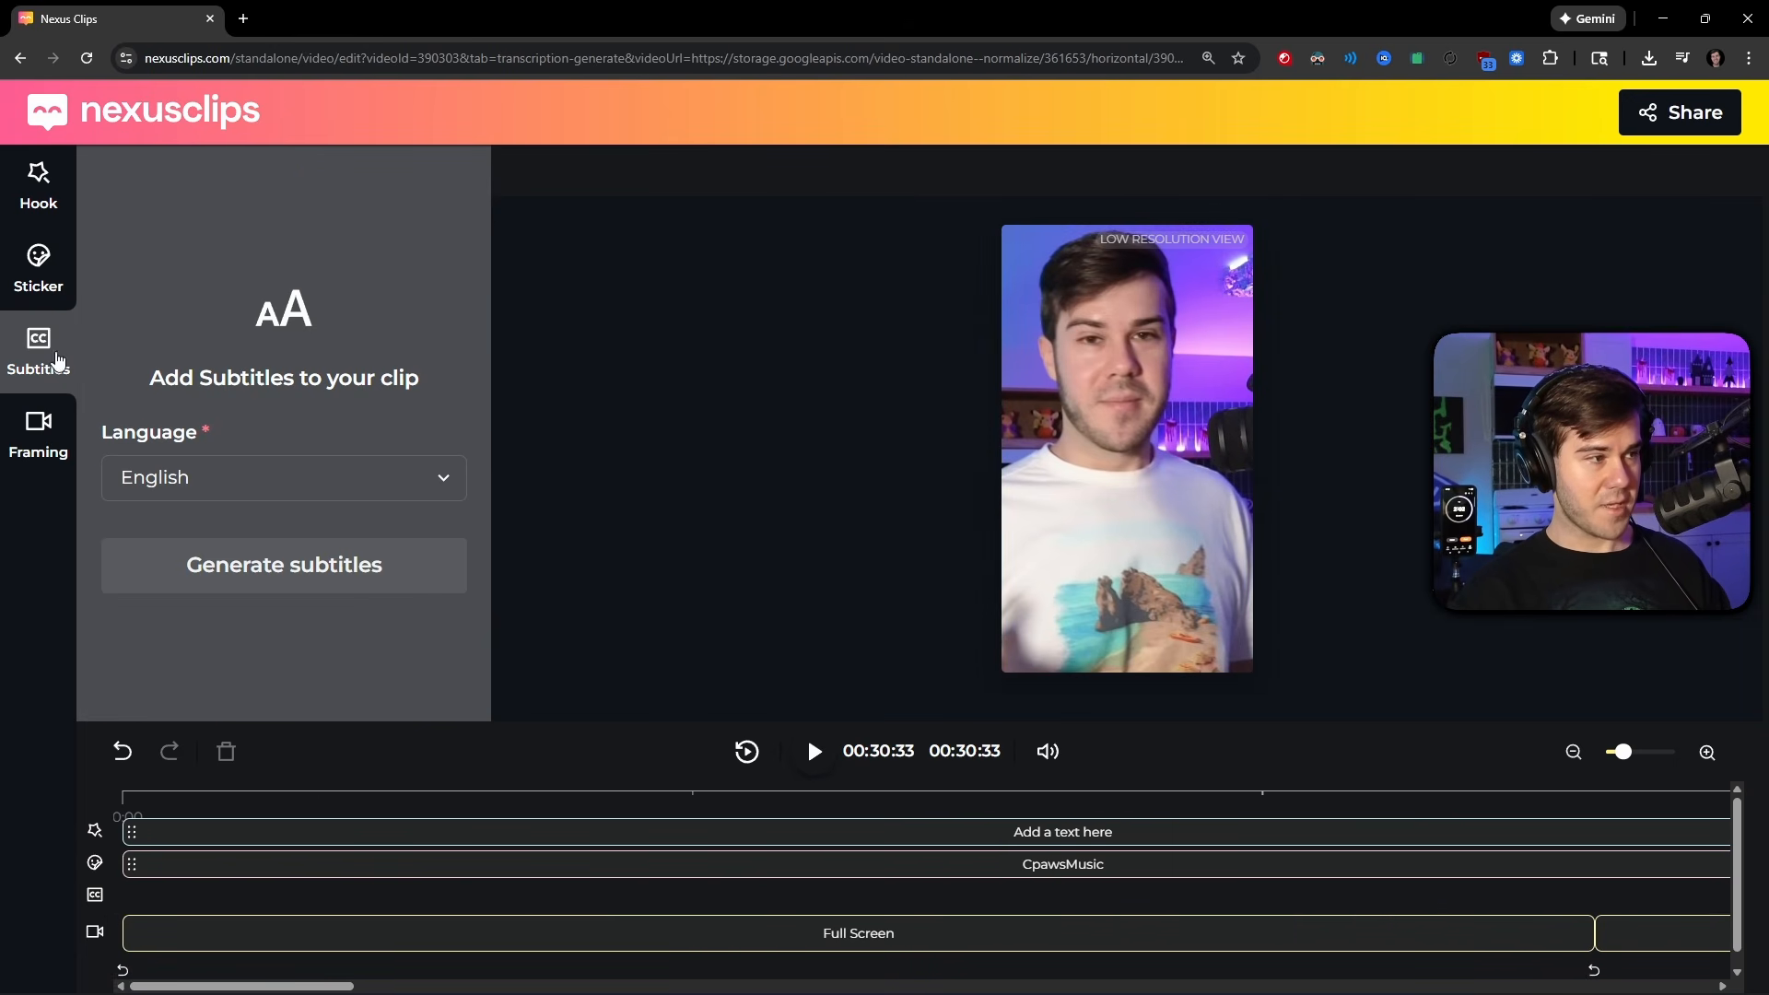
{"action": "left_click", "coordinate": [293, 565]}
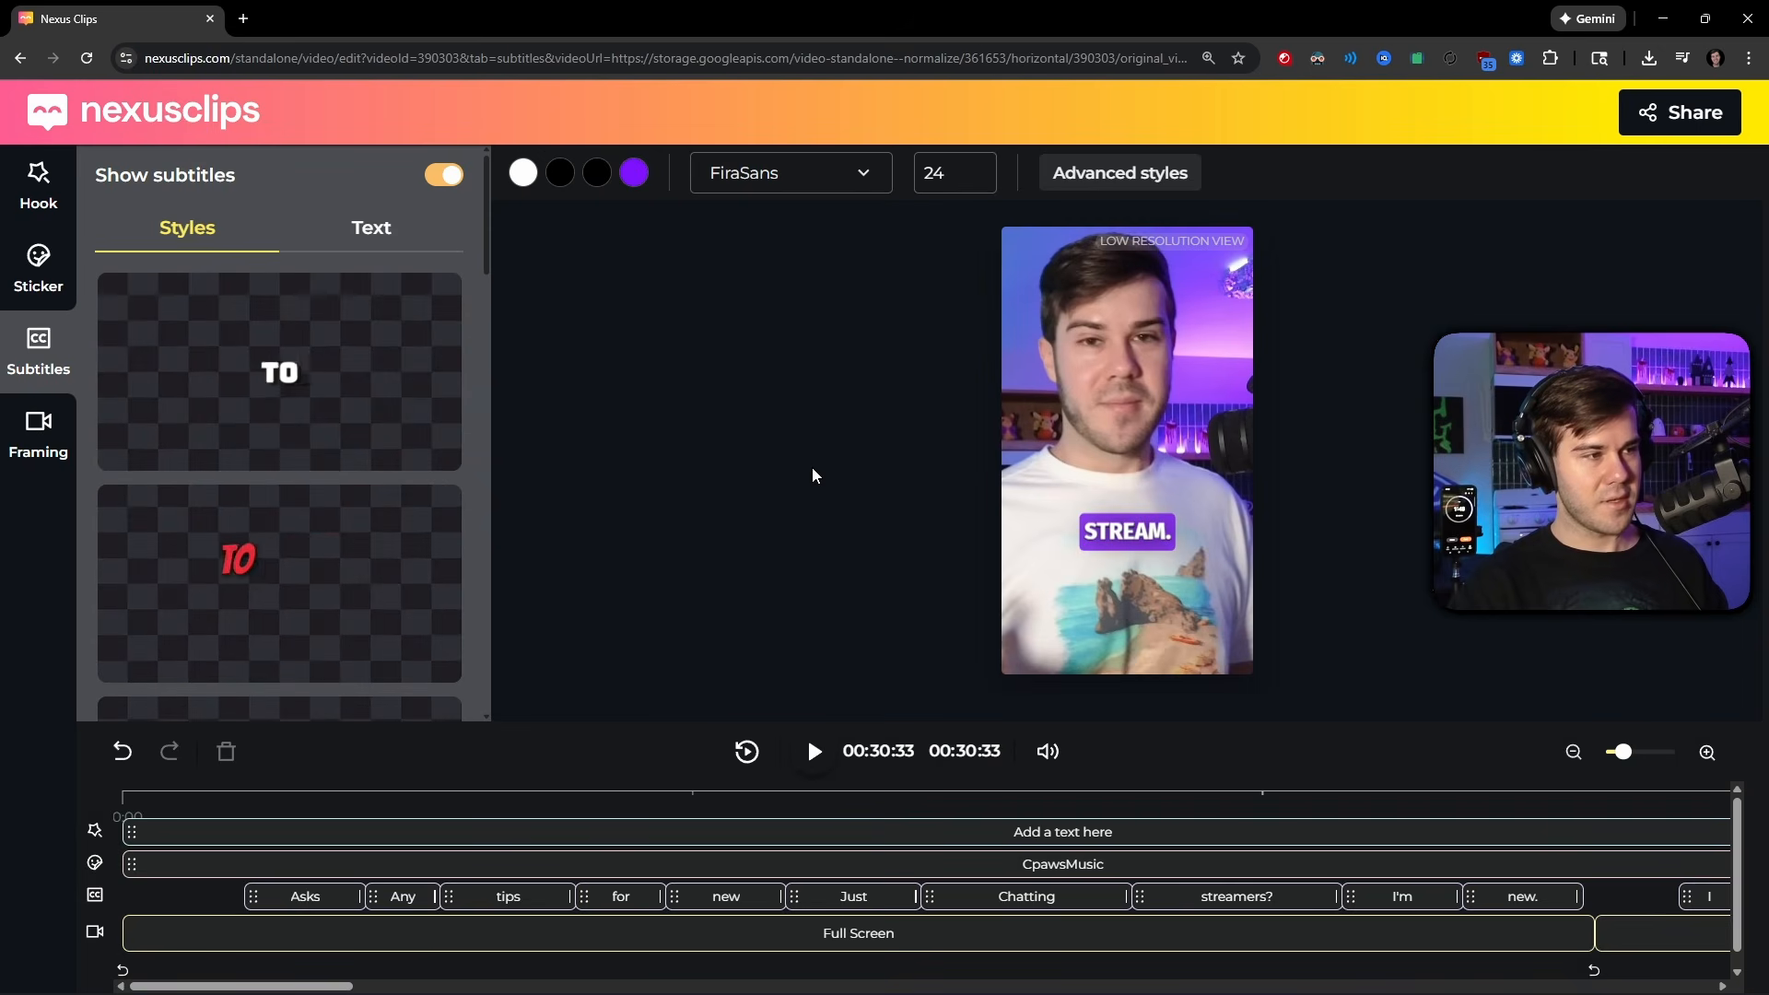
{"action": "scroll", "coordinate": [276, 520], "scroll_direction": "down", "scroll_amount": 8}
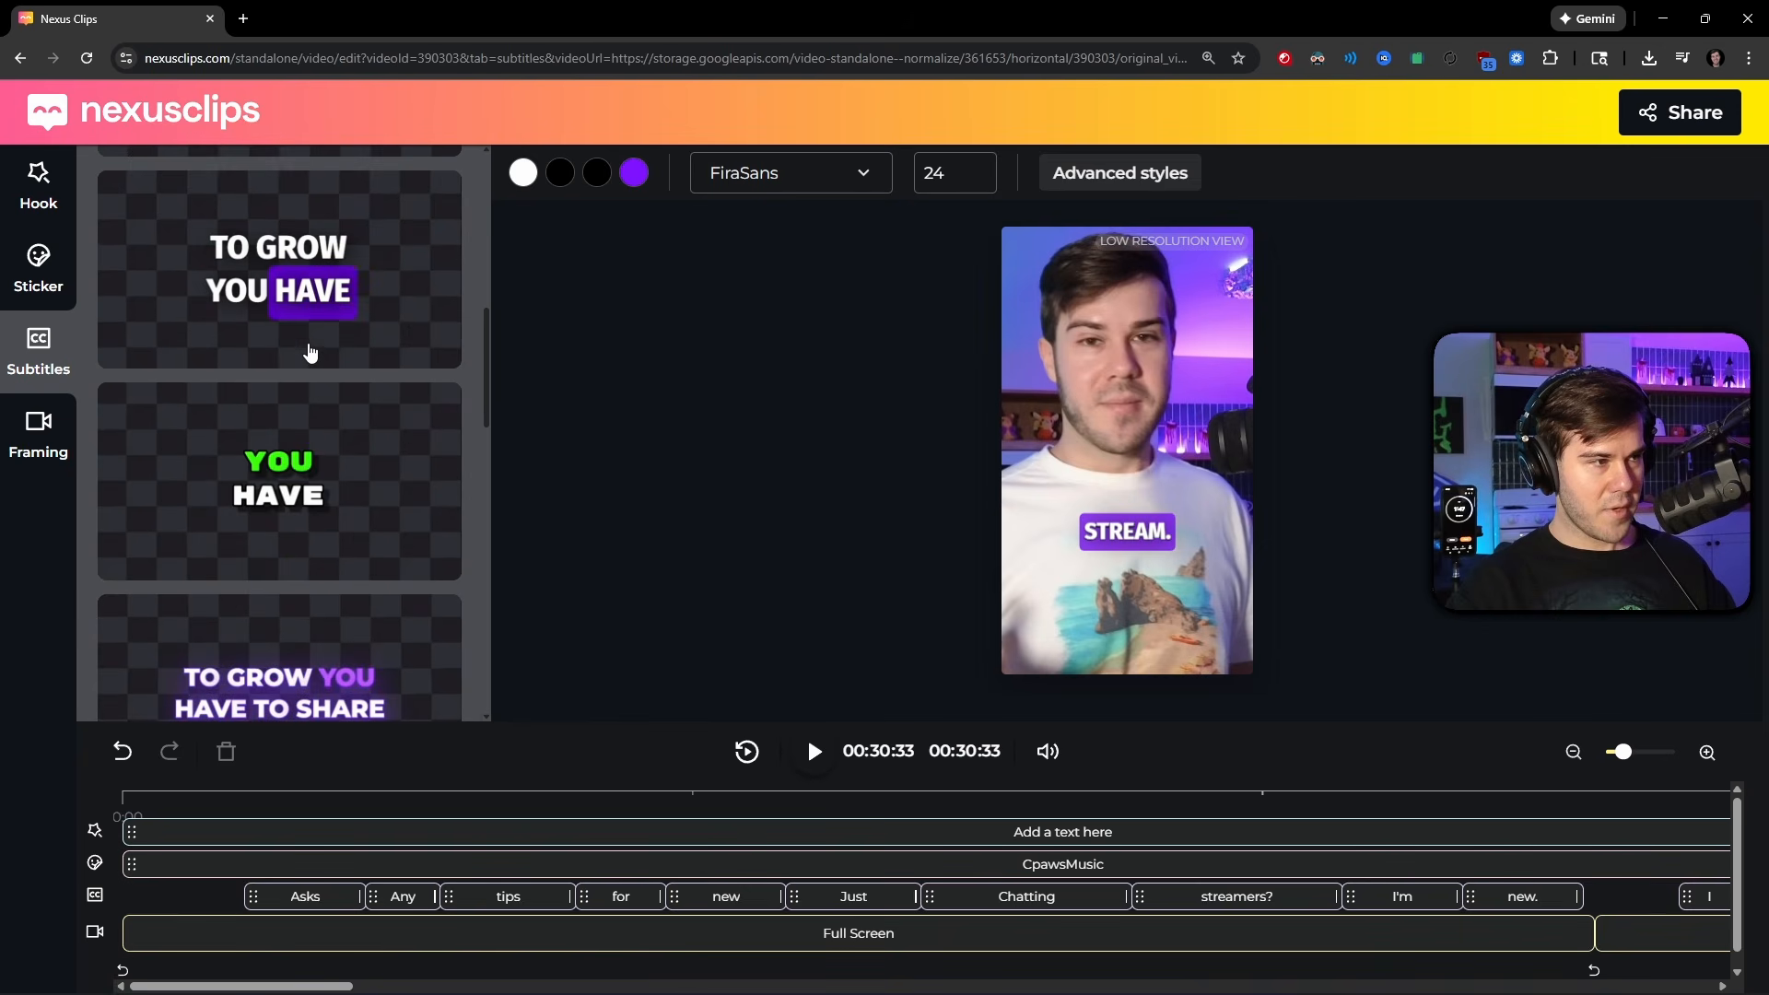
{"action": "left_click", "coordinate": [309, 353]}
{"action": "scroll", "coordinate": [378, 497], "scroll_direction": "up", "scroll_amount": 1}
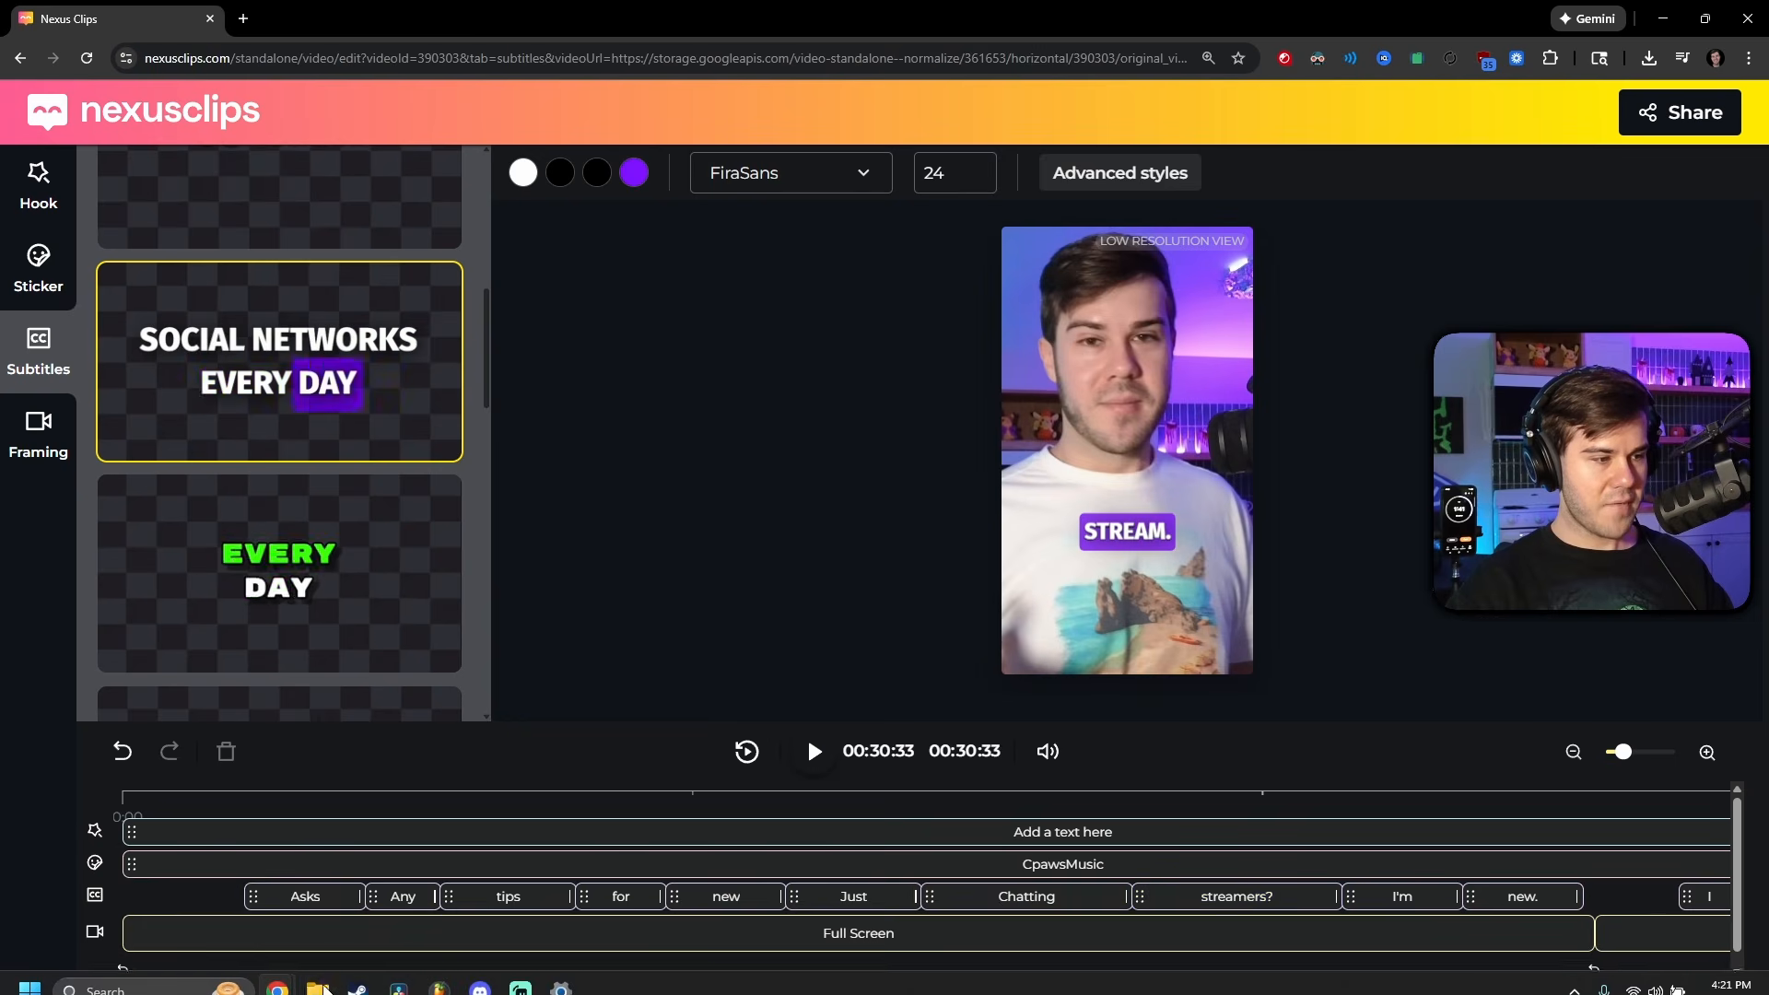
- Preview the subtitles near the end of the clip and set the playhead to 00:27:63, at the word "follow"
{"action": "left_click", "coordinate": [816, 752]}
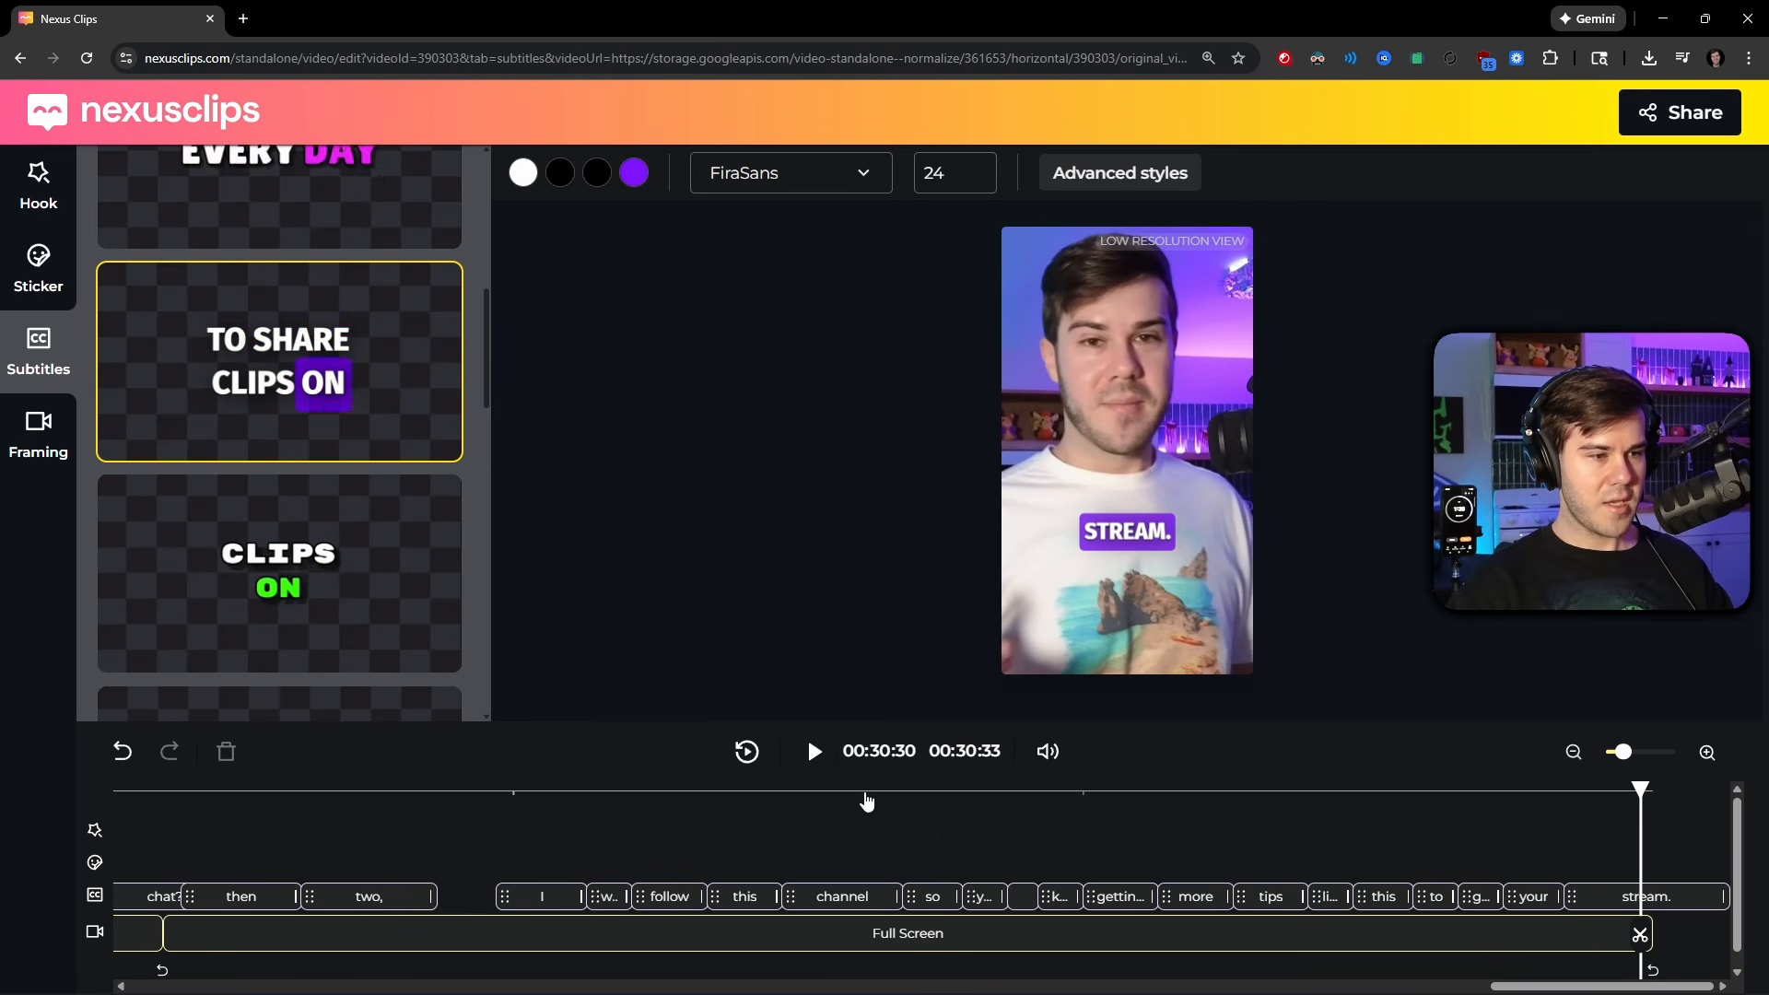
{"action": "scroll", "coordinate": [1197, 949], "scroll_direction": "left", "scroll_amount": 5}
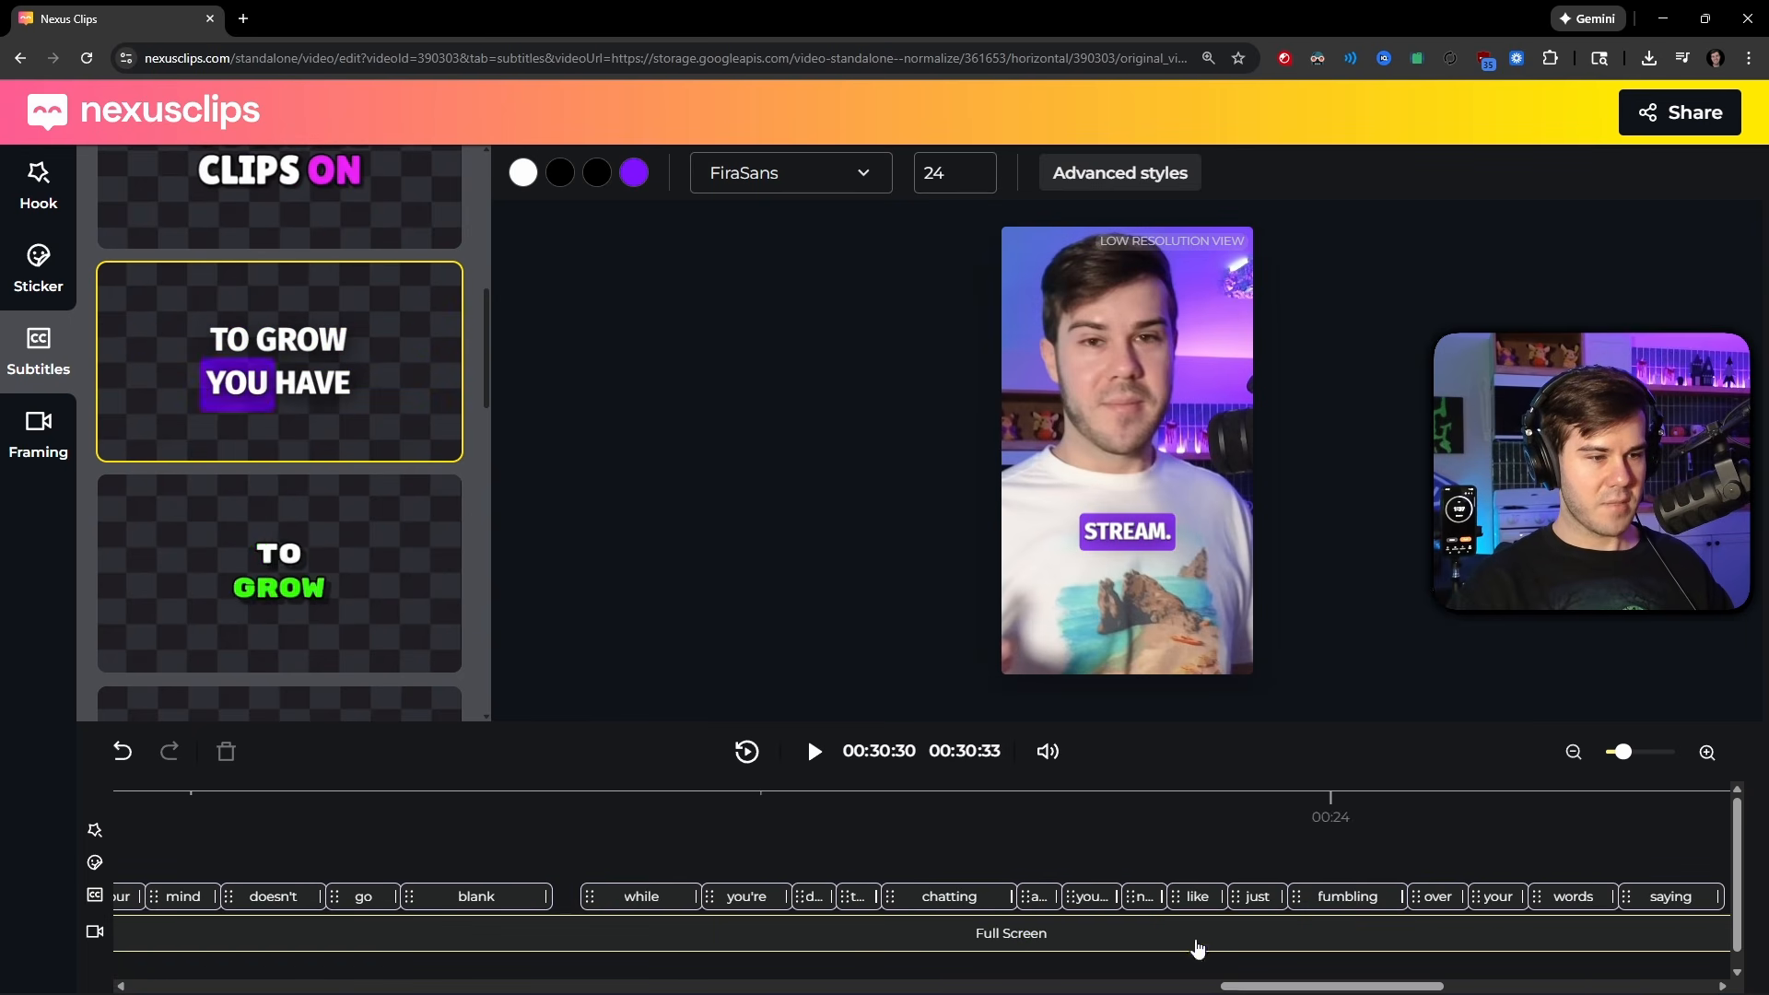
{"action": "left_click", "coordinate": [936, 932]}
{"action": "left_click", "coordinate": [814, 752]}
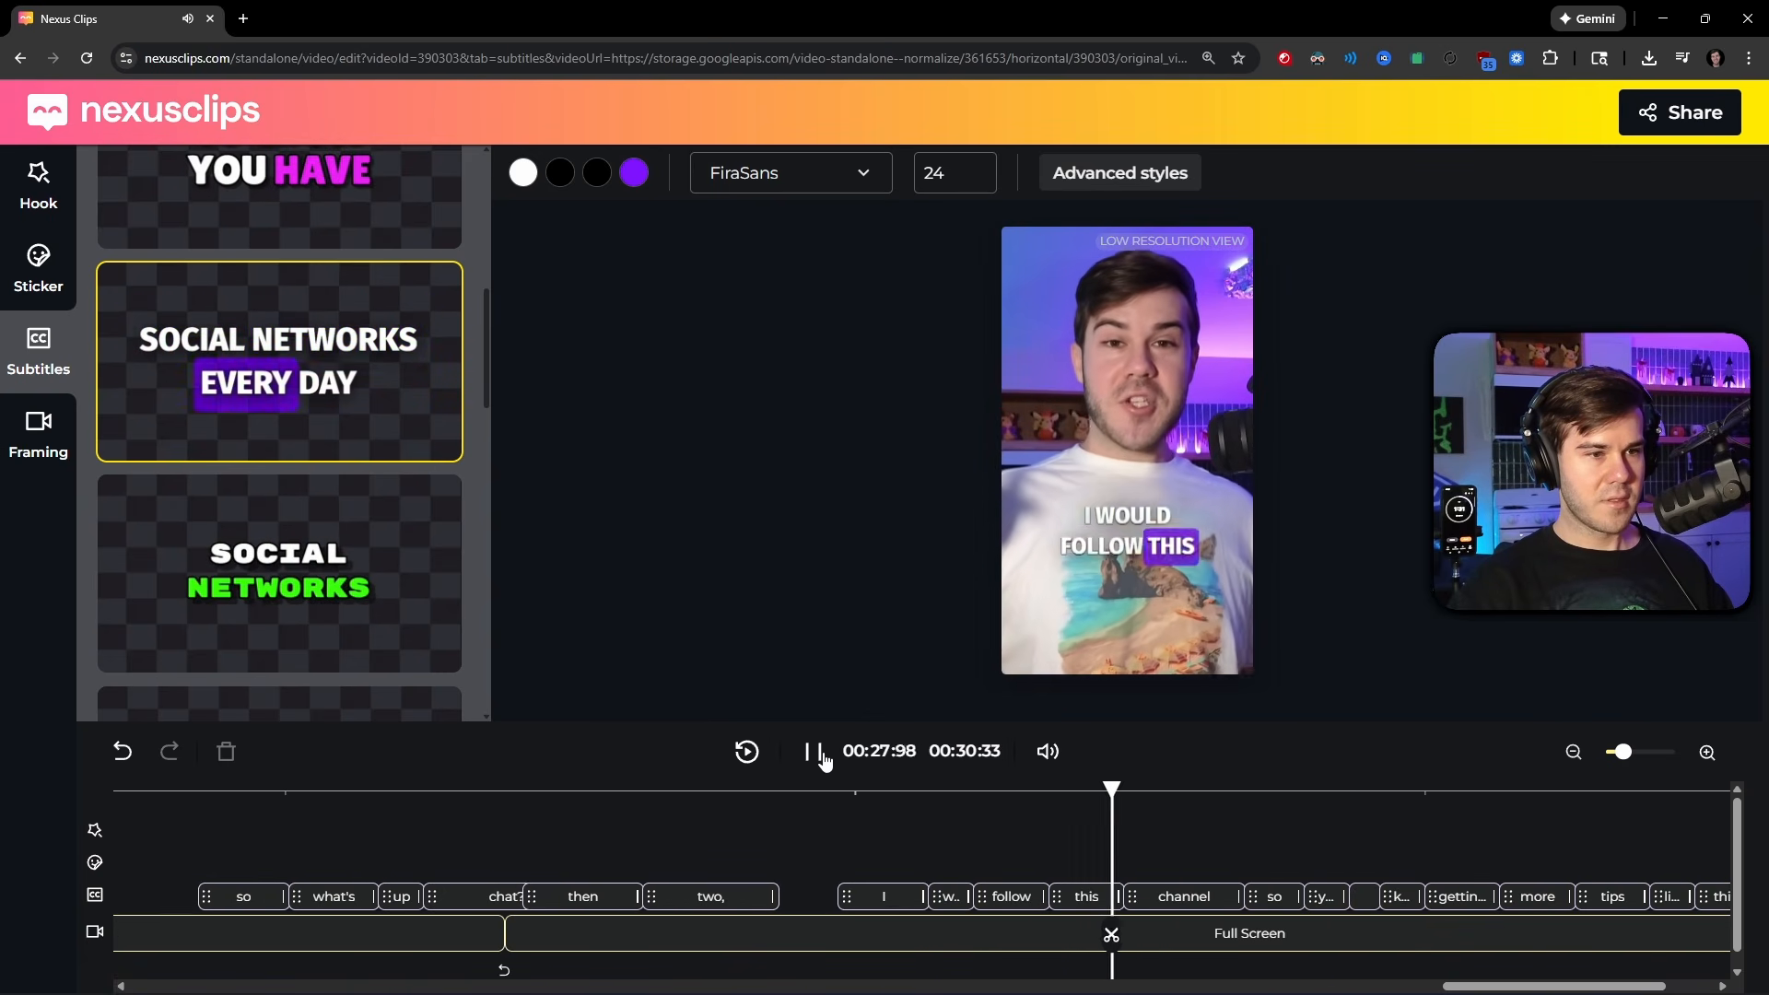
{"action": "left_click", "coordinate": [819, 754]}
{"action": "left_click", "coordinate": [987, 806]}
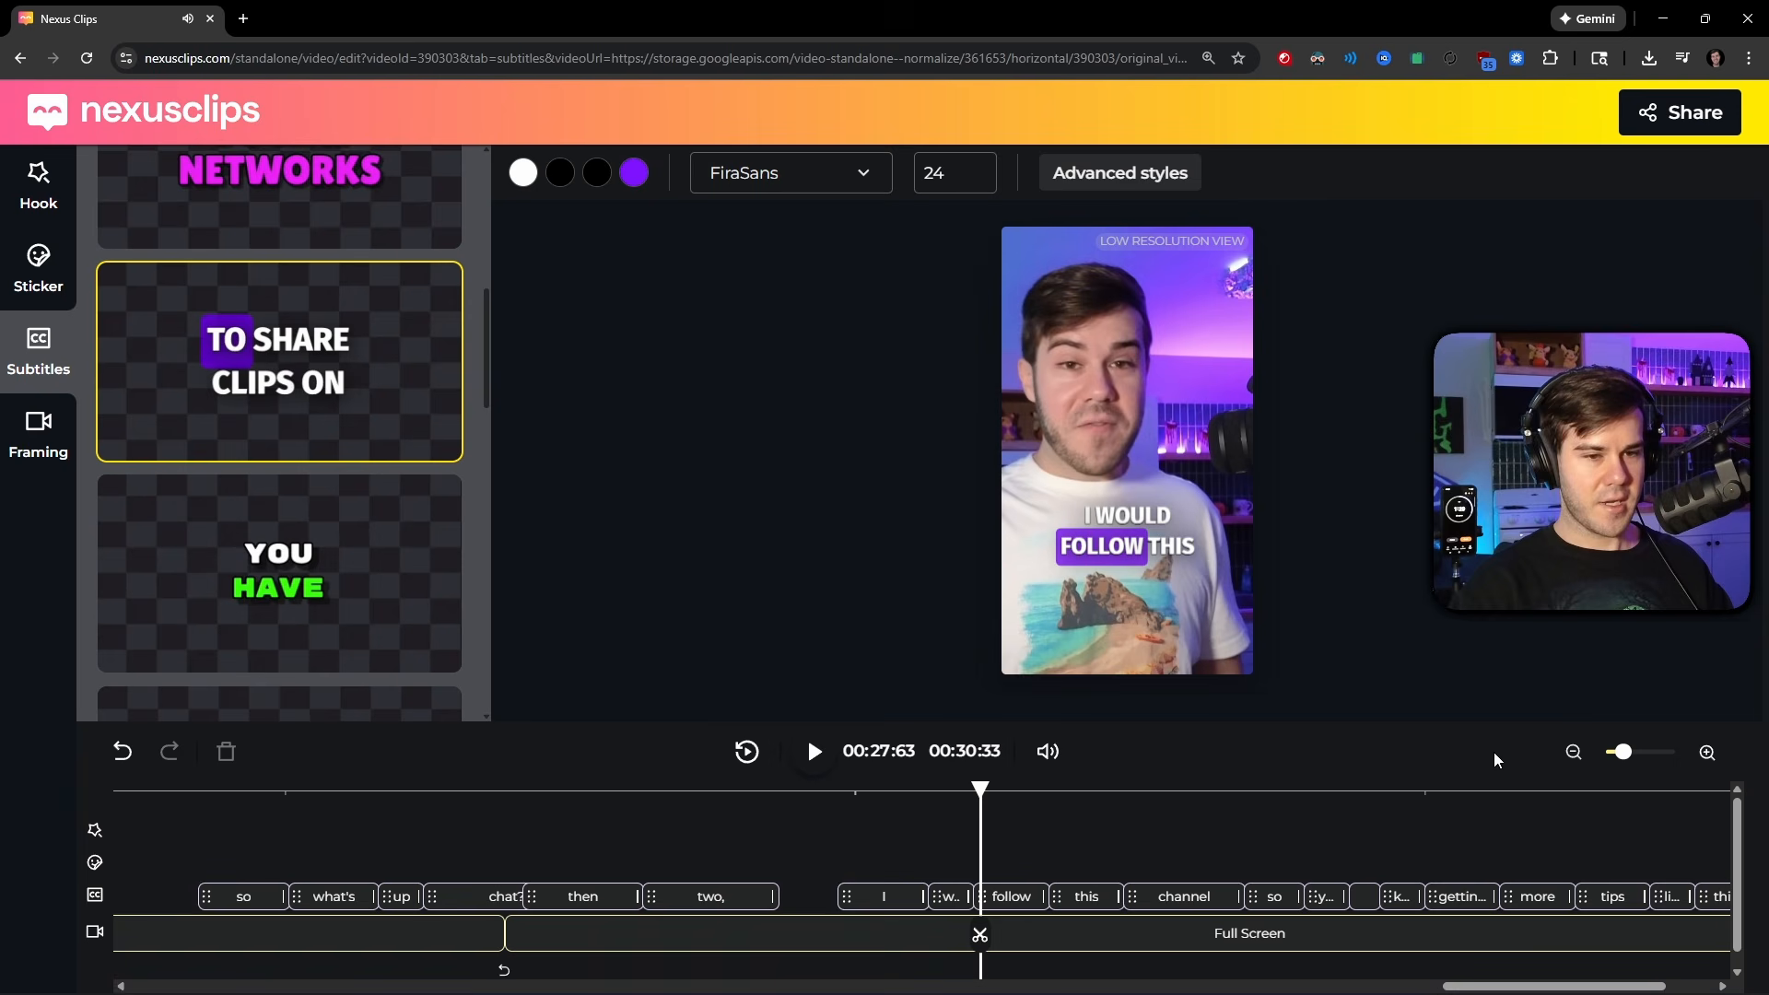
- Apply the purple Twitch style with the light lavender background to the channel-name sticker
{"action": "left_click", "coordinate": [1573, 752]}
{"action": "left_click", "coordinate": [39, 272]}
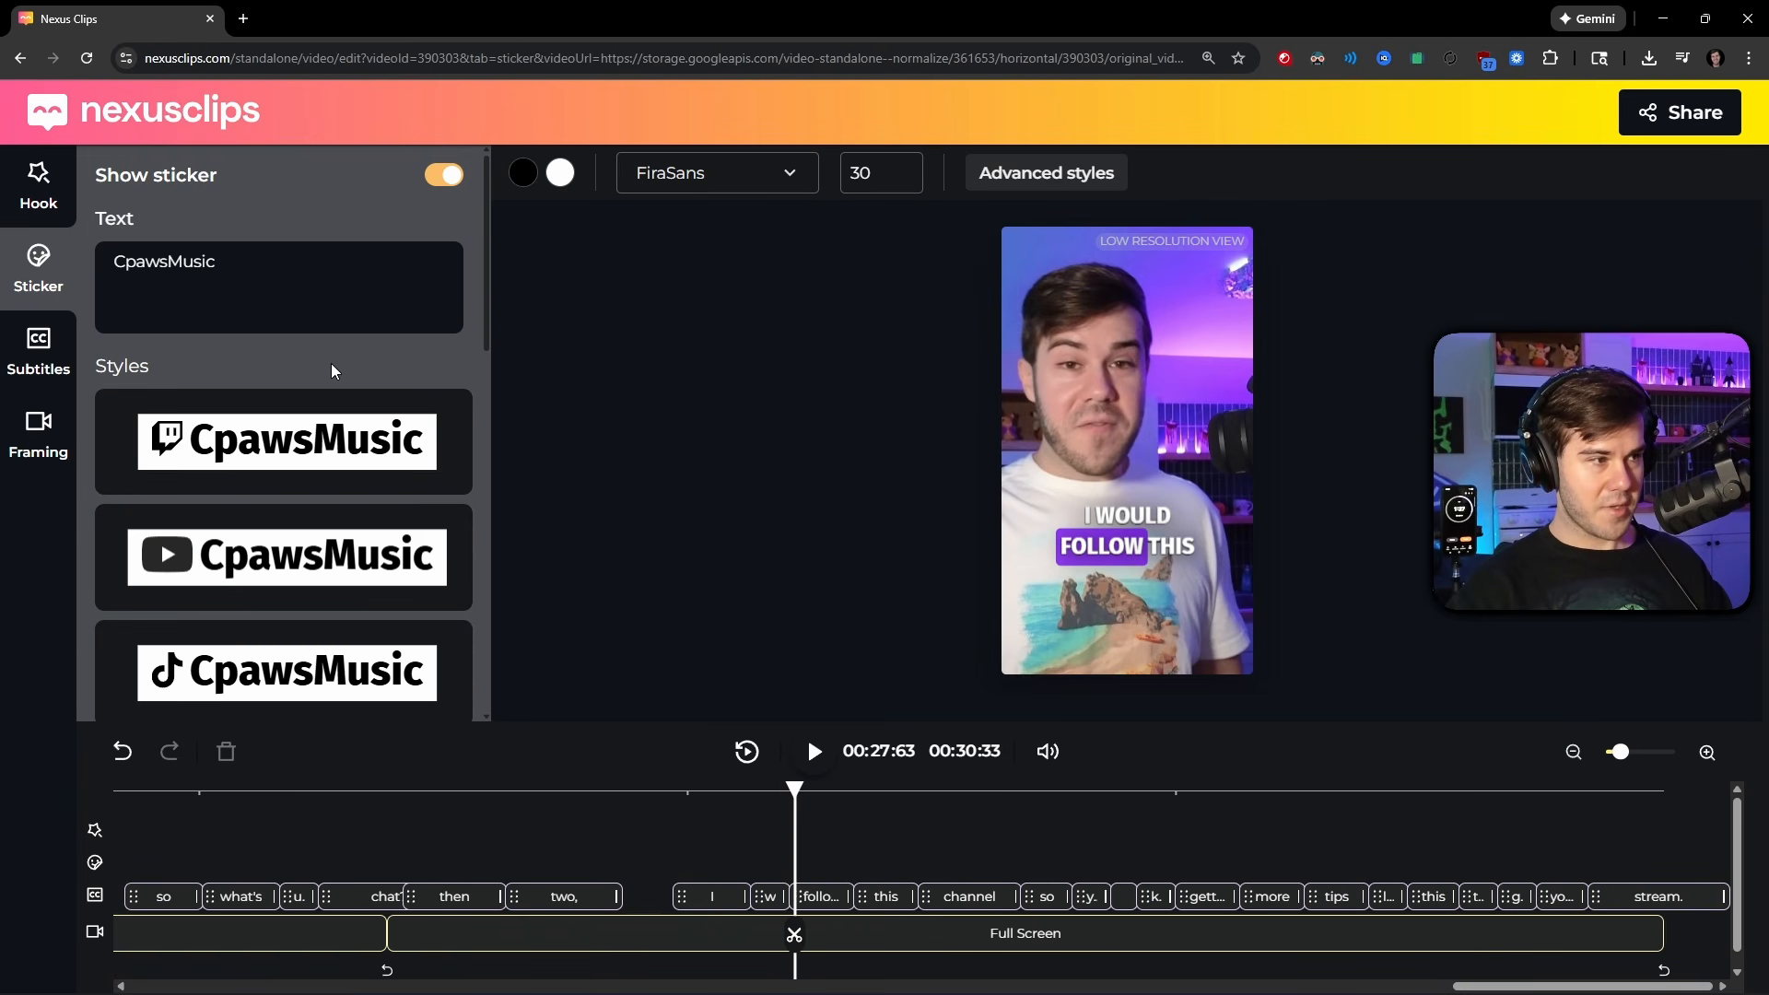
{"action": "scroll", "coordinate": [395, 525], "scroll_direction": "down", "scroll_amount": 5}
{"action": "left_click", "coordinate": [316, 268]}
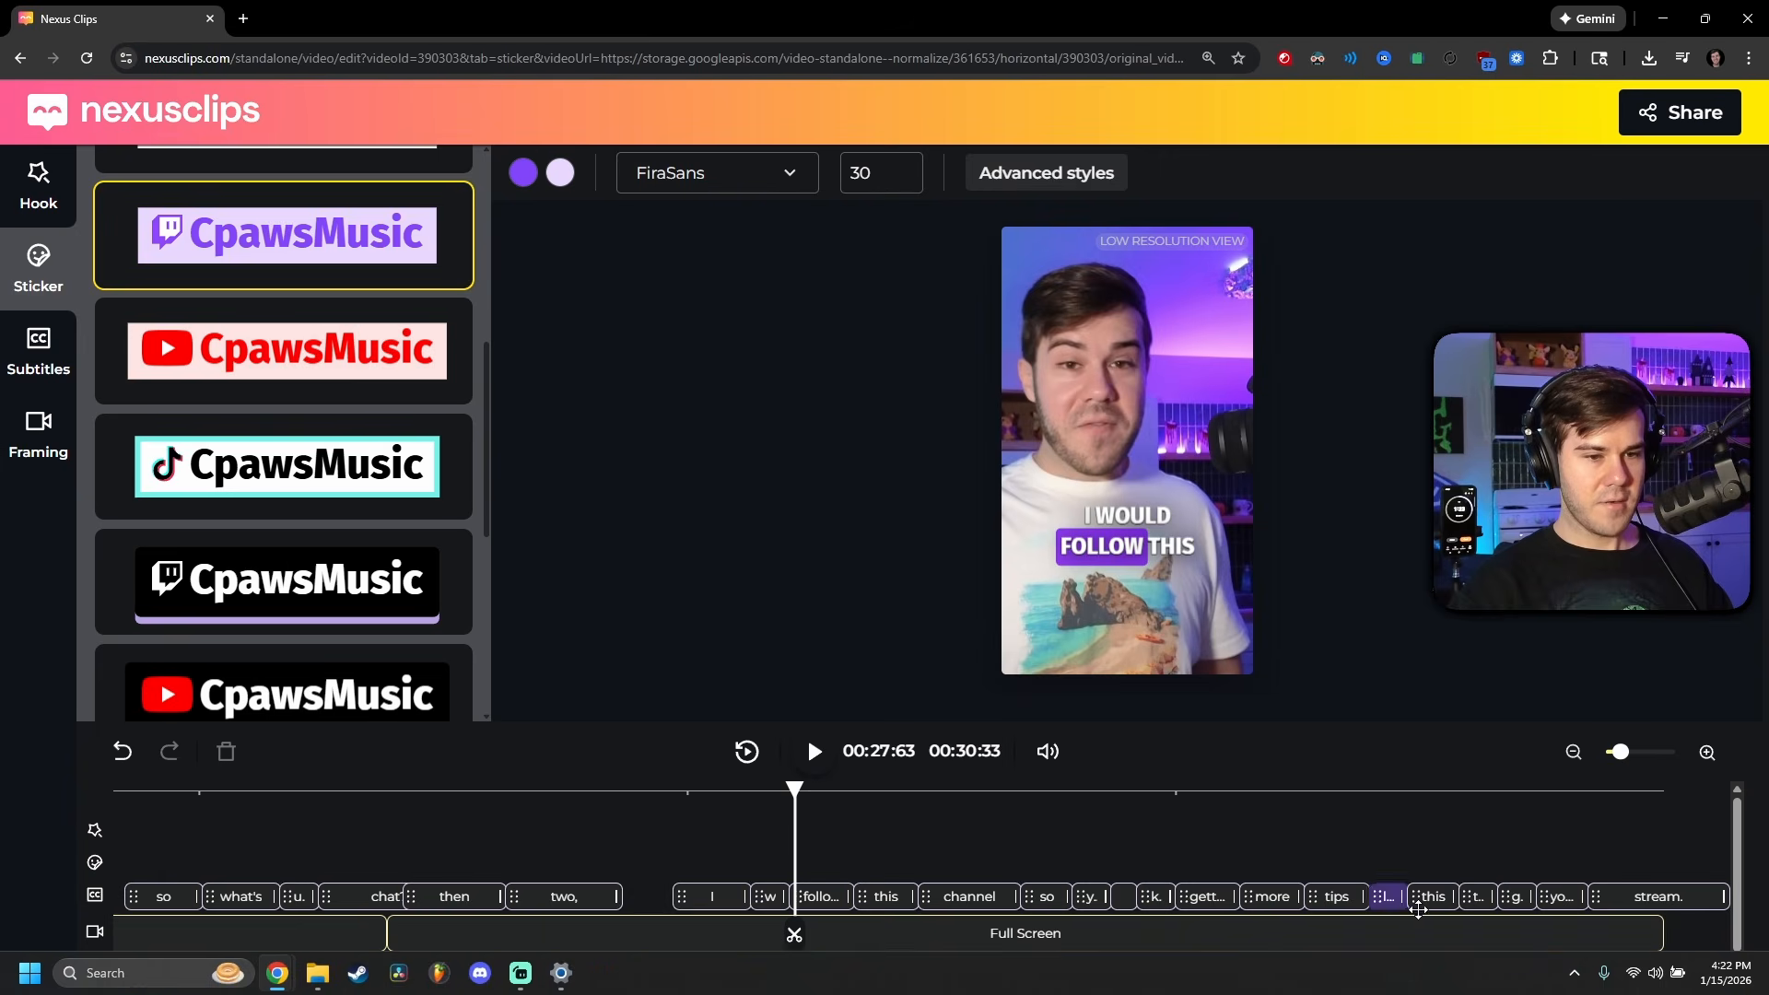
- Move the channel-name sticker along the timeline so it starts at 00:27:63 and ends with the video
{"action": "left_click_drag", "start_coordinate": [1467, 985], "coordinate": [1402, 986]}
{"action": "scroll", "coordinate": [398, 965], "scroll_direction": "left", "scroll_amount": 5}
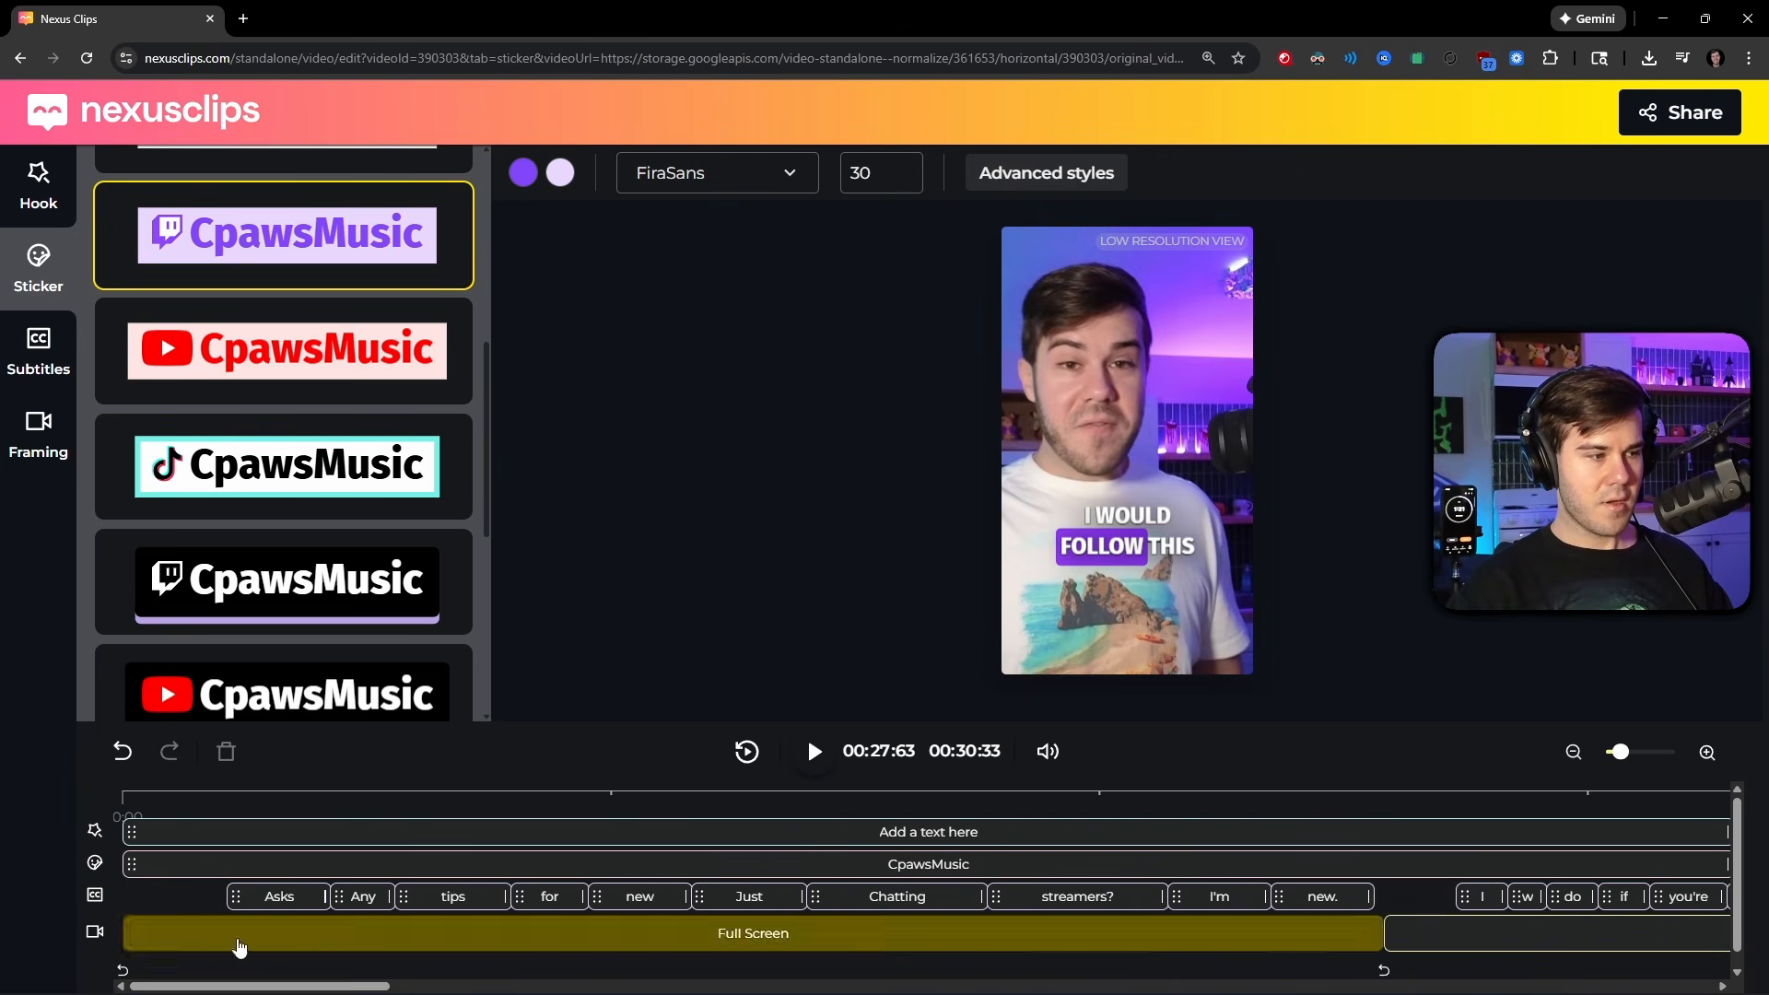
{"action": "left_click_drag", "start_coordinate": [1621, 754], "coordinate": [1607, 753]}
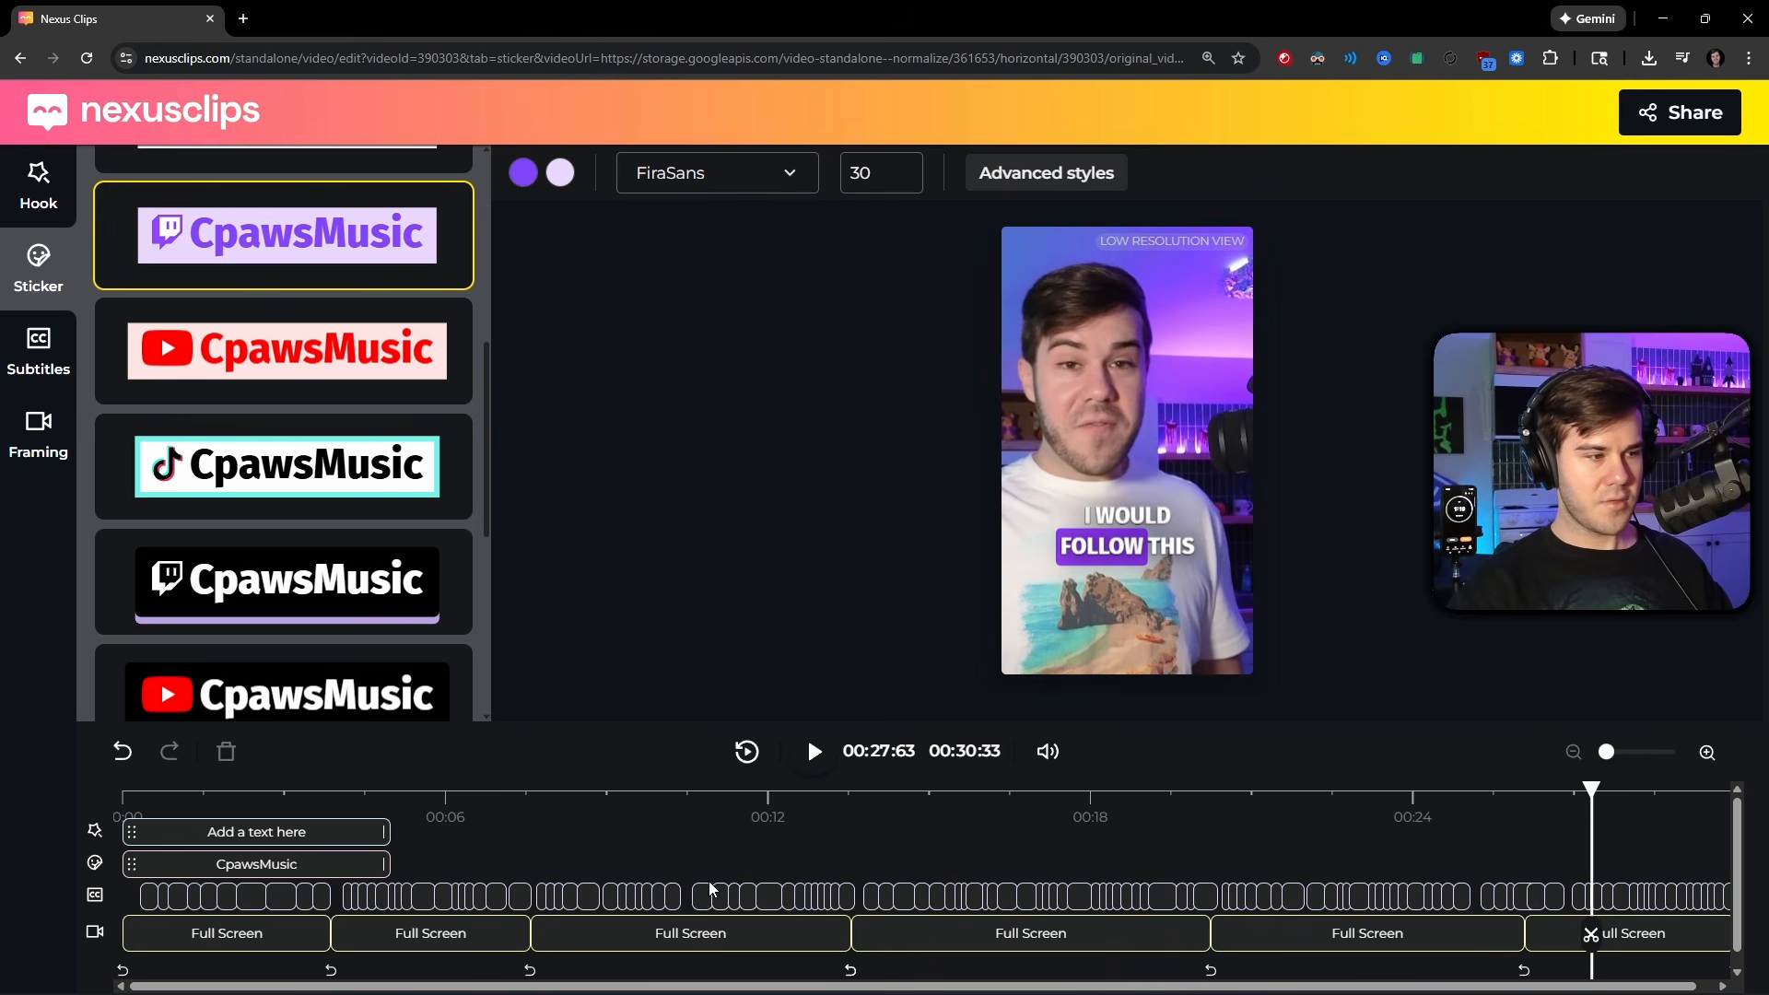
{"action": "left_click_drag", "start_coordinate": [203, 863], "coordinate": [1466, 867]}
{"action": "left_click_drag", "start_coordinate": [1641, 867], "coordinate": [1737, 872]}
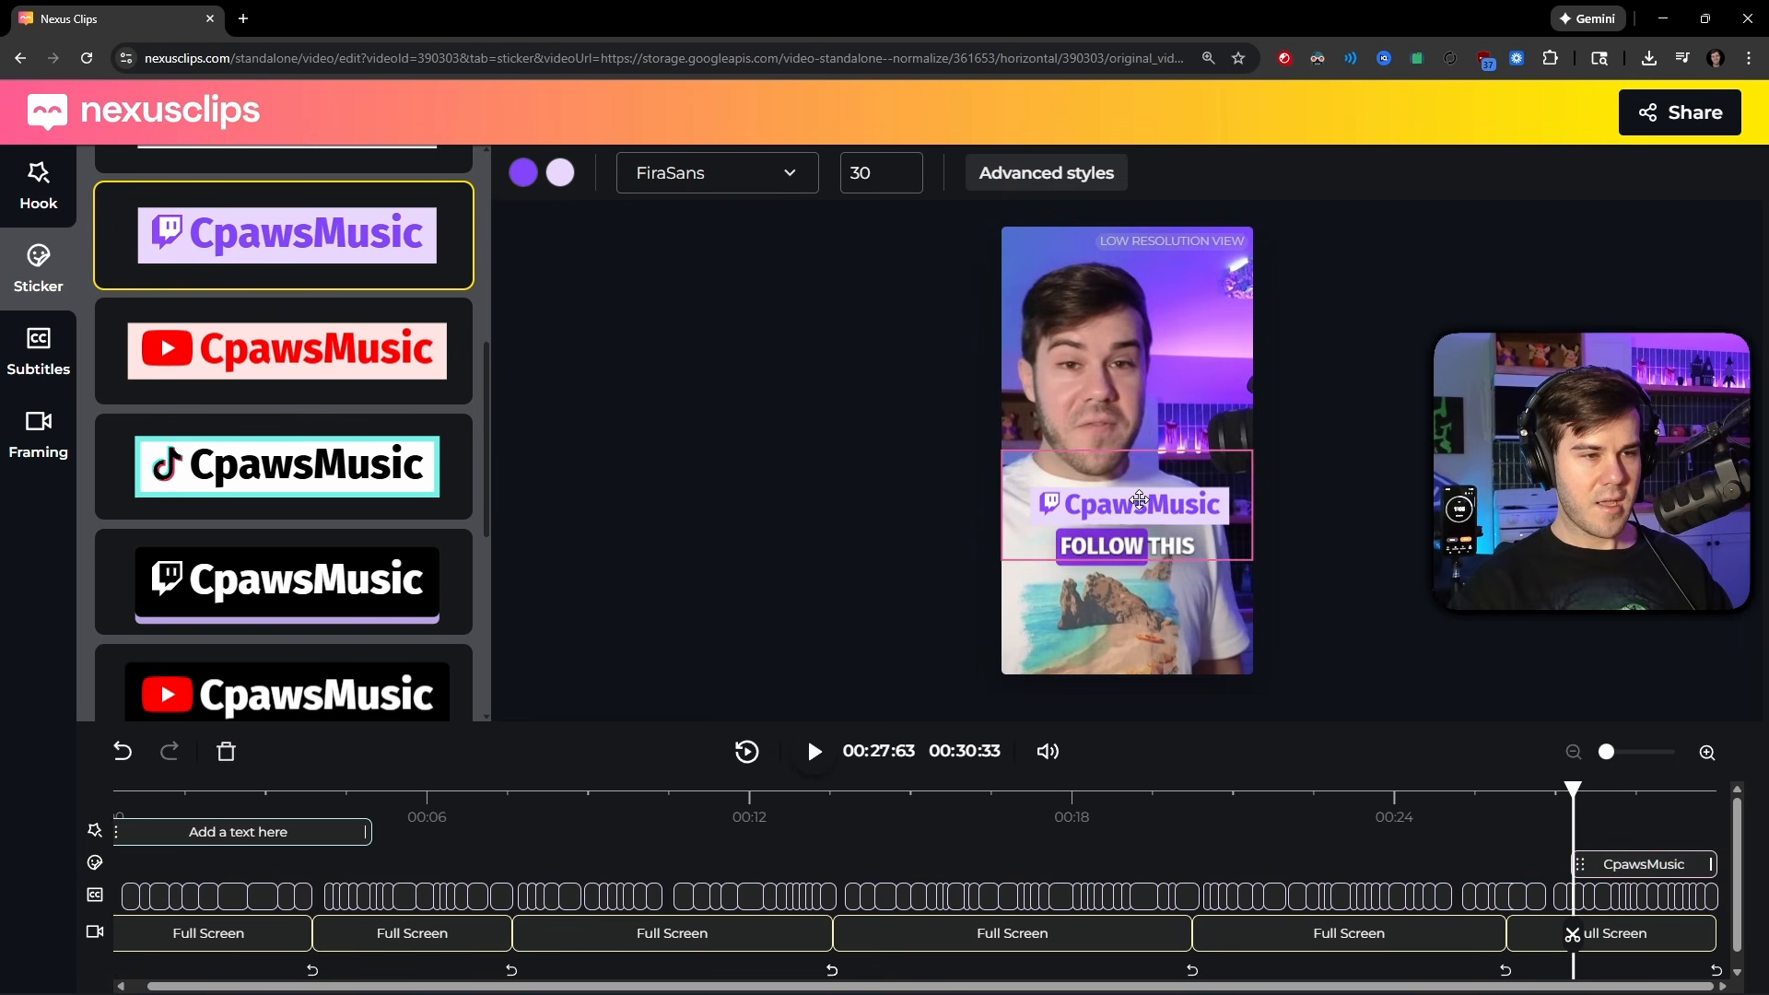
- Place the sticker below the subtitles in the lower part of the frame, and raise the subtitles slightly
{"action": "left_click_drag", "start_coordinate": [1151, 505], "coordinate": [1143, 605]}
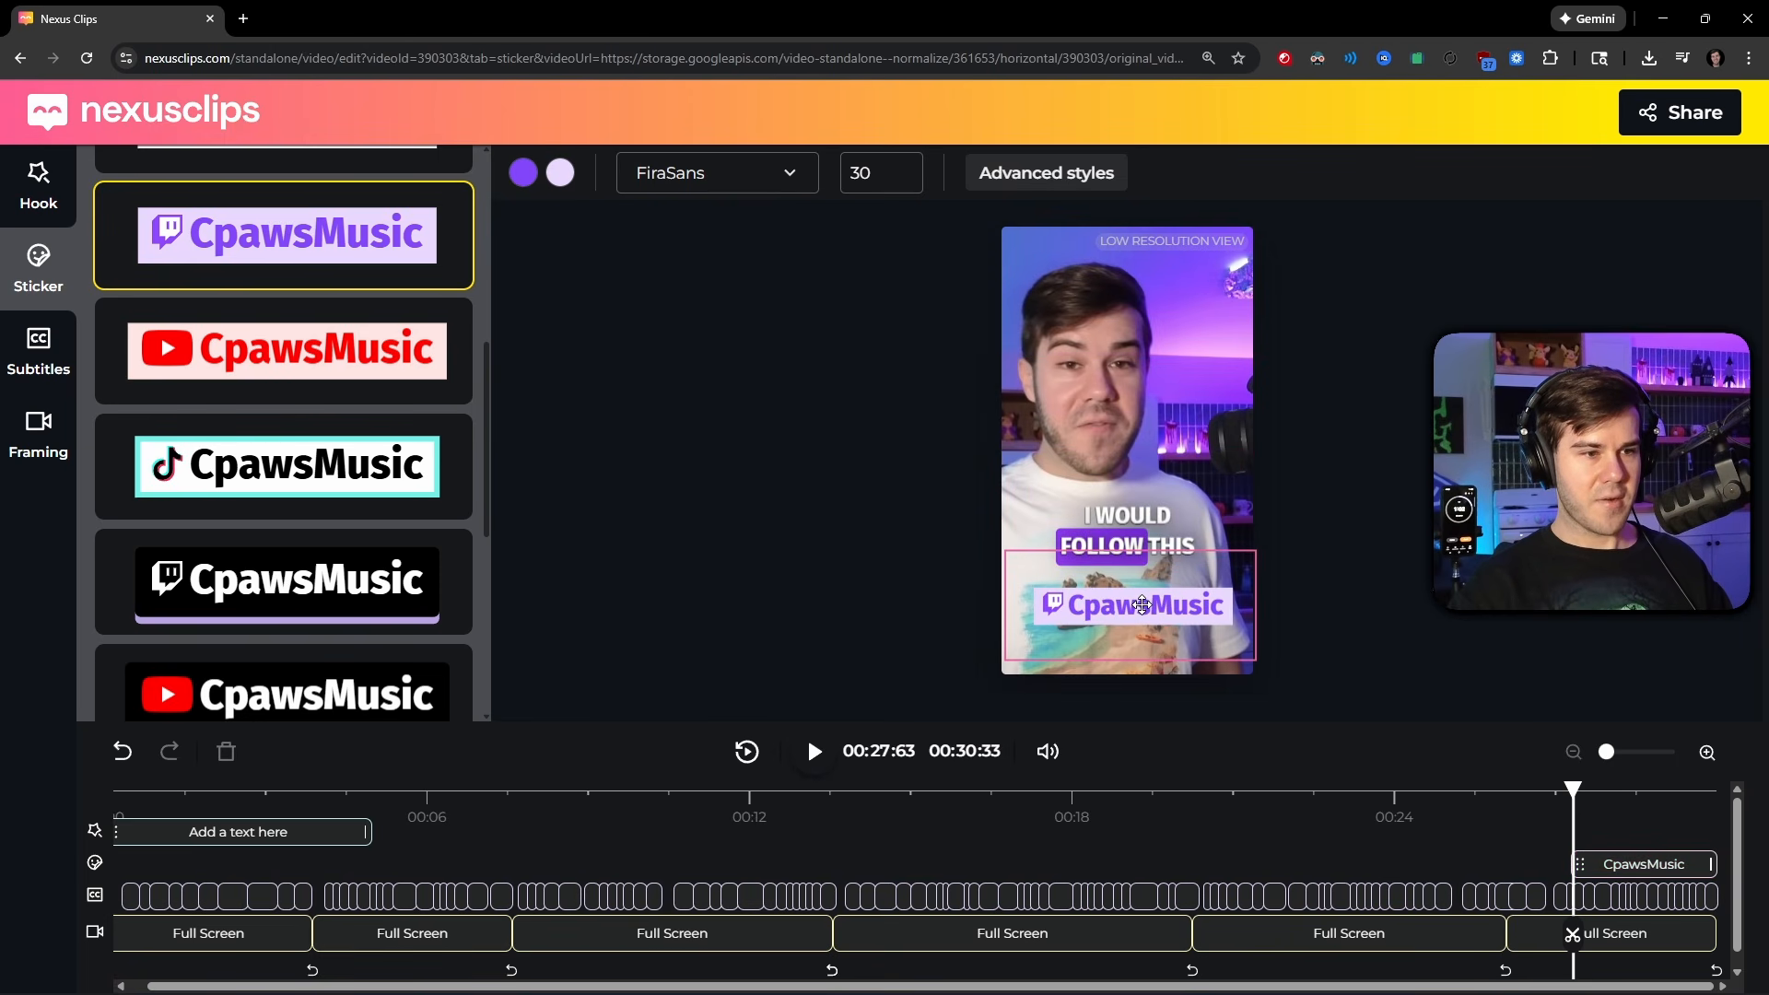
{"action": "left_click", "coordinate": [1148, 492]}
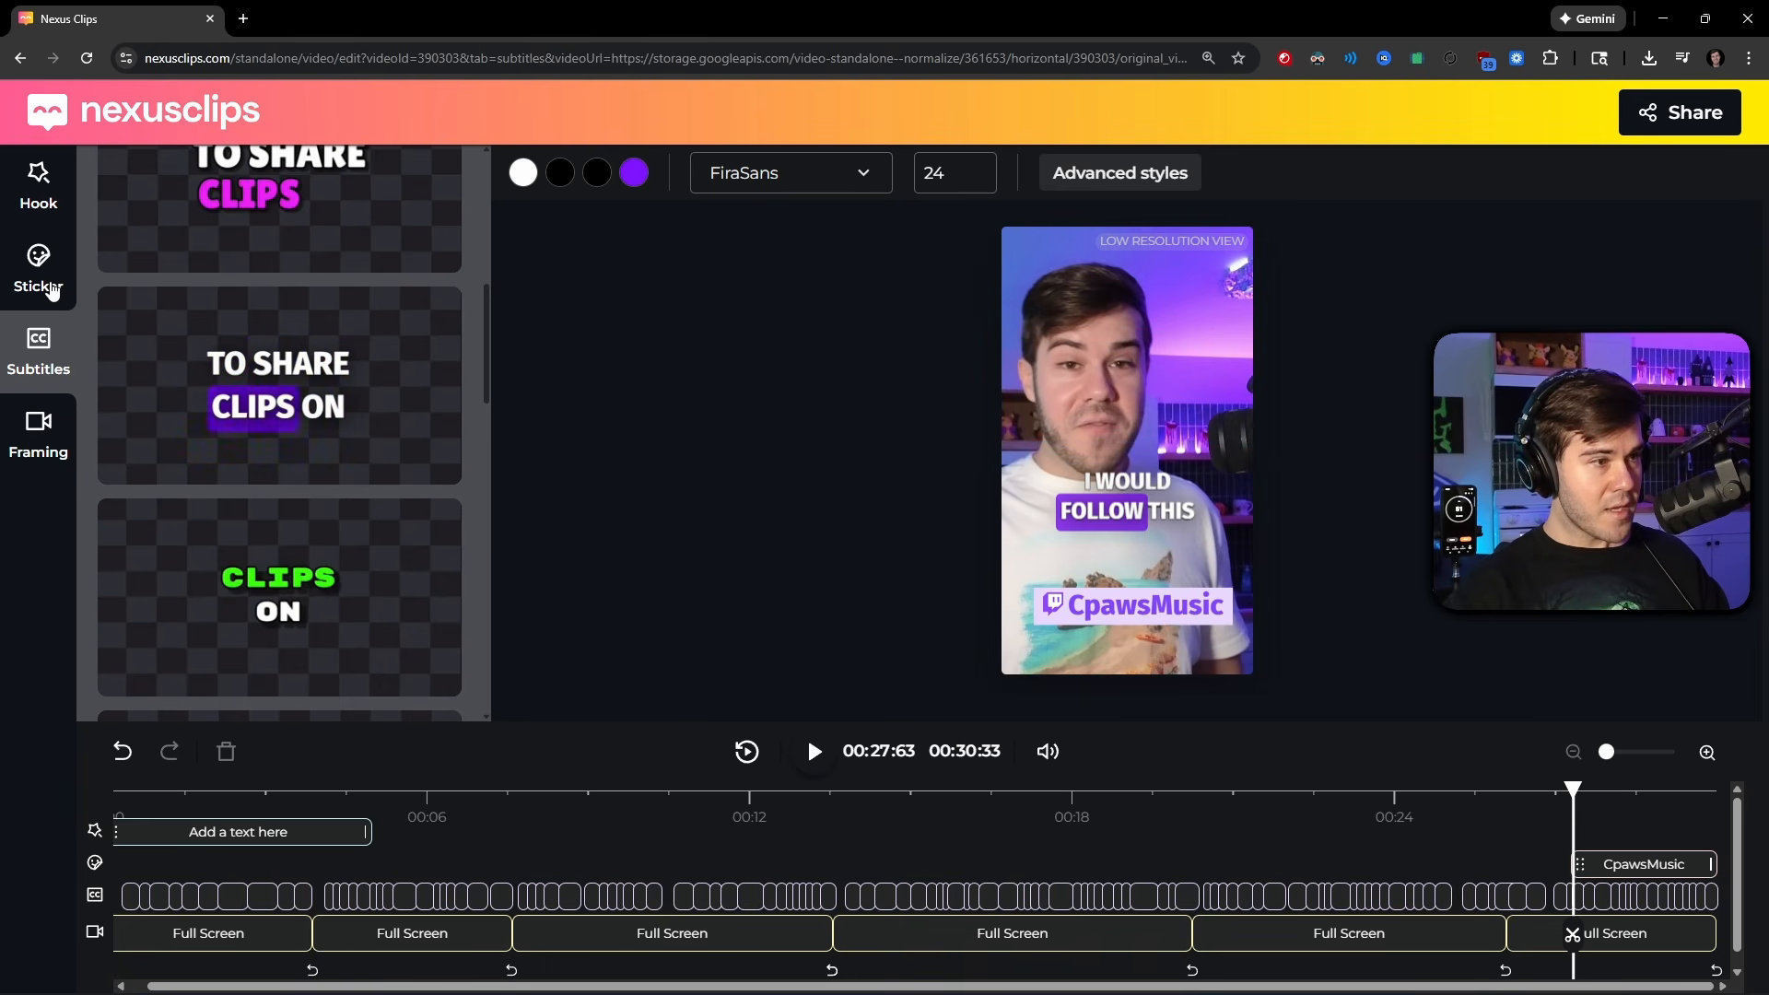
- Open the hook settings and play the clip's opening to preview the placeholder hook, pausing at 00:03:91
{"action": "left_click", "coordinate": [38, 191]}
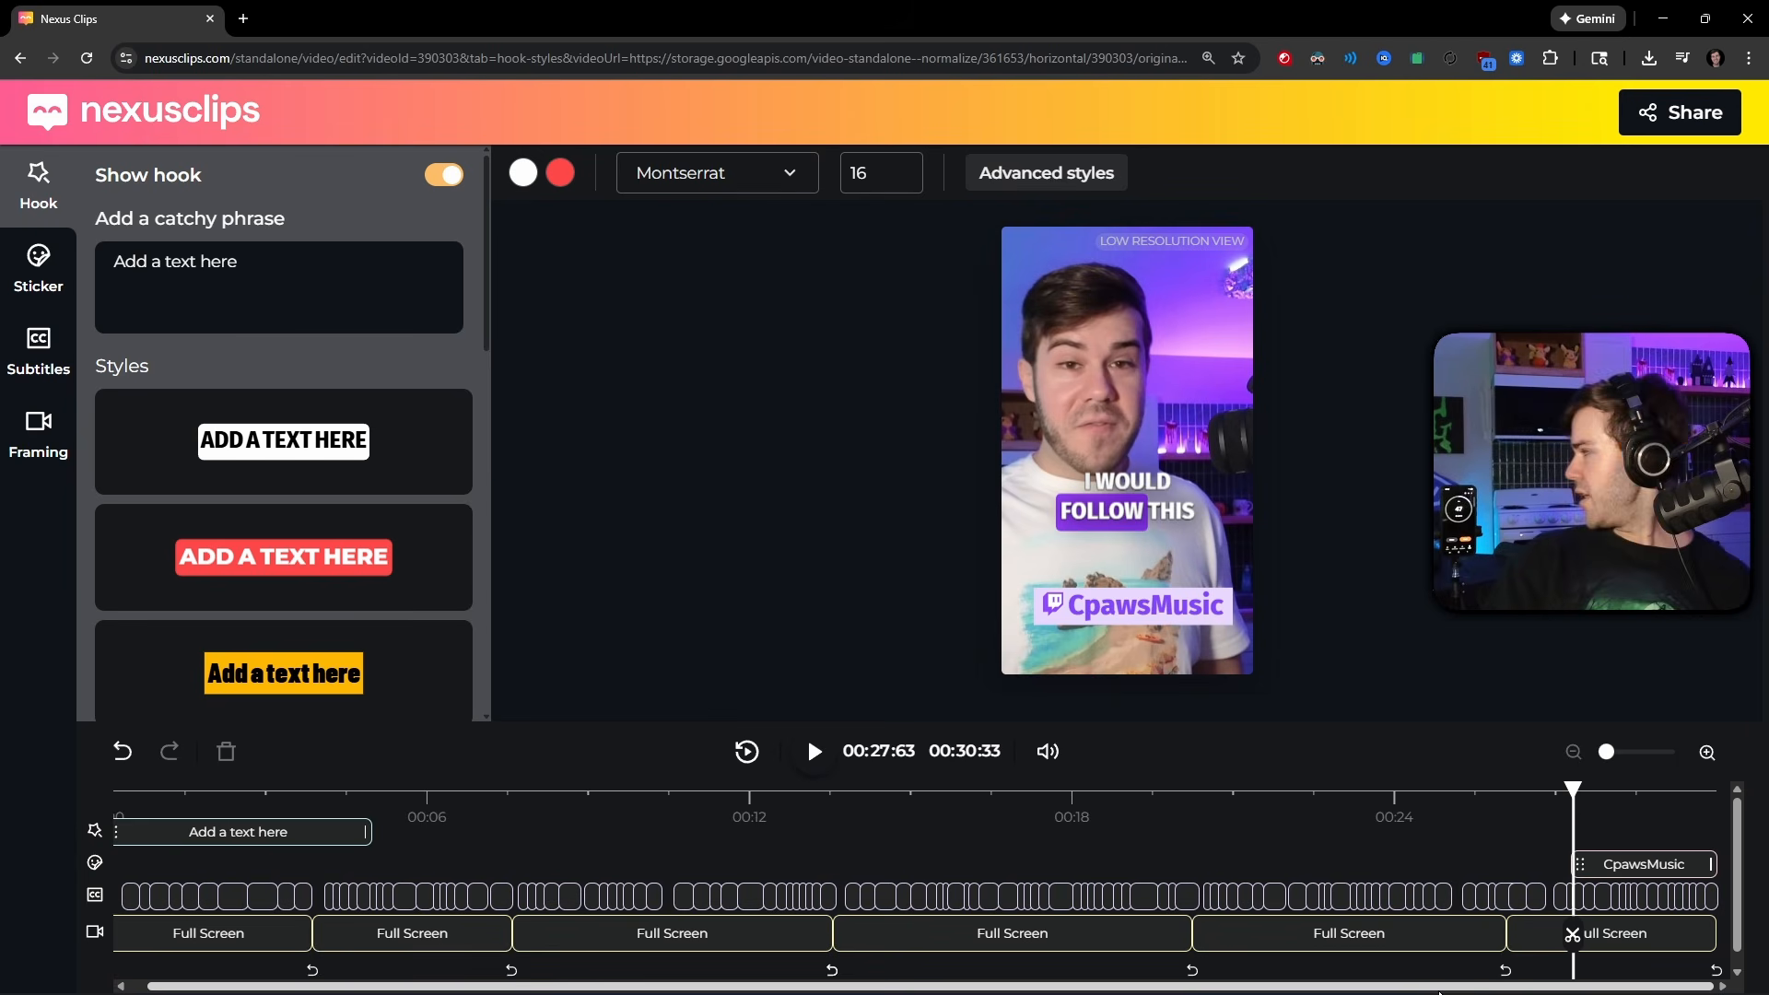
{"action": "scroll", "coordinate": [1440, 991], "scroll_direction": "left", "scroll_amount": 1}
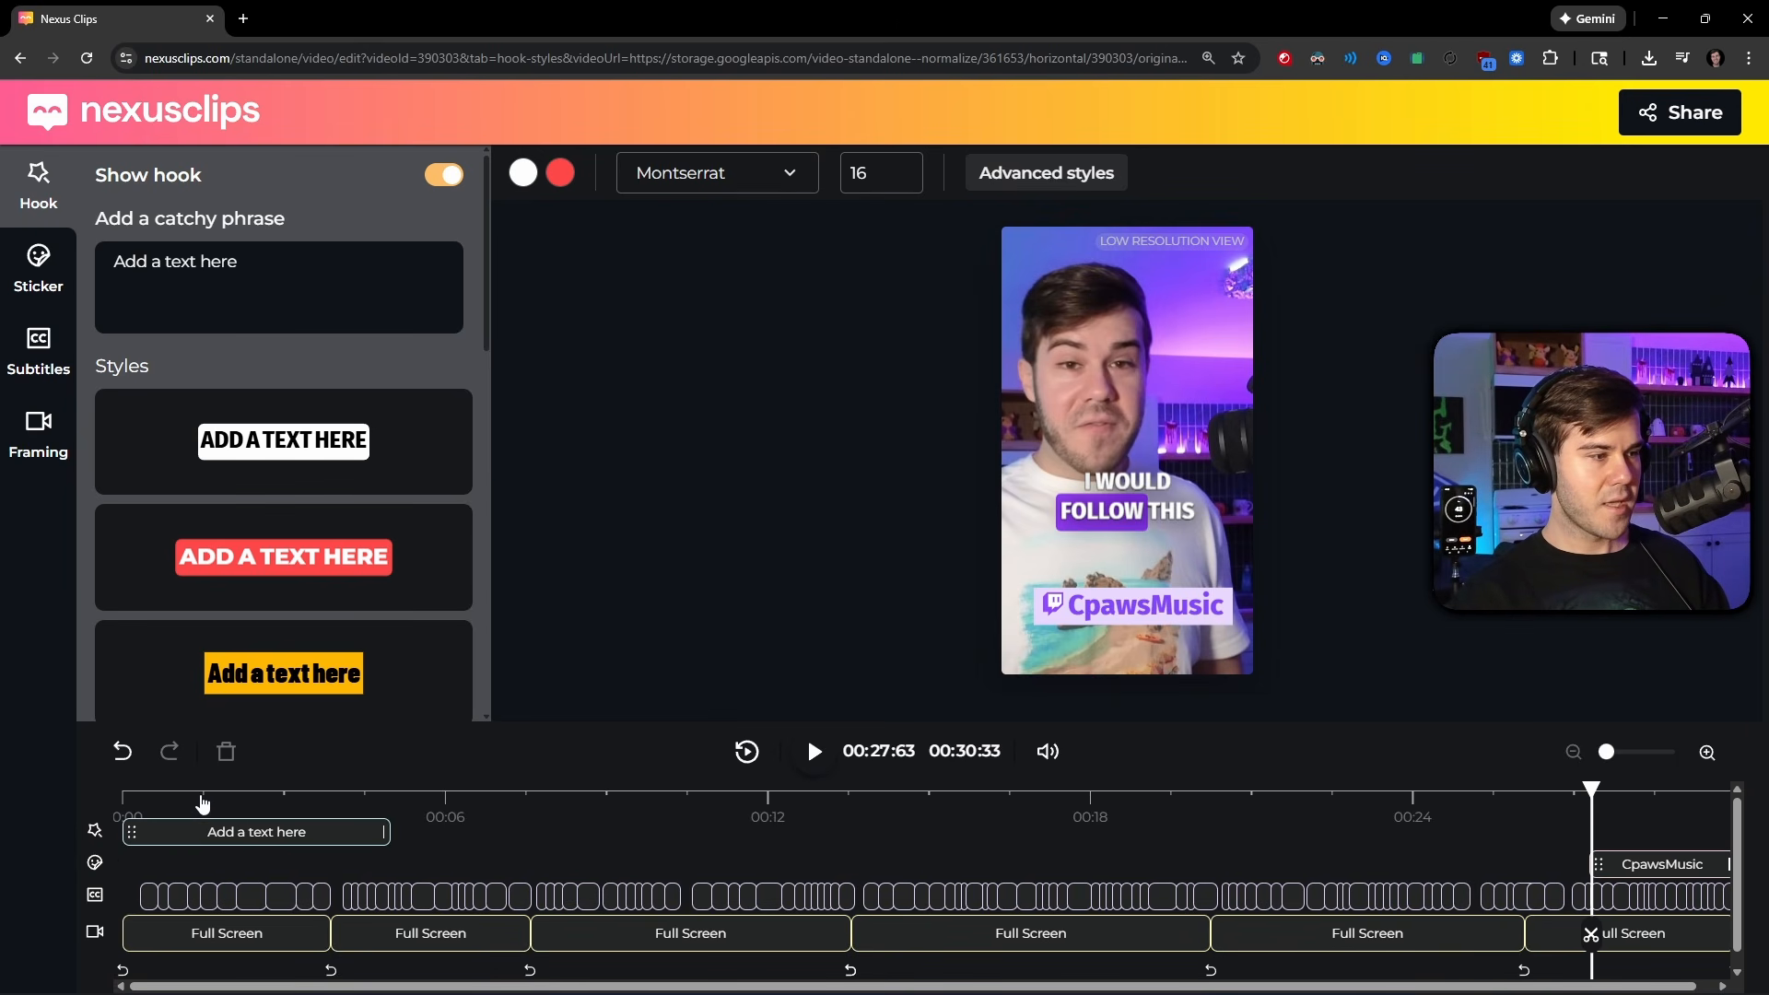
{"action": "left_click_drag", "start_coordinate": [565, 819], "coordinate": [147, 819]}
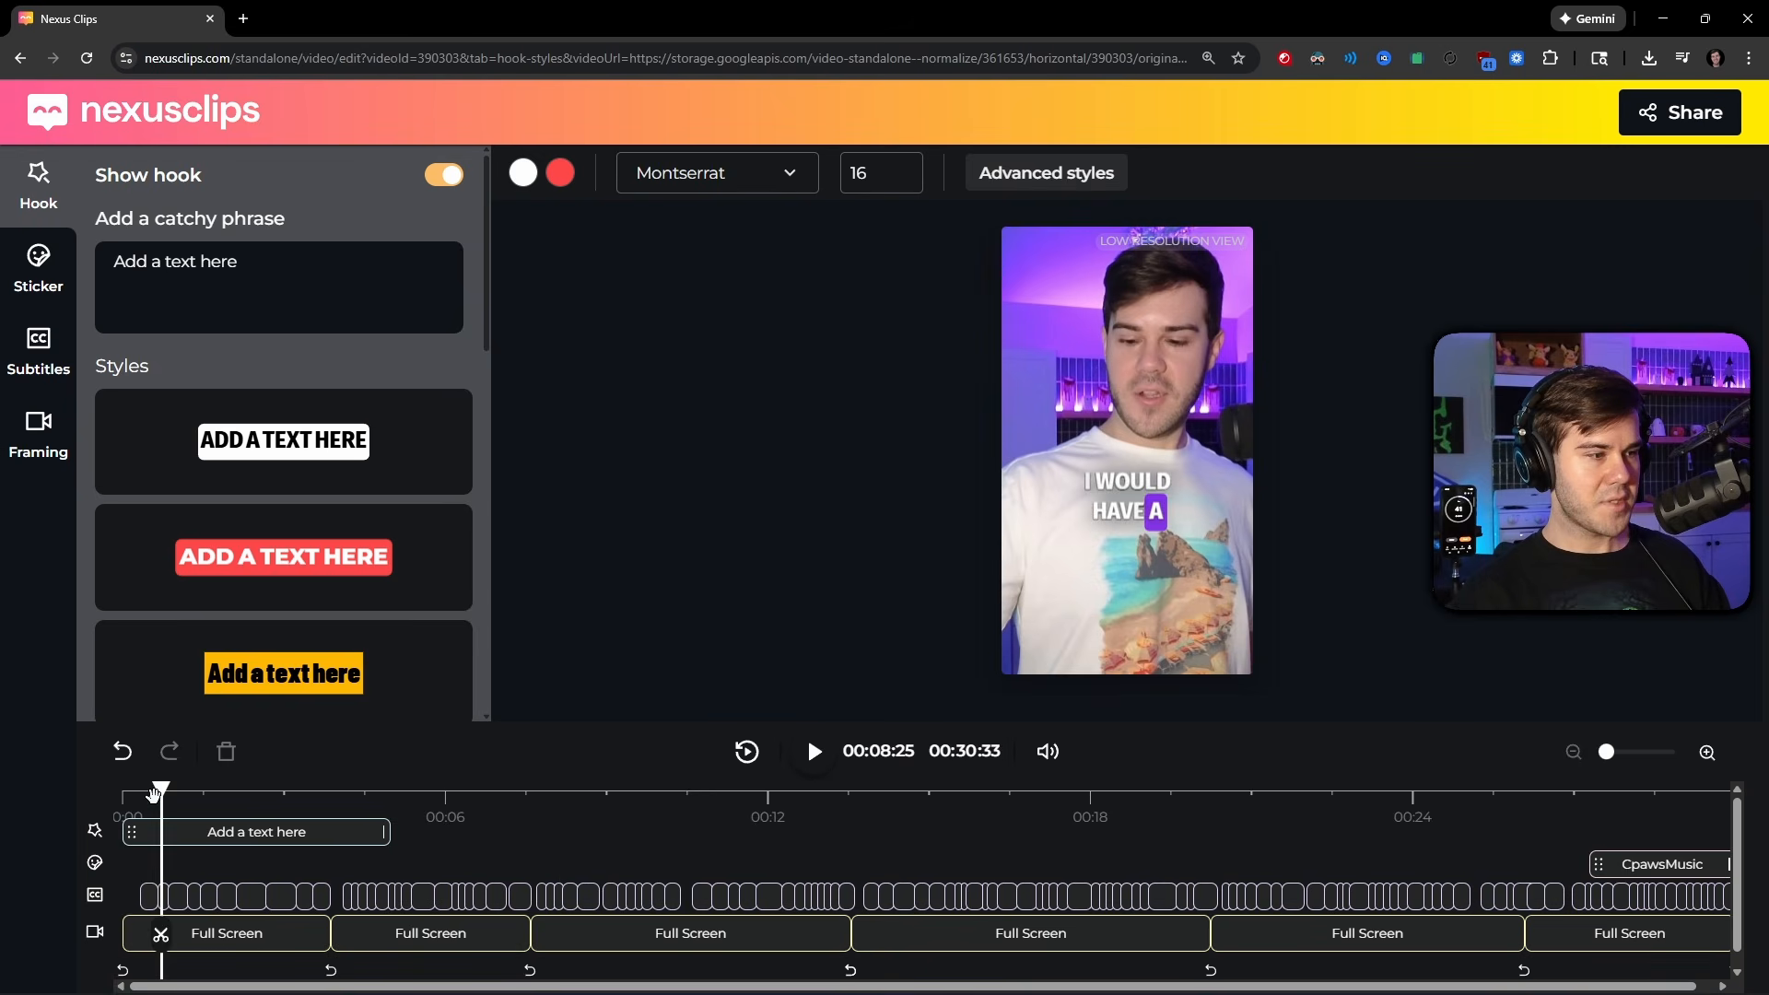
{"action": "left_click", "coordinate": [816, 753]}
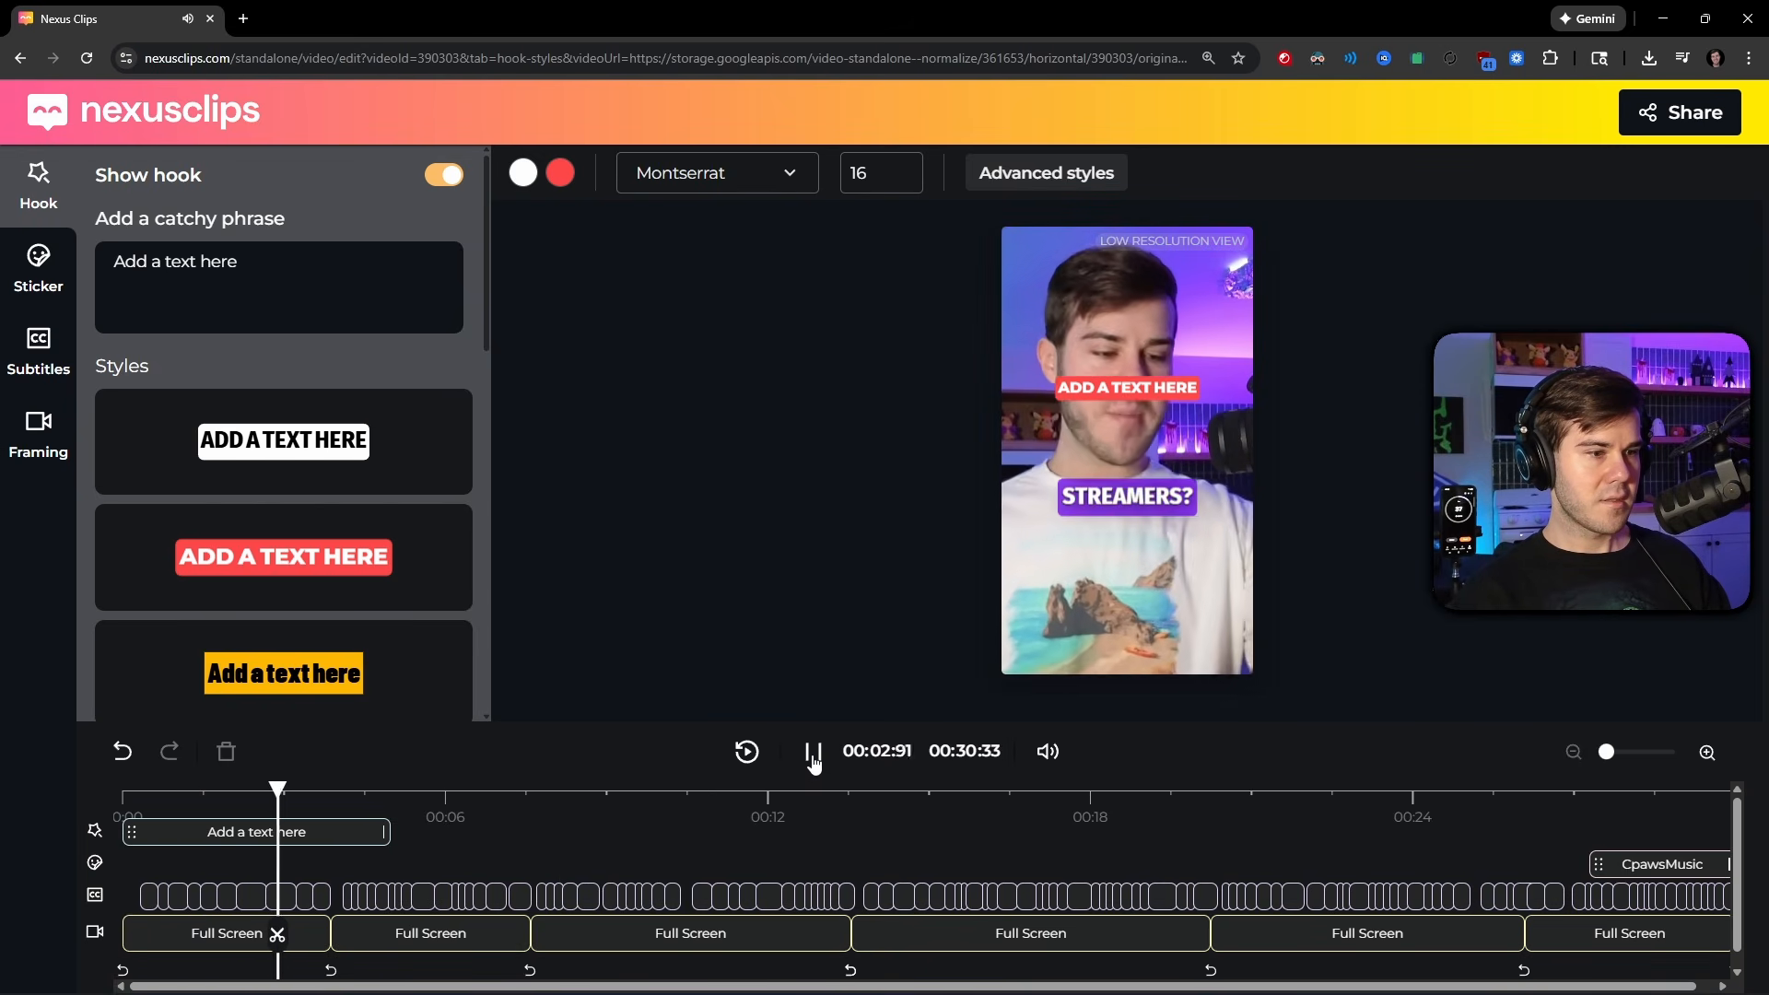
{"action": "left_click", "coordinate": [813, 754]}
- Replace the placeholder hook phrase with "New Streamers Listen Up!" on a single line
{"action": "left_click_drag", "start_coordinate": [292, 296], "coordinate": [31, 270]}
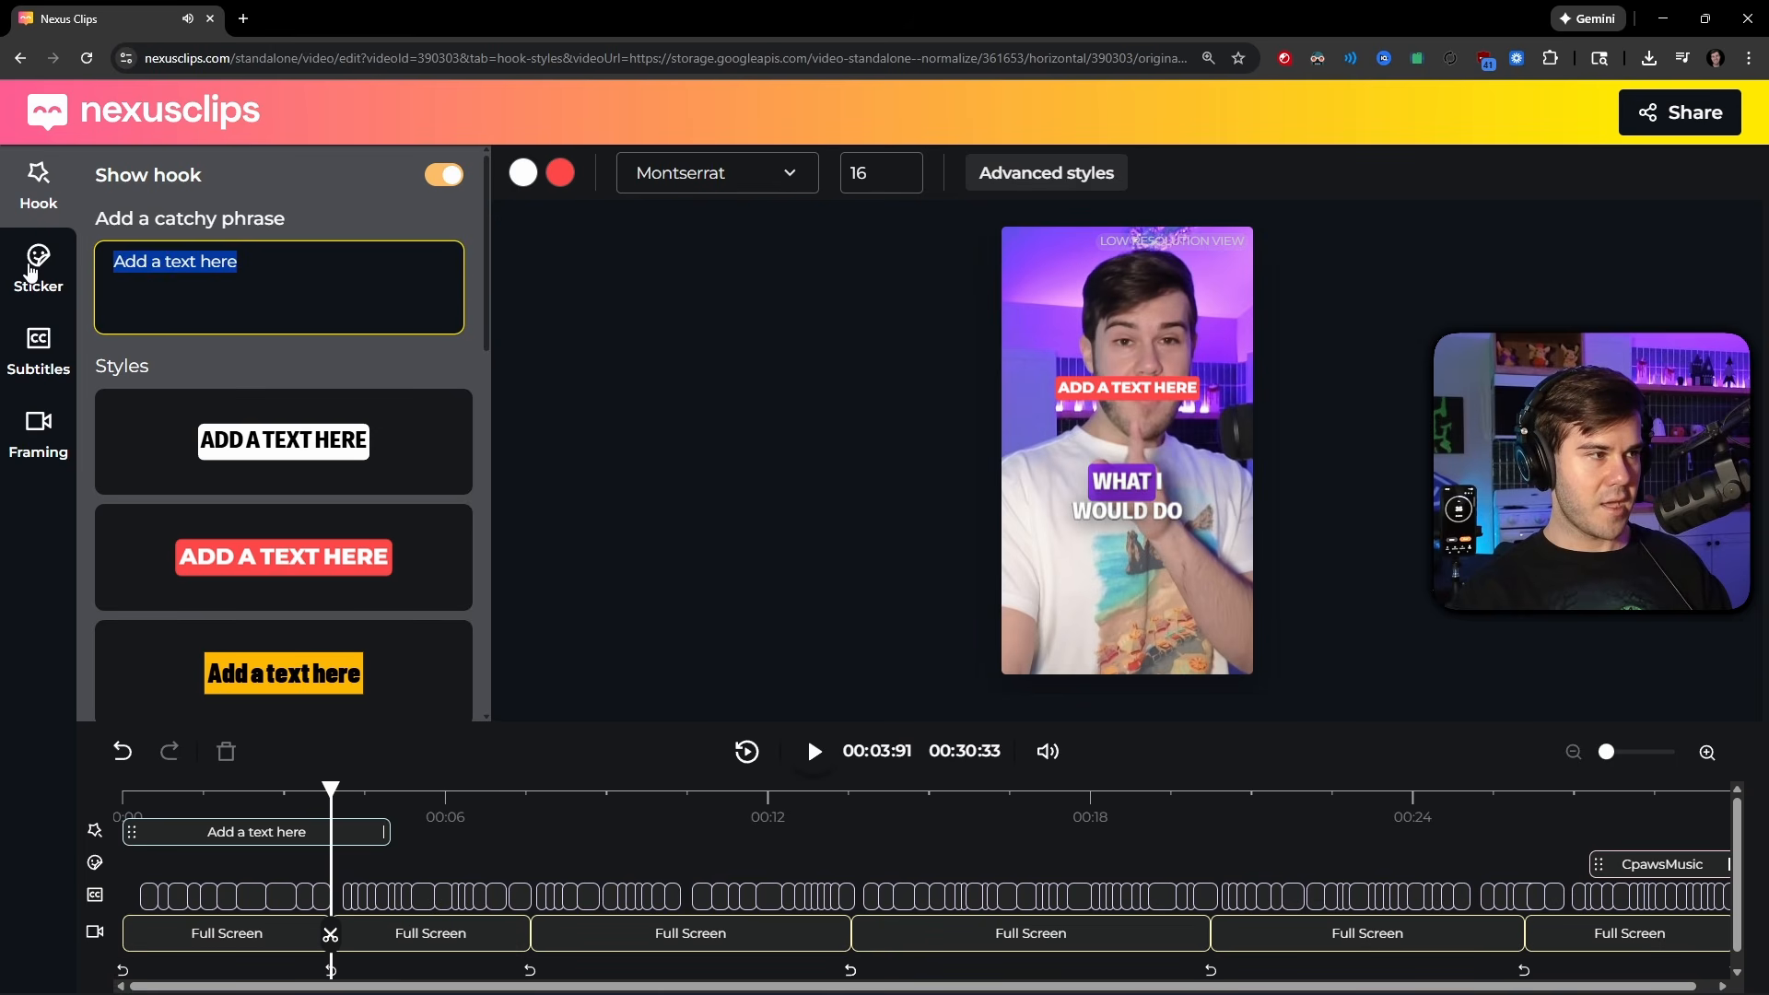
{"action": "type", "text": "New "}
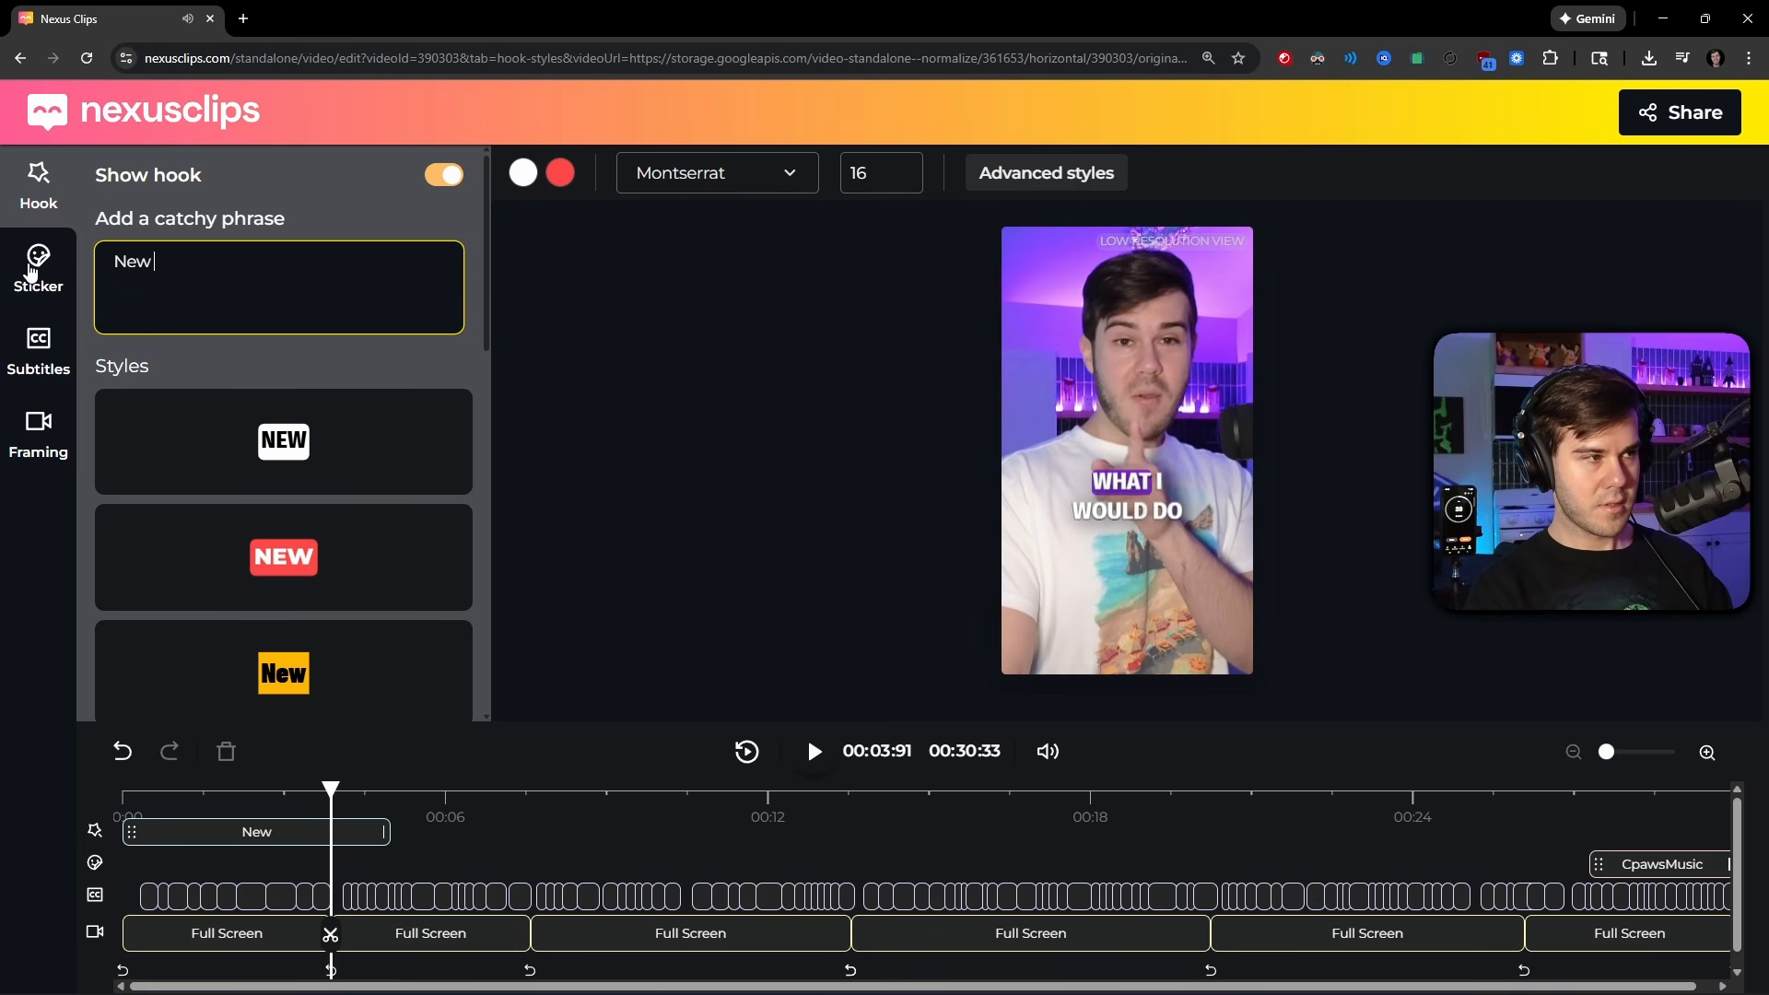
{"action": "type", "text": "Streamers "}
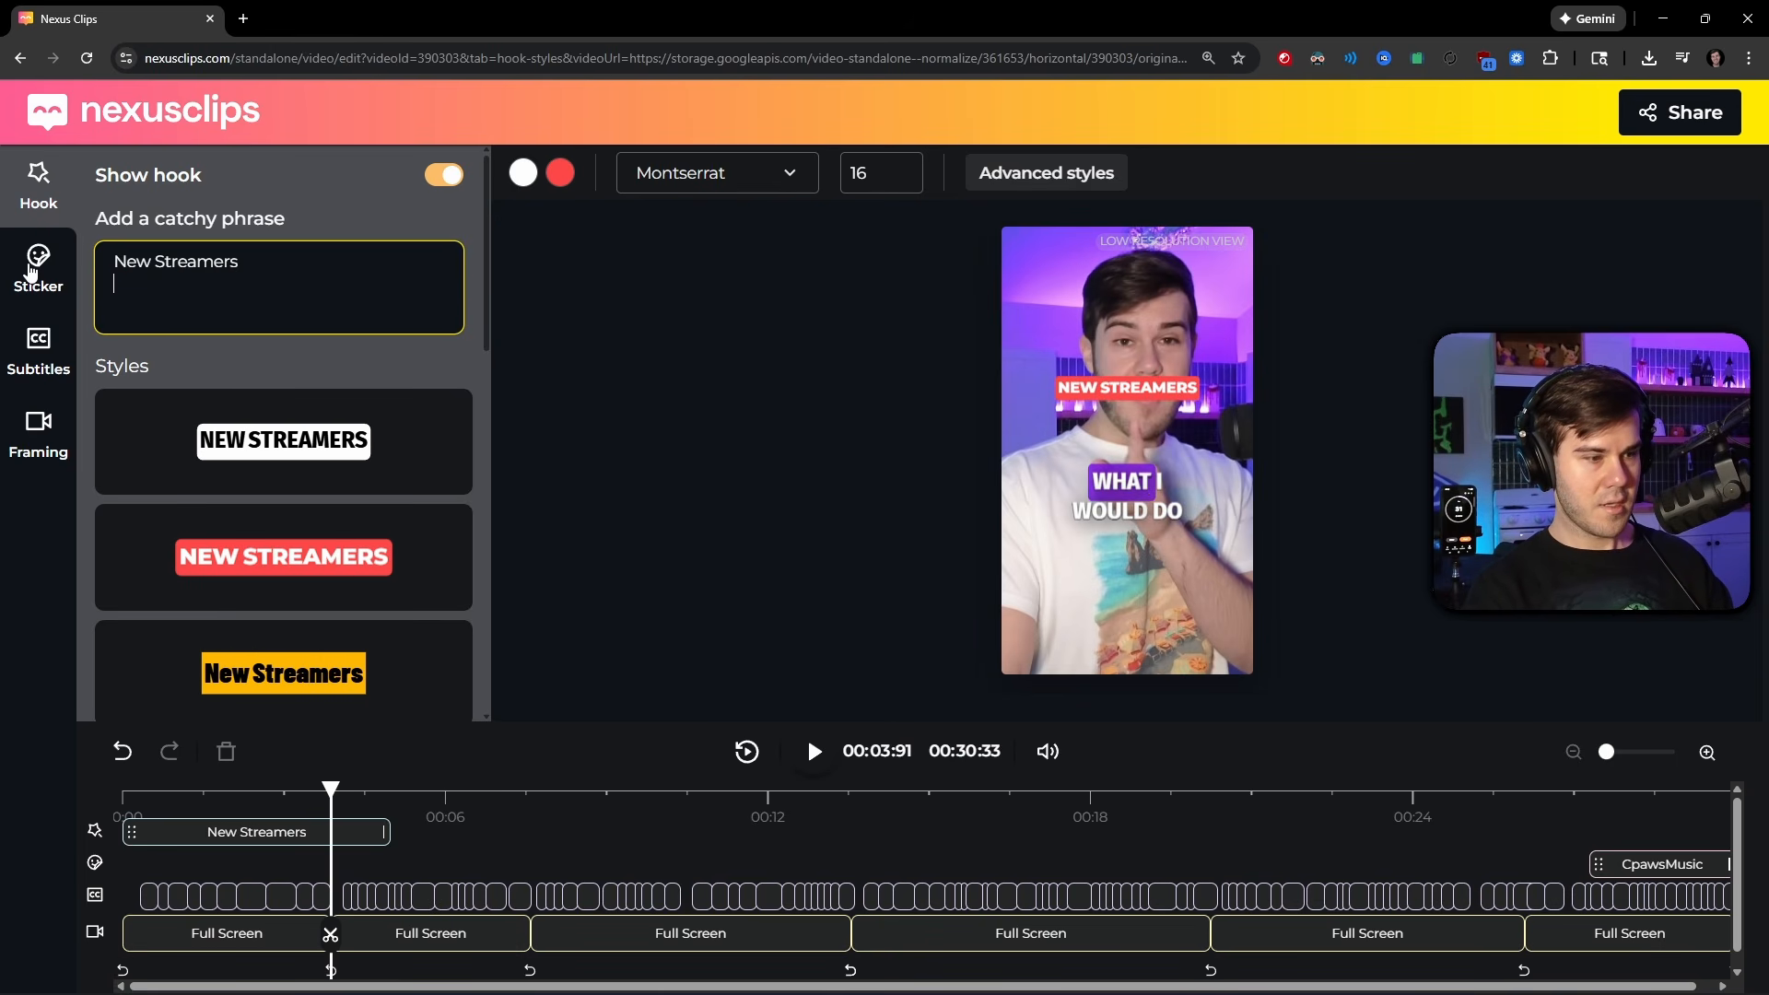
{"action": "type", "text": "Listen U"}
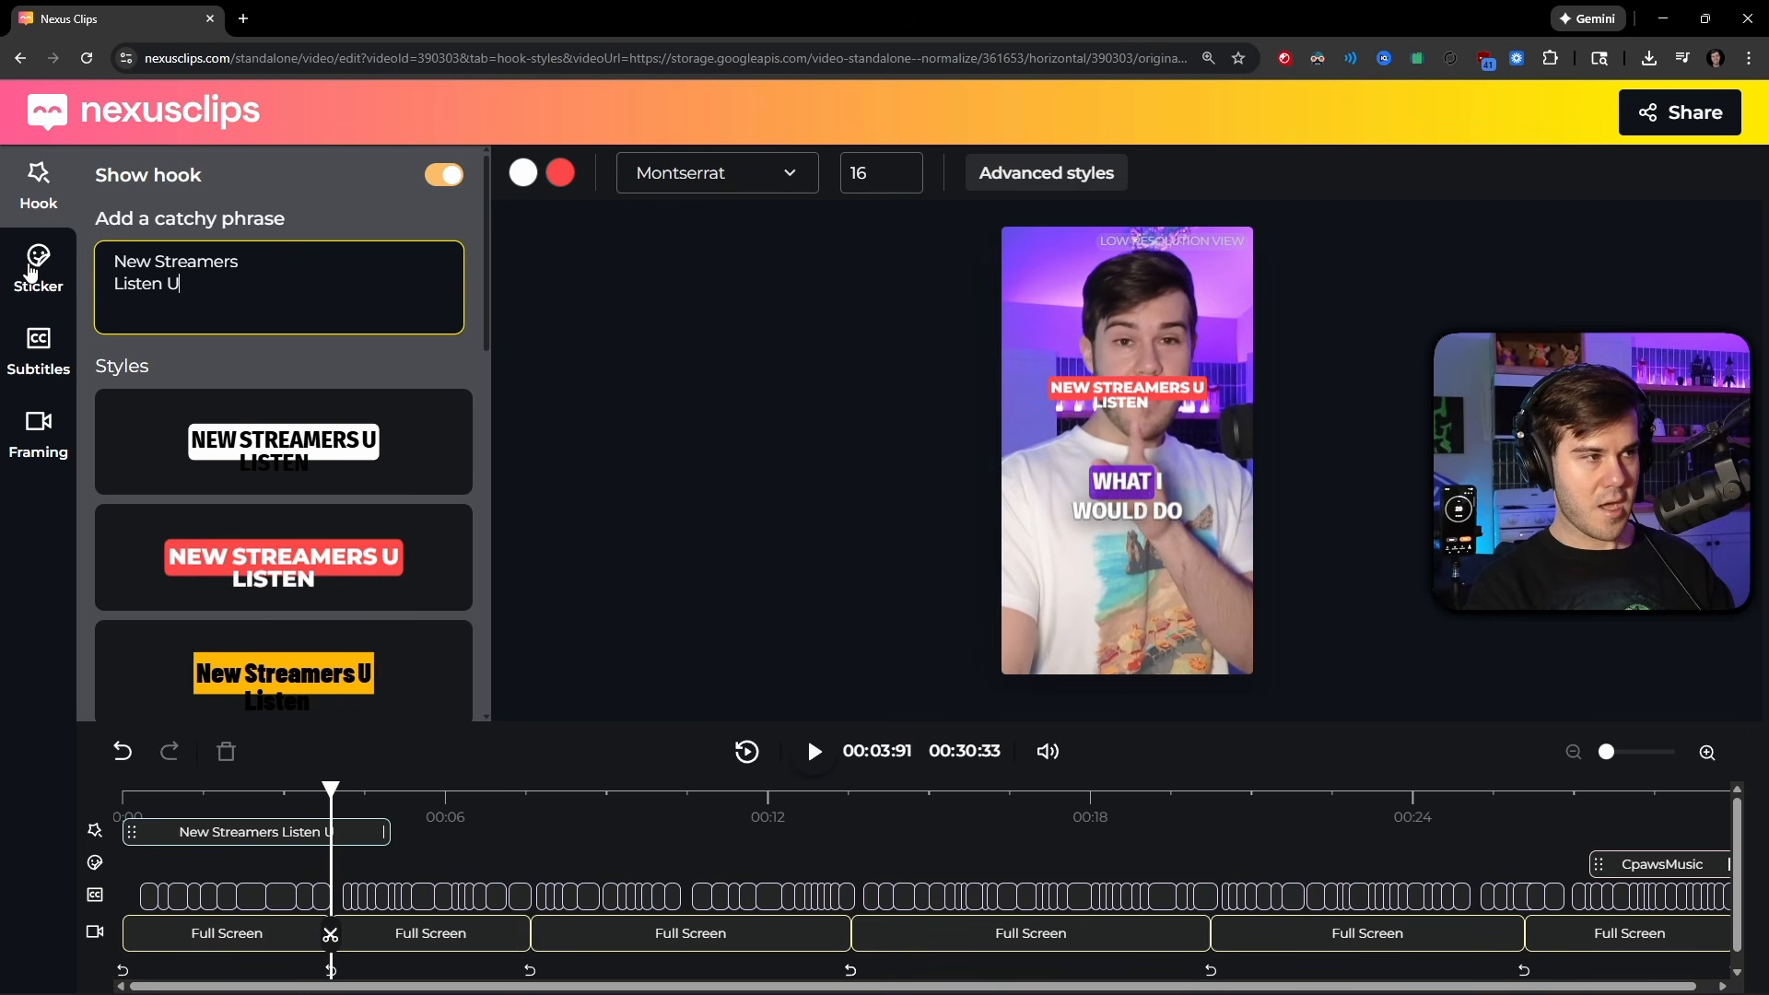
{"action": "type", "text": "p"}
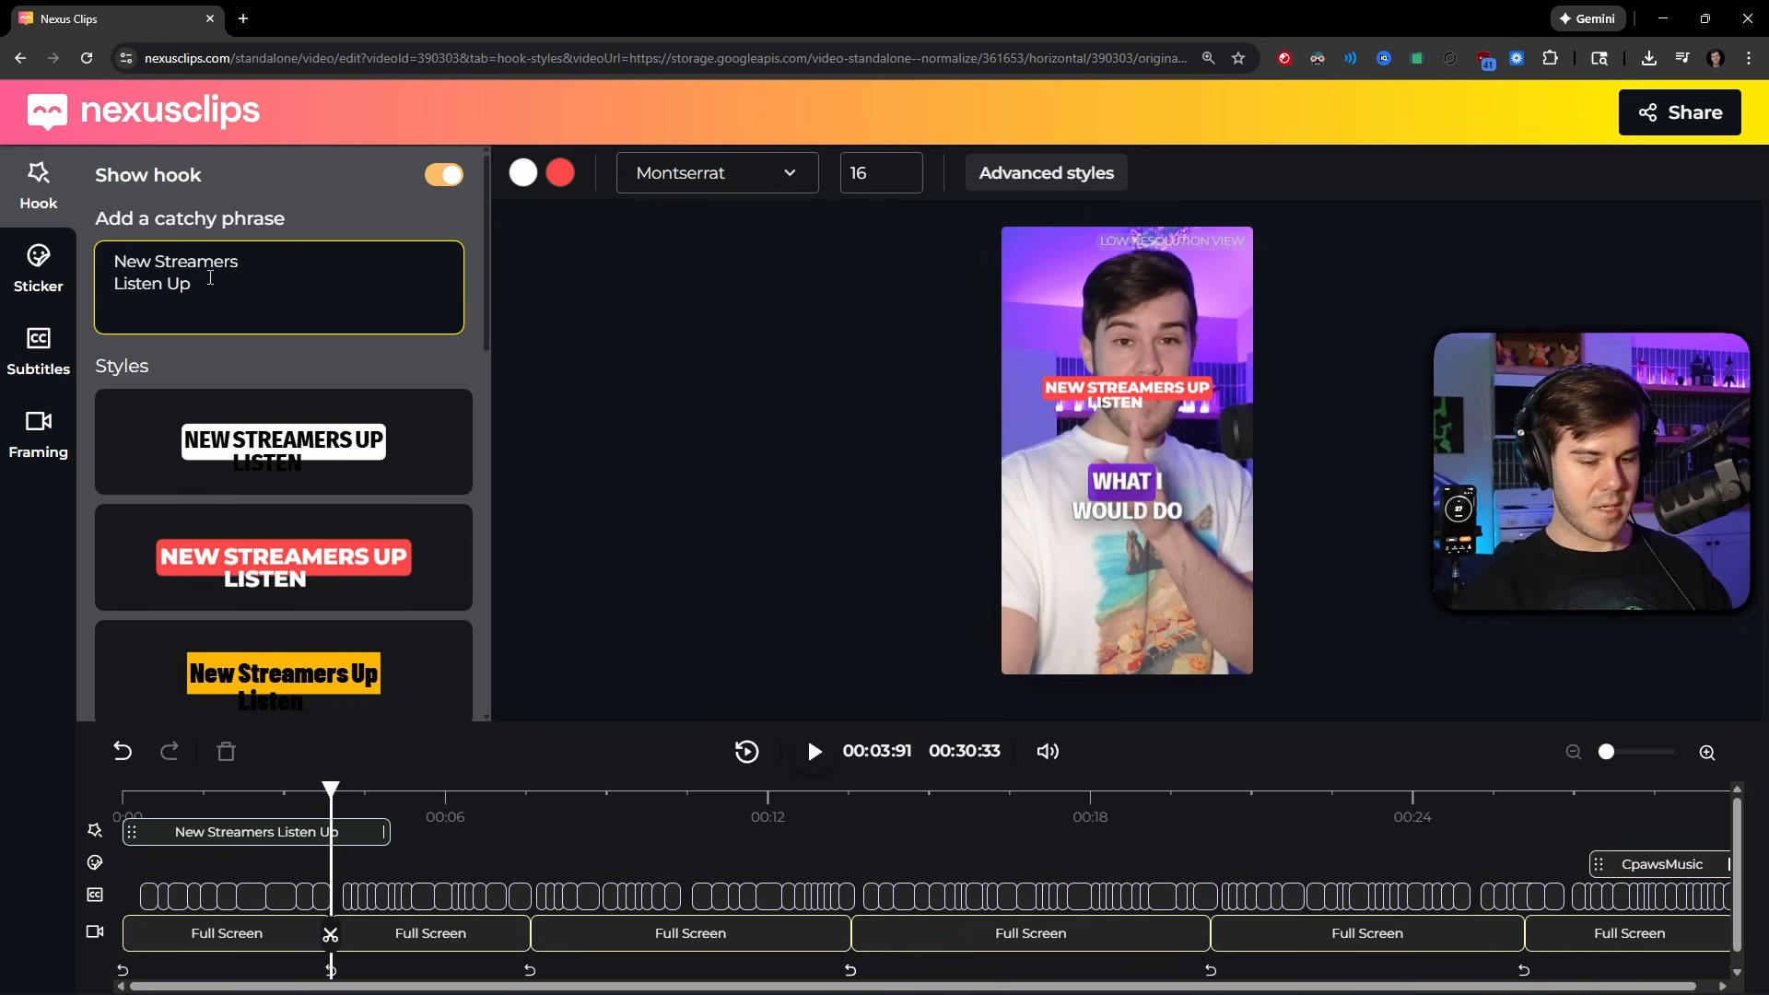
{"action": "type", "text": "!"}
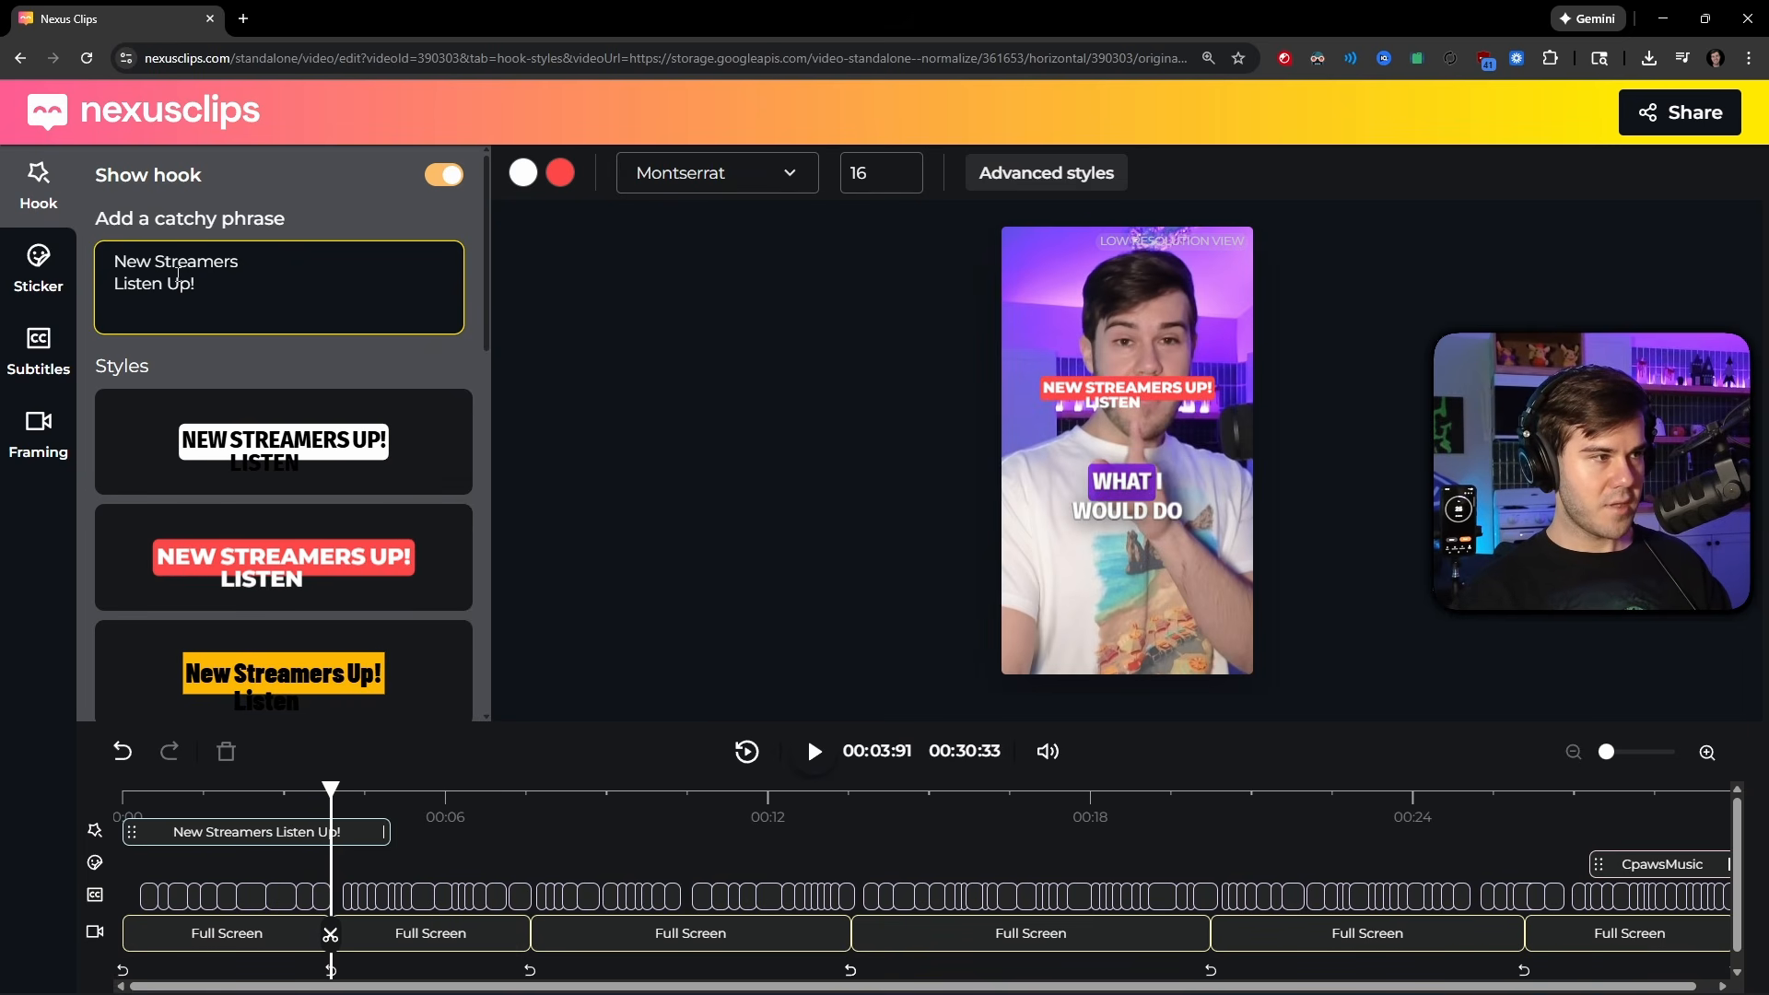
{"action": "key", "text": "BackSpace"}
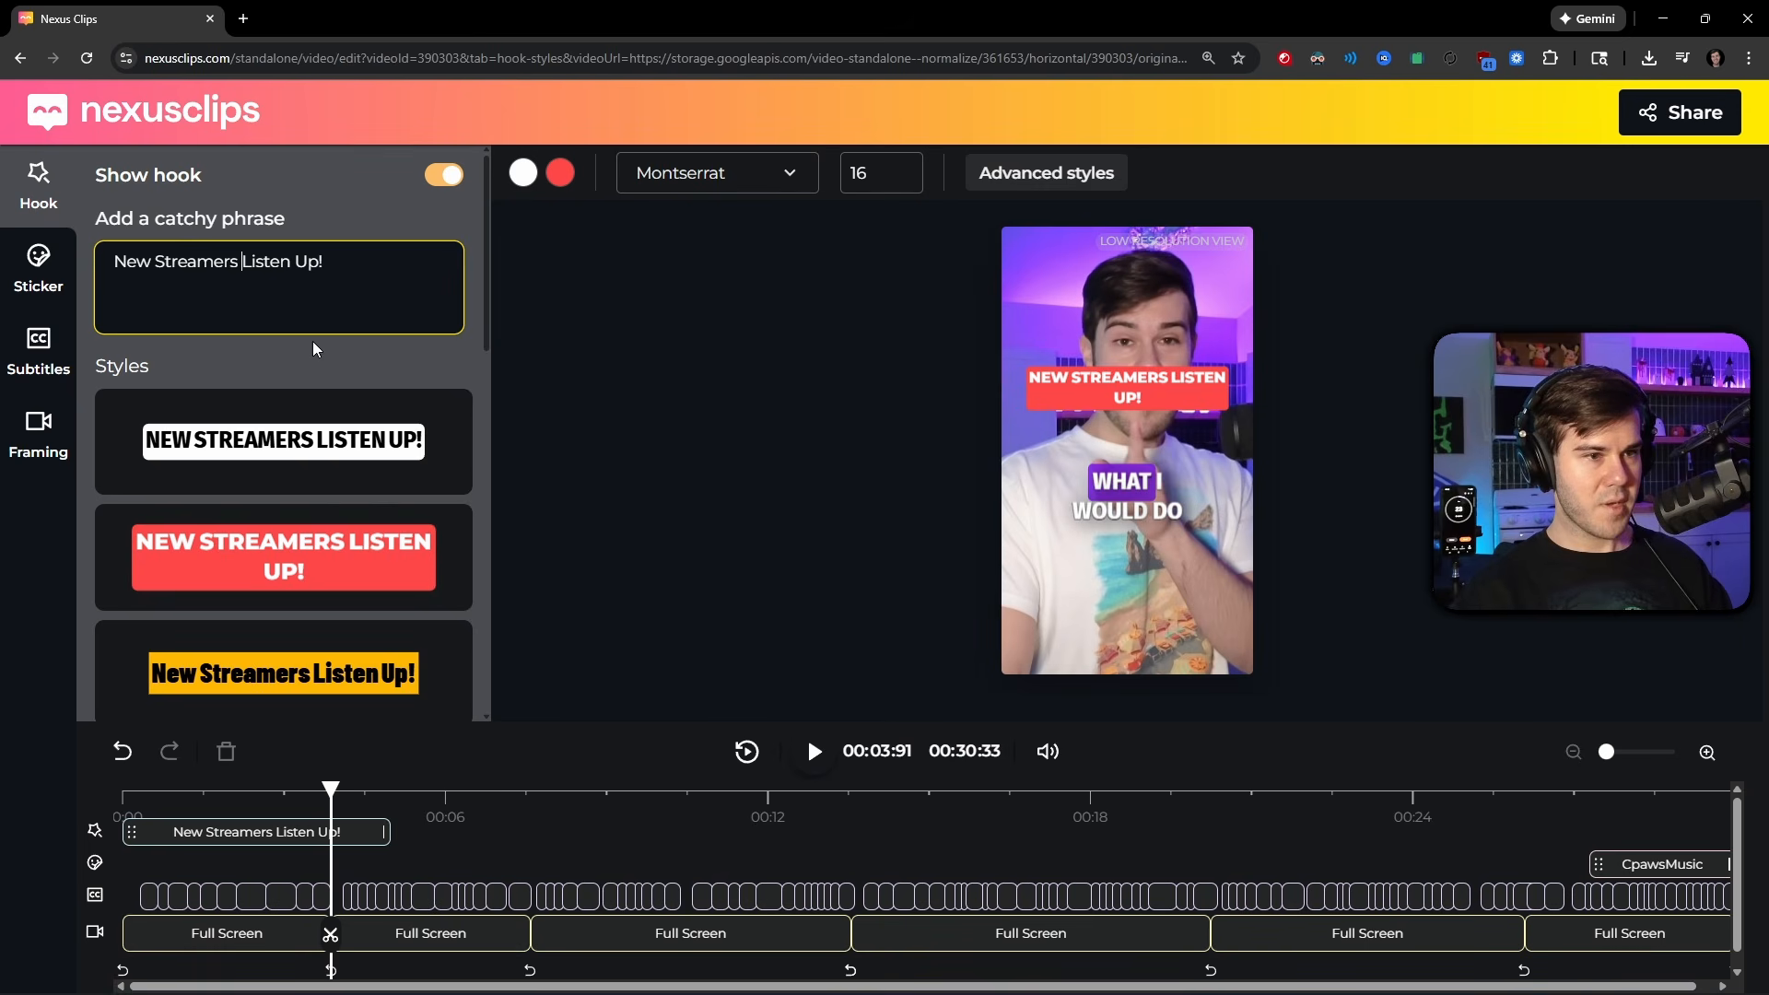
- Apply the hook style with black text on a white background and move the hook to the upper part of the video frame
{"action": "scroll", "coordinate": [341, 460], "scroll_direction": "down", "scroll_amount": 3}
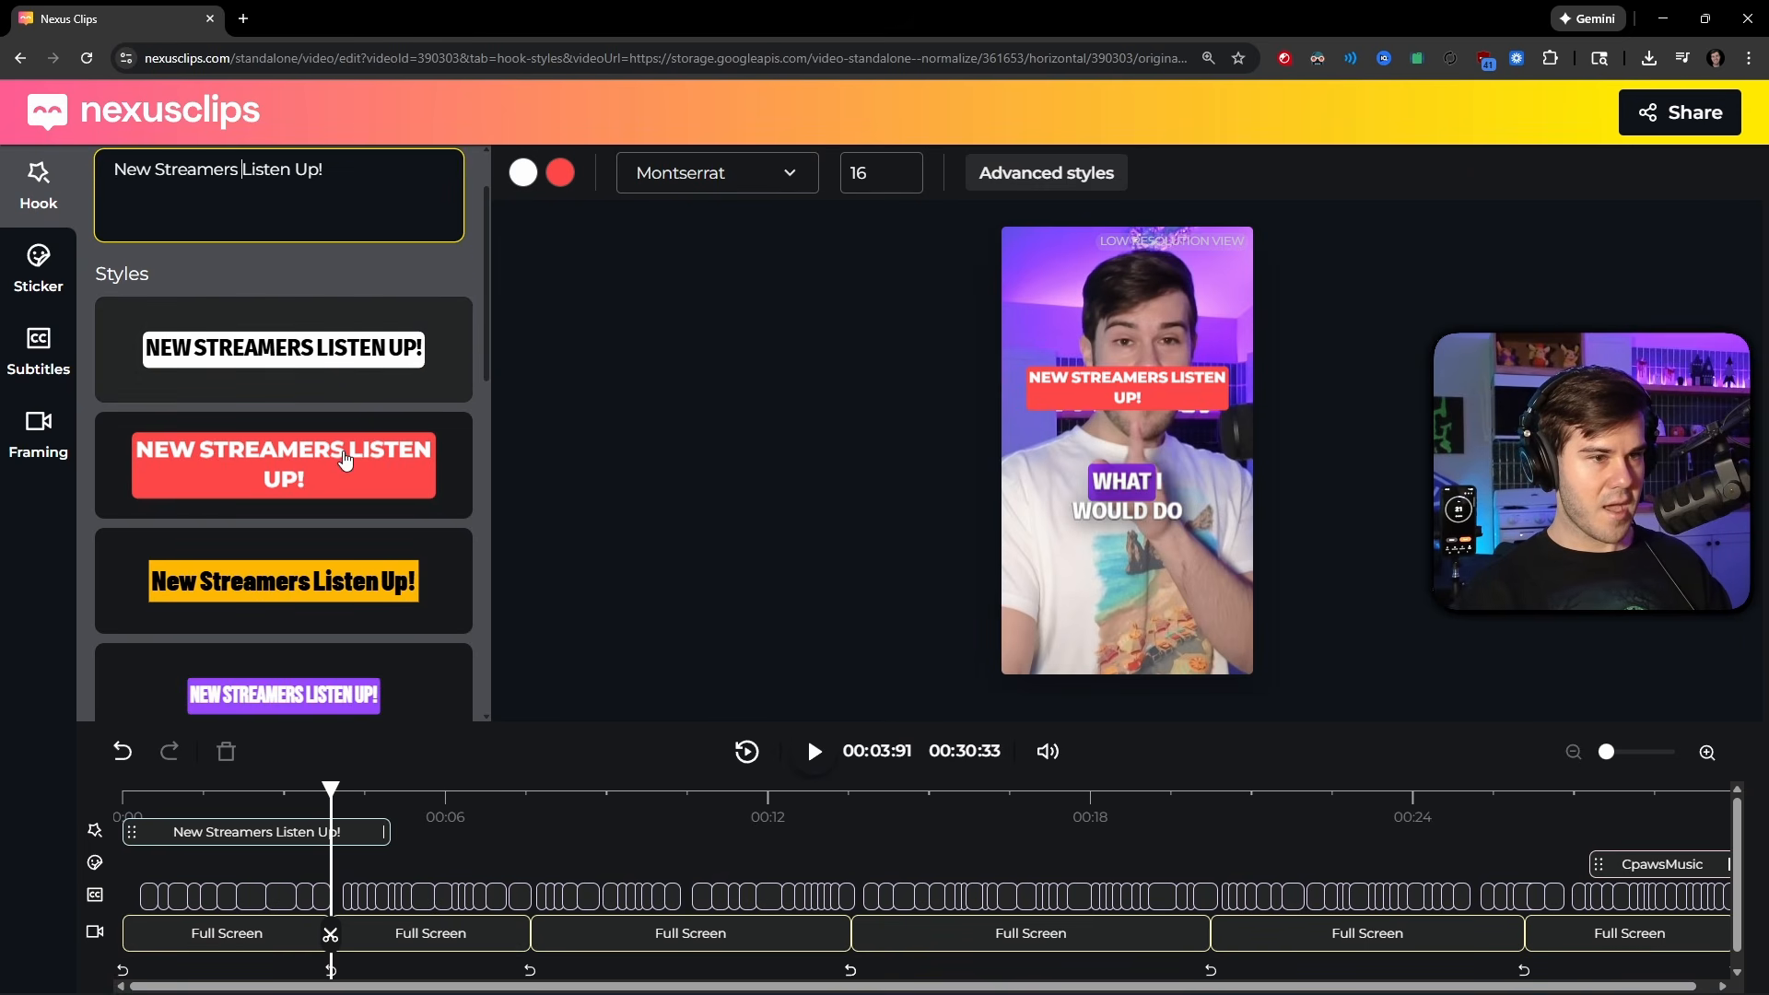
{"action": "left_click", "coordinate": [349, 401]}
{"action": "scroll", "coordinate": [355, 451], "scroll_direction": "up", "scroll_amount": 1}
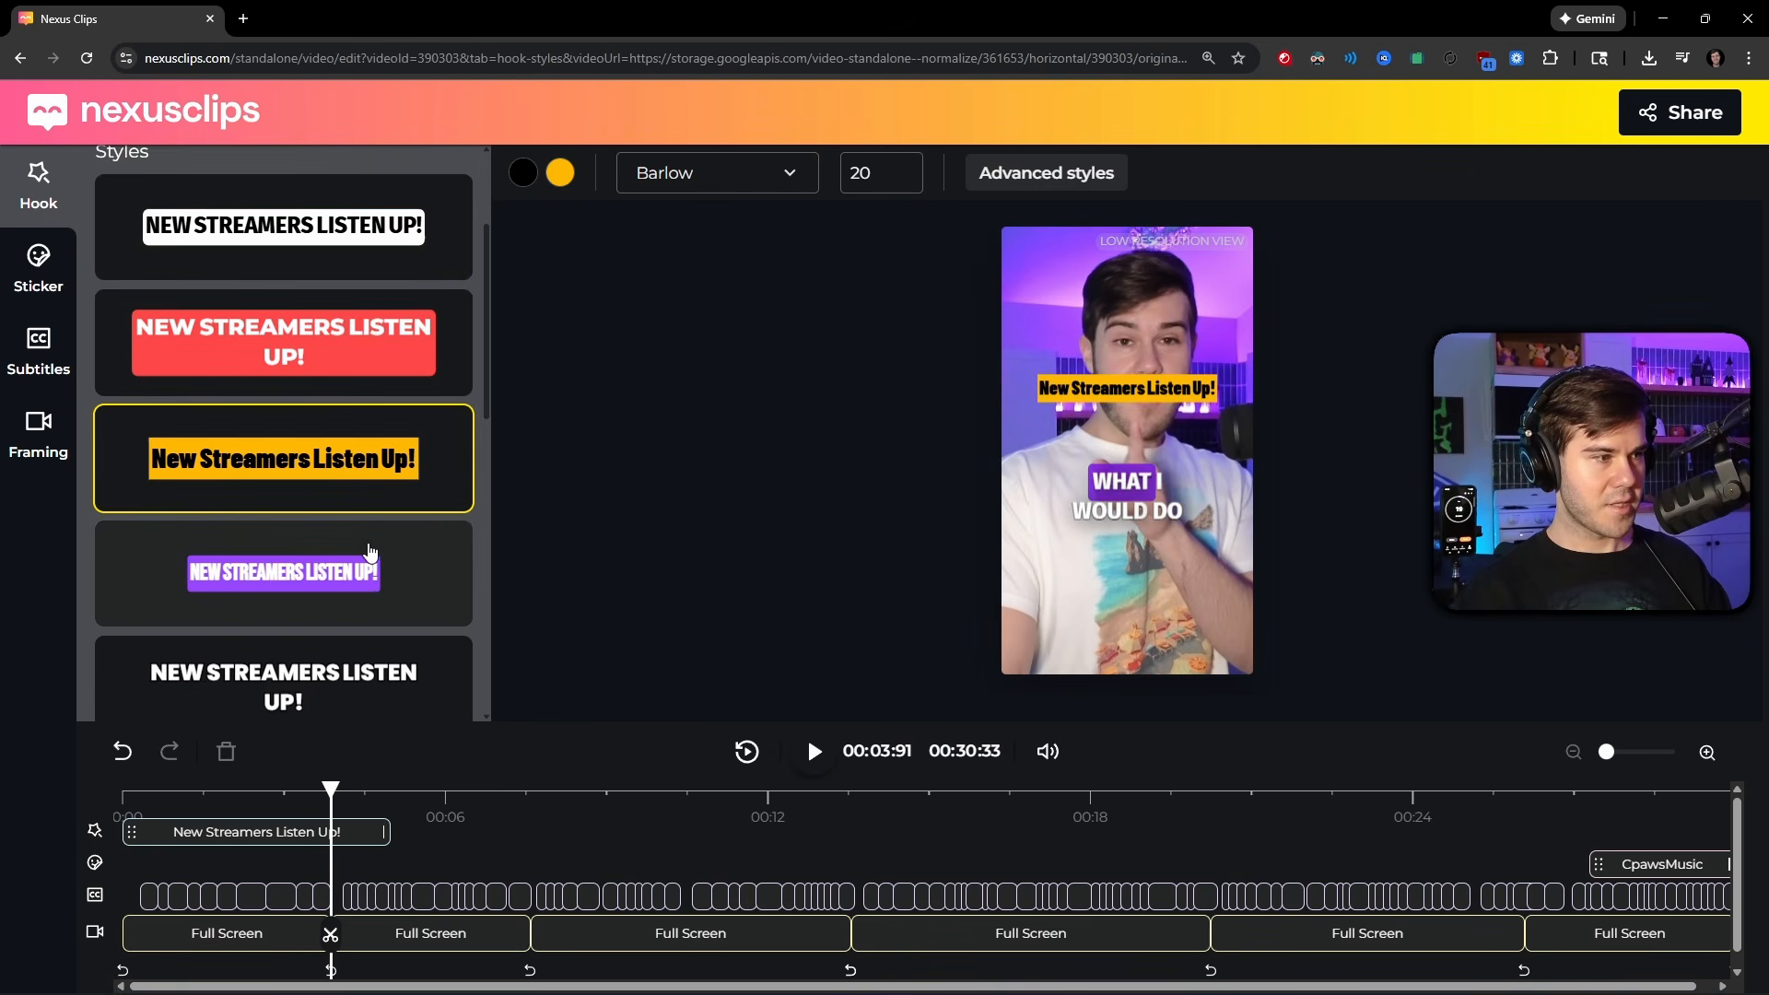
{"action": "left_click", "coordinate": [360, 263]}
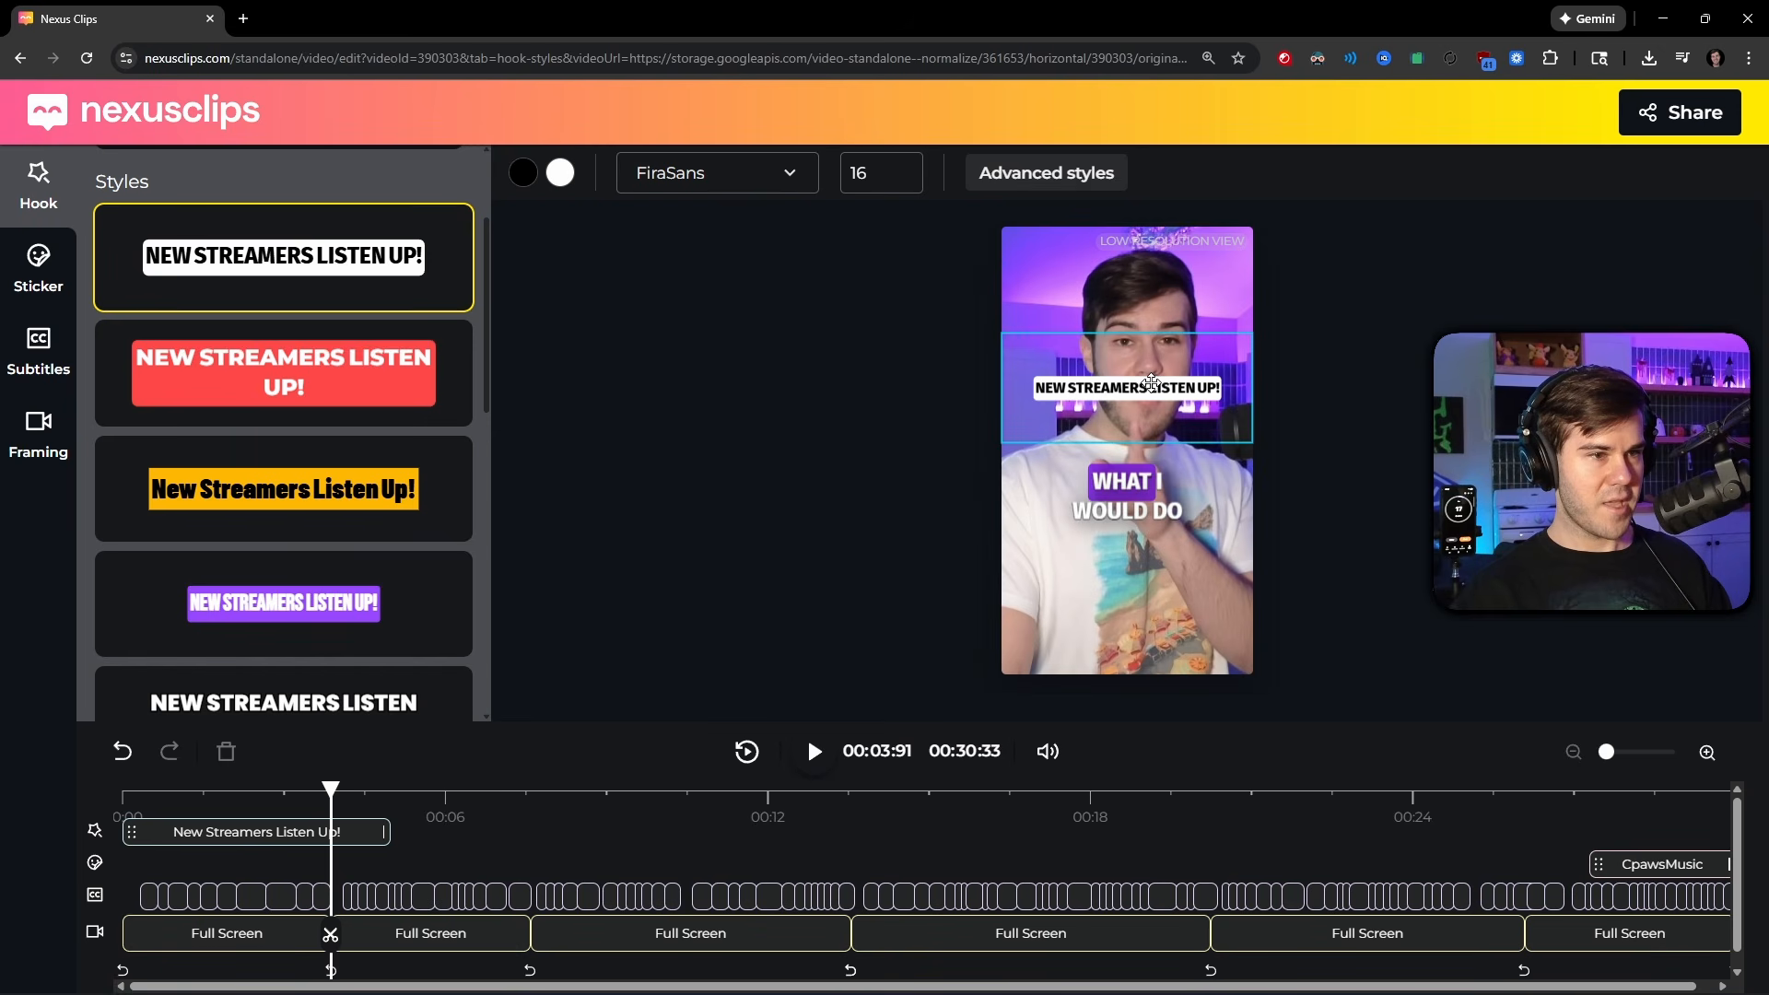
{"action": "left_click_drag", "start_coordinate": [1149, 390], "coordinate": [1149, 268]}
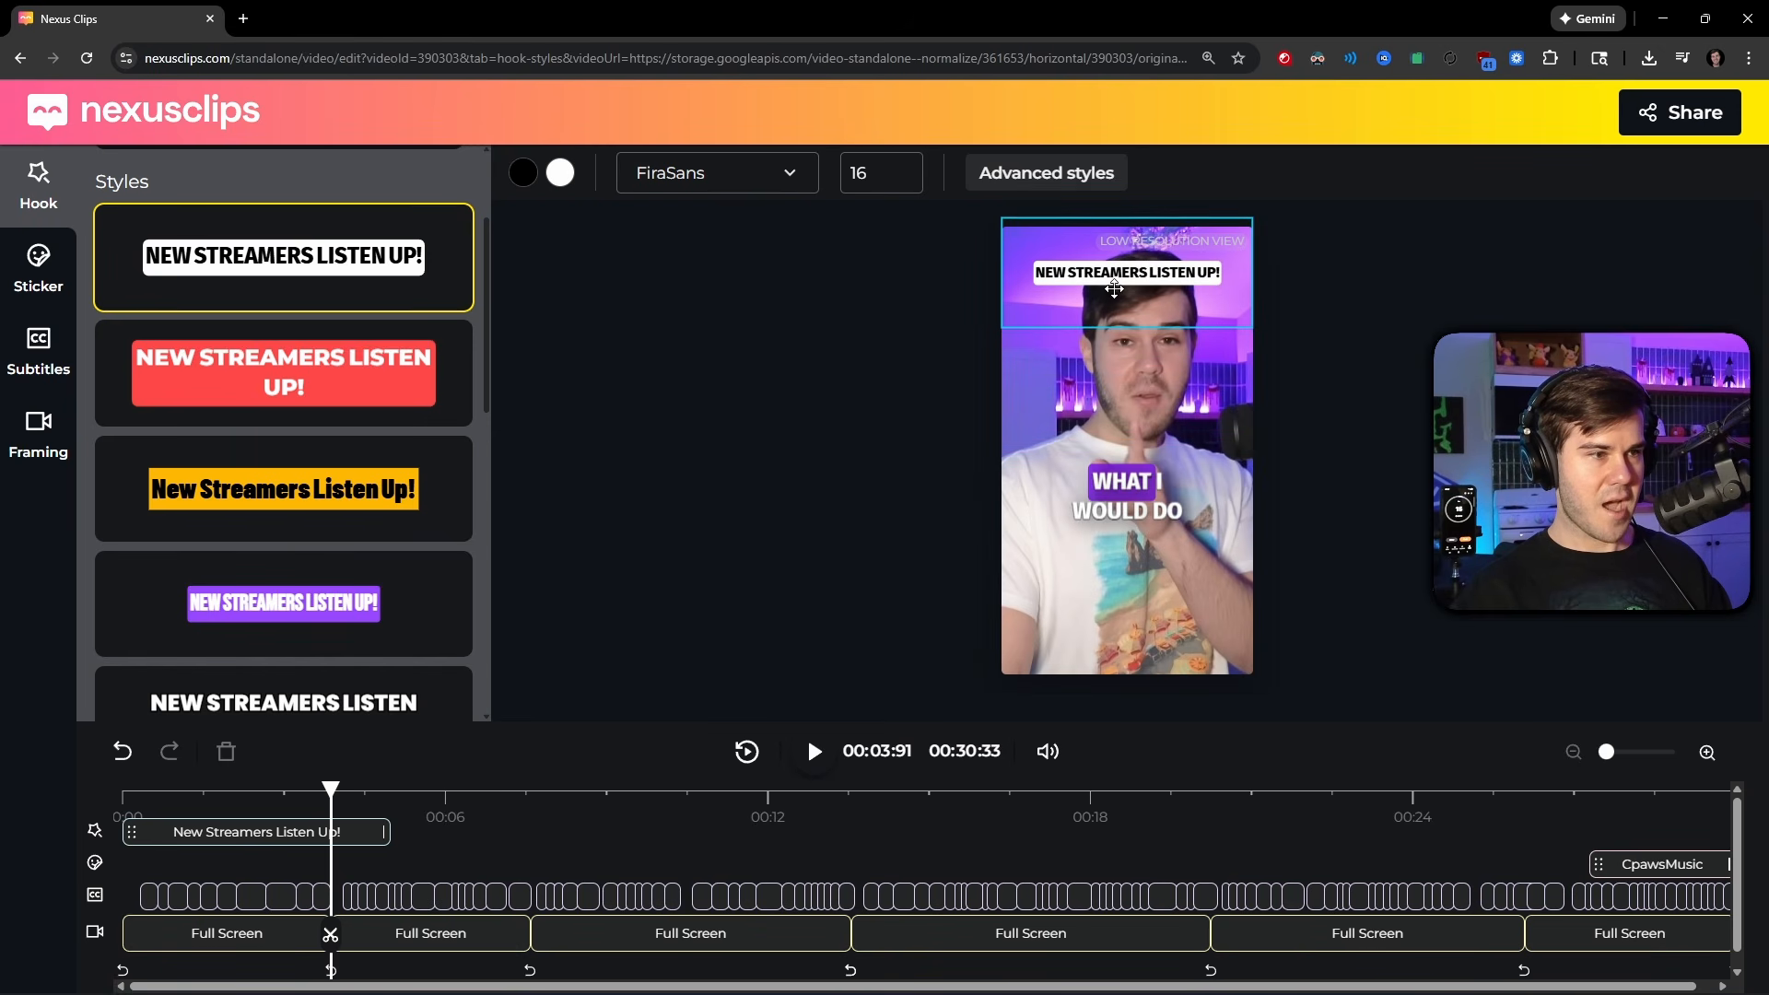
{"action": "left_click", "coordinate": [1114, 289]}
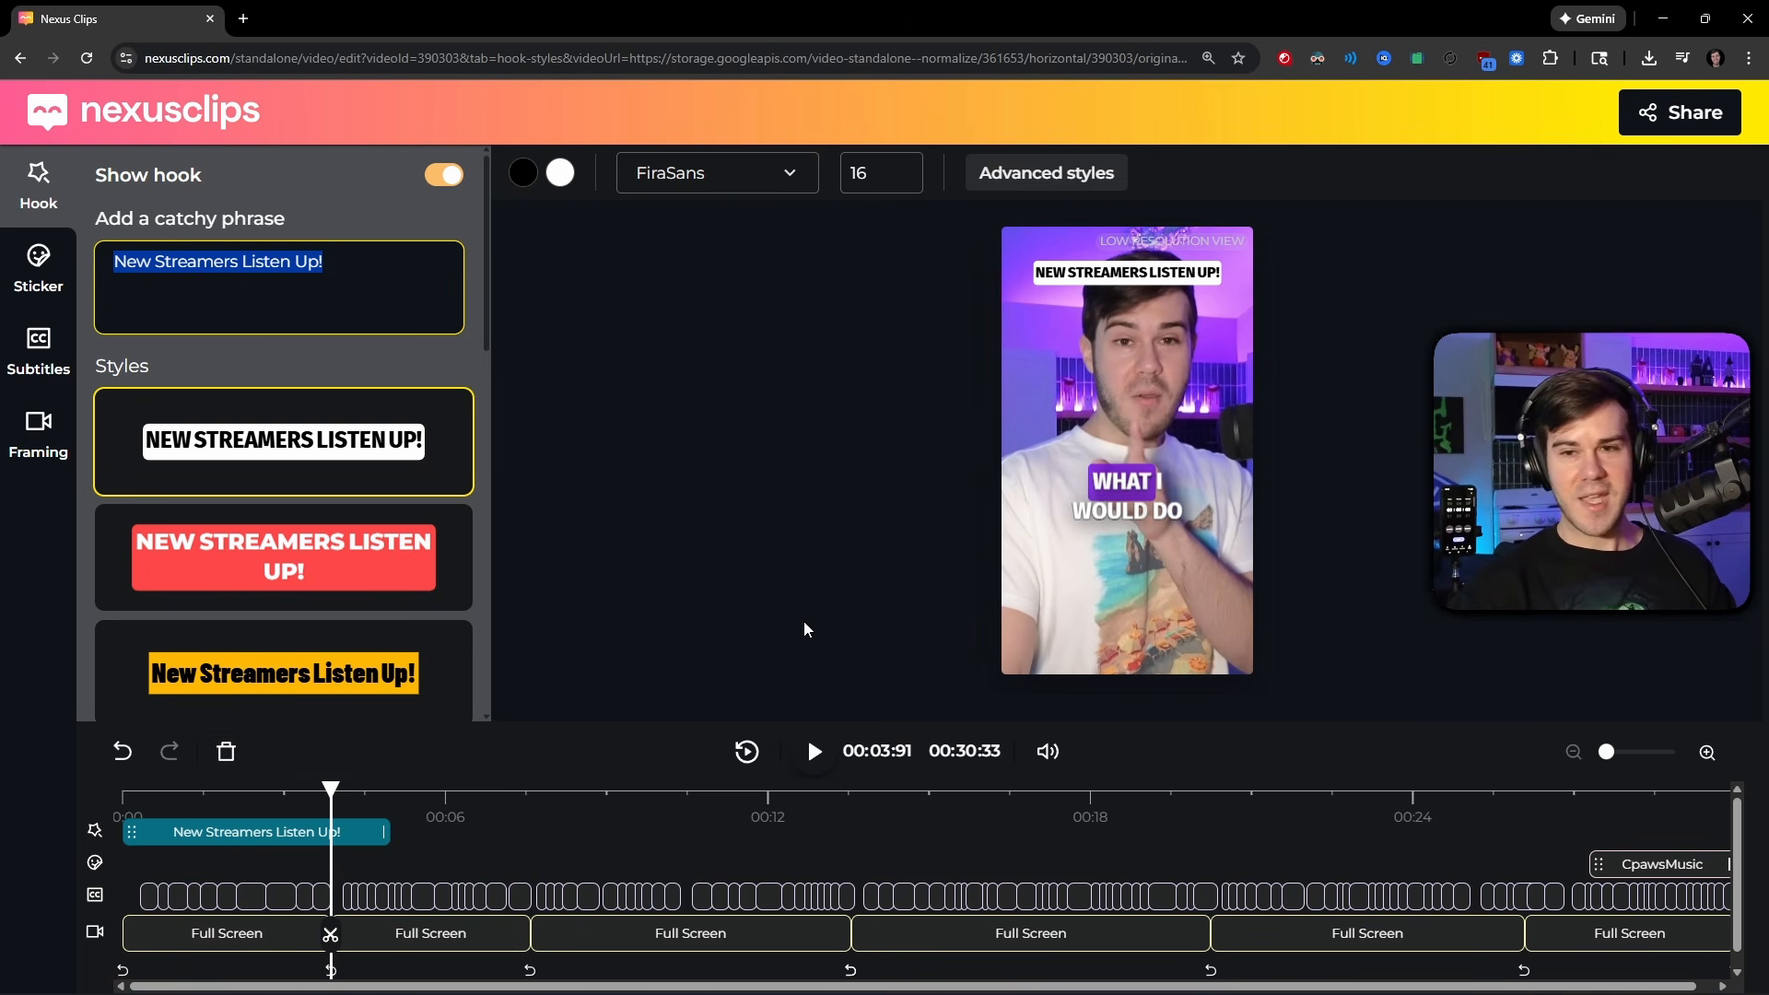
- Return the playhead to 00:00:00 and play the whole clip to review the hook, subtitles and channel sticker
{"action": "left_click", "coordinate": [127, 807]}
{"action": "left_click", "coordinate": [145, 797]}
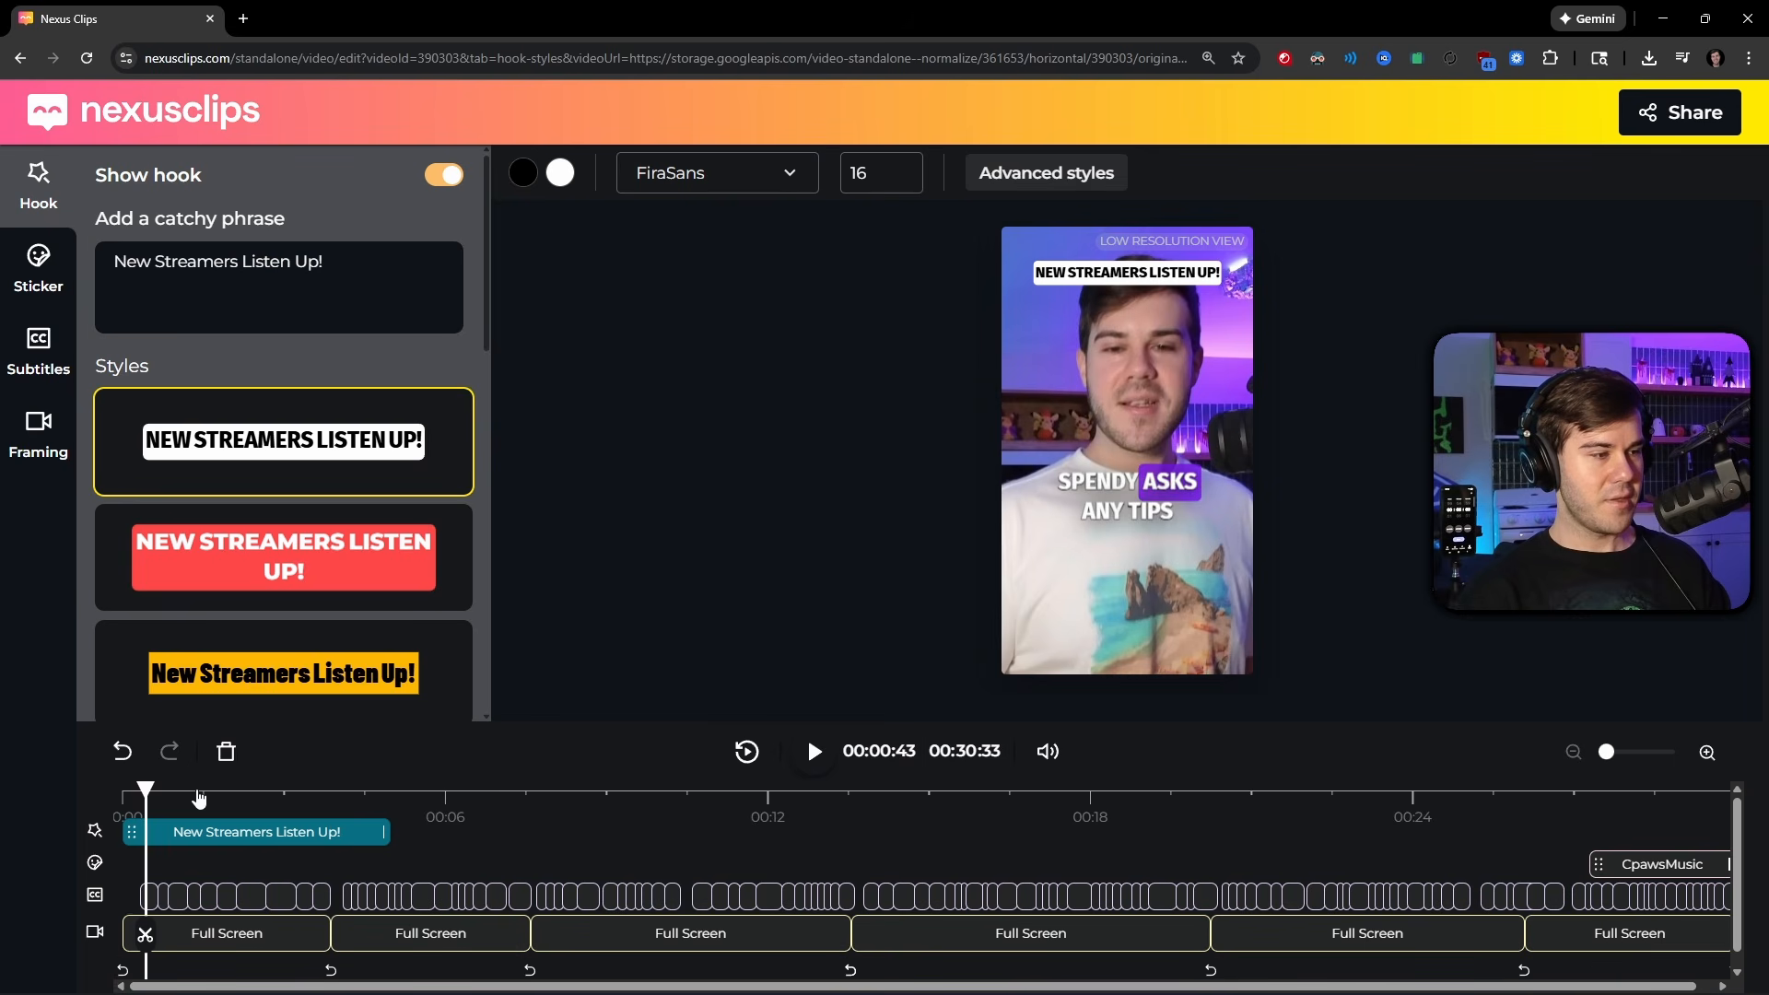
{"action": "left_click_drag", "start_coordinate": [145, 792], "coordinate": [123, 794]}
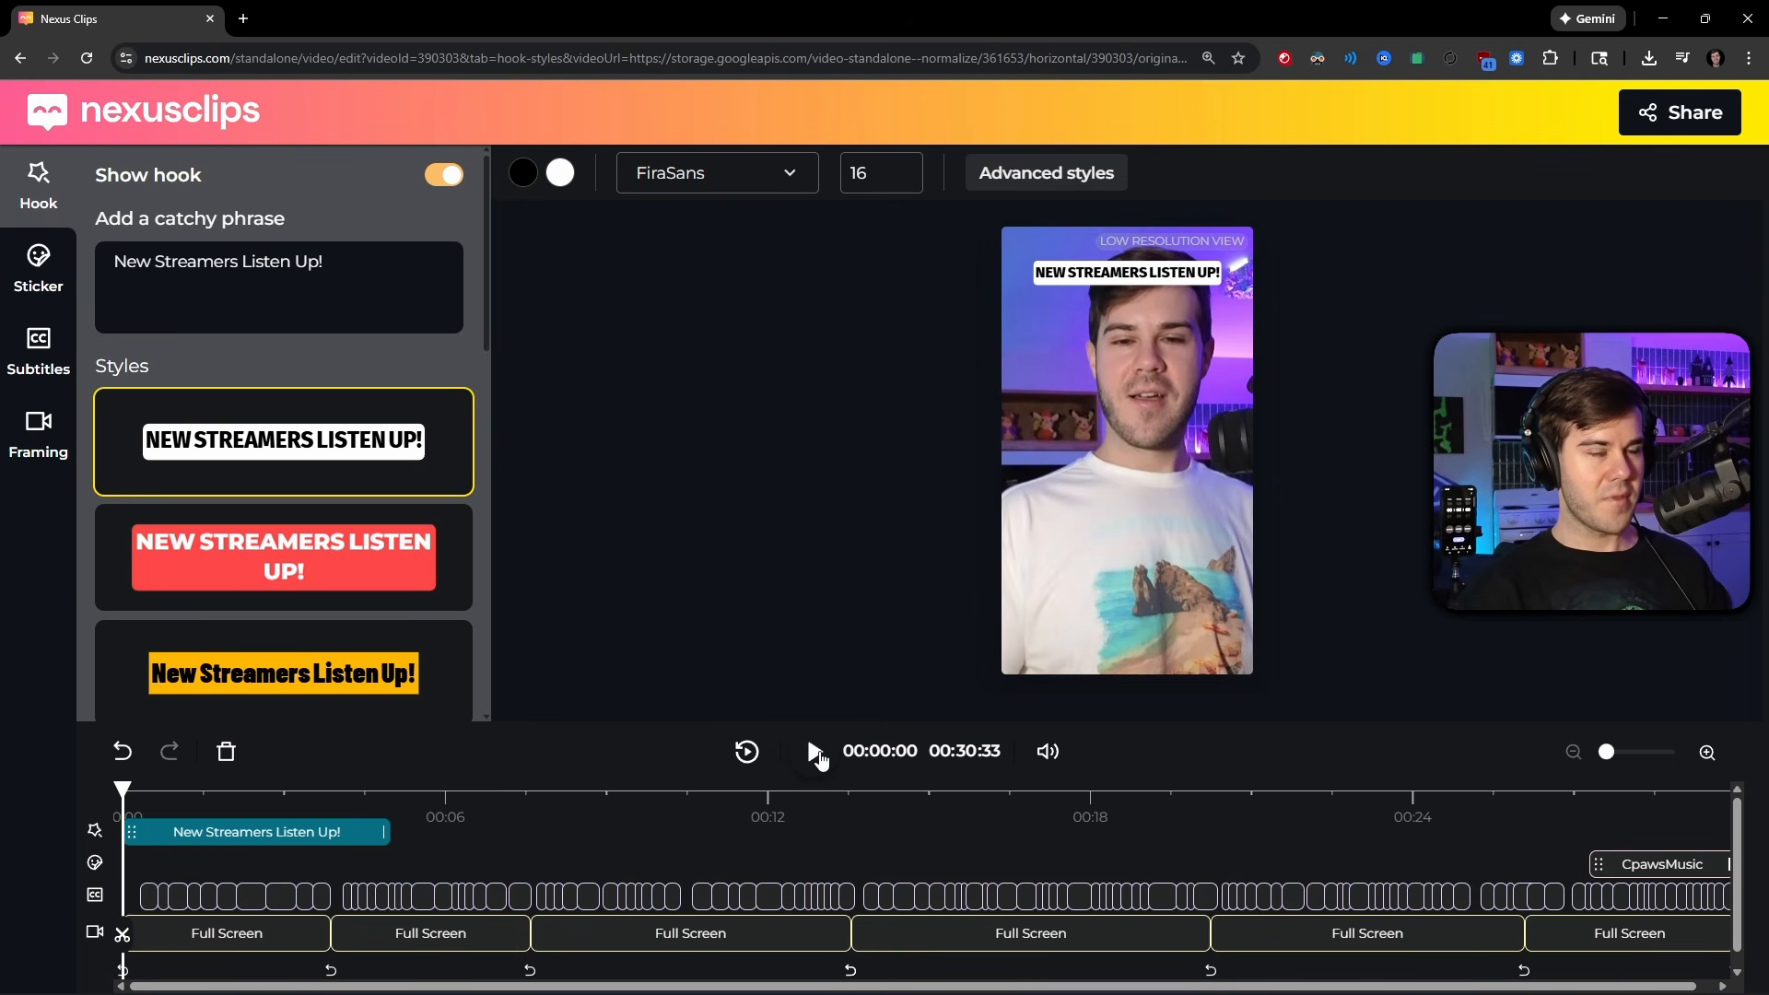
{"action": "left_click", "coordinate": [818, 755]}
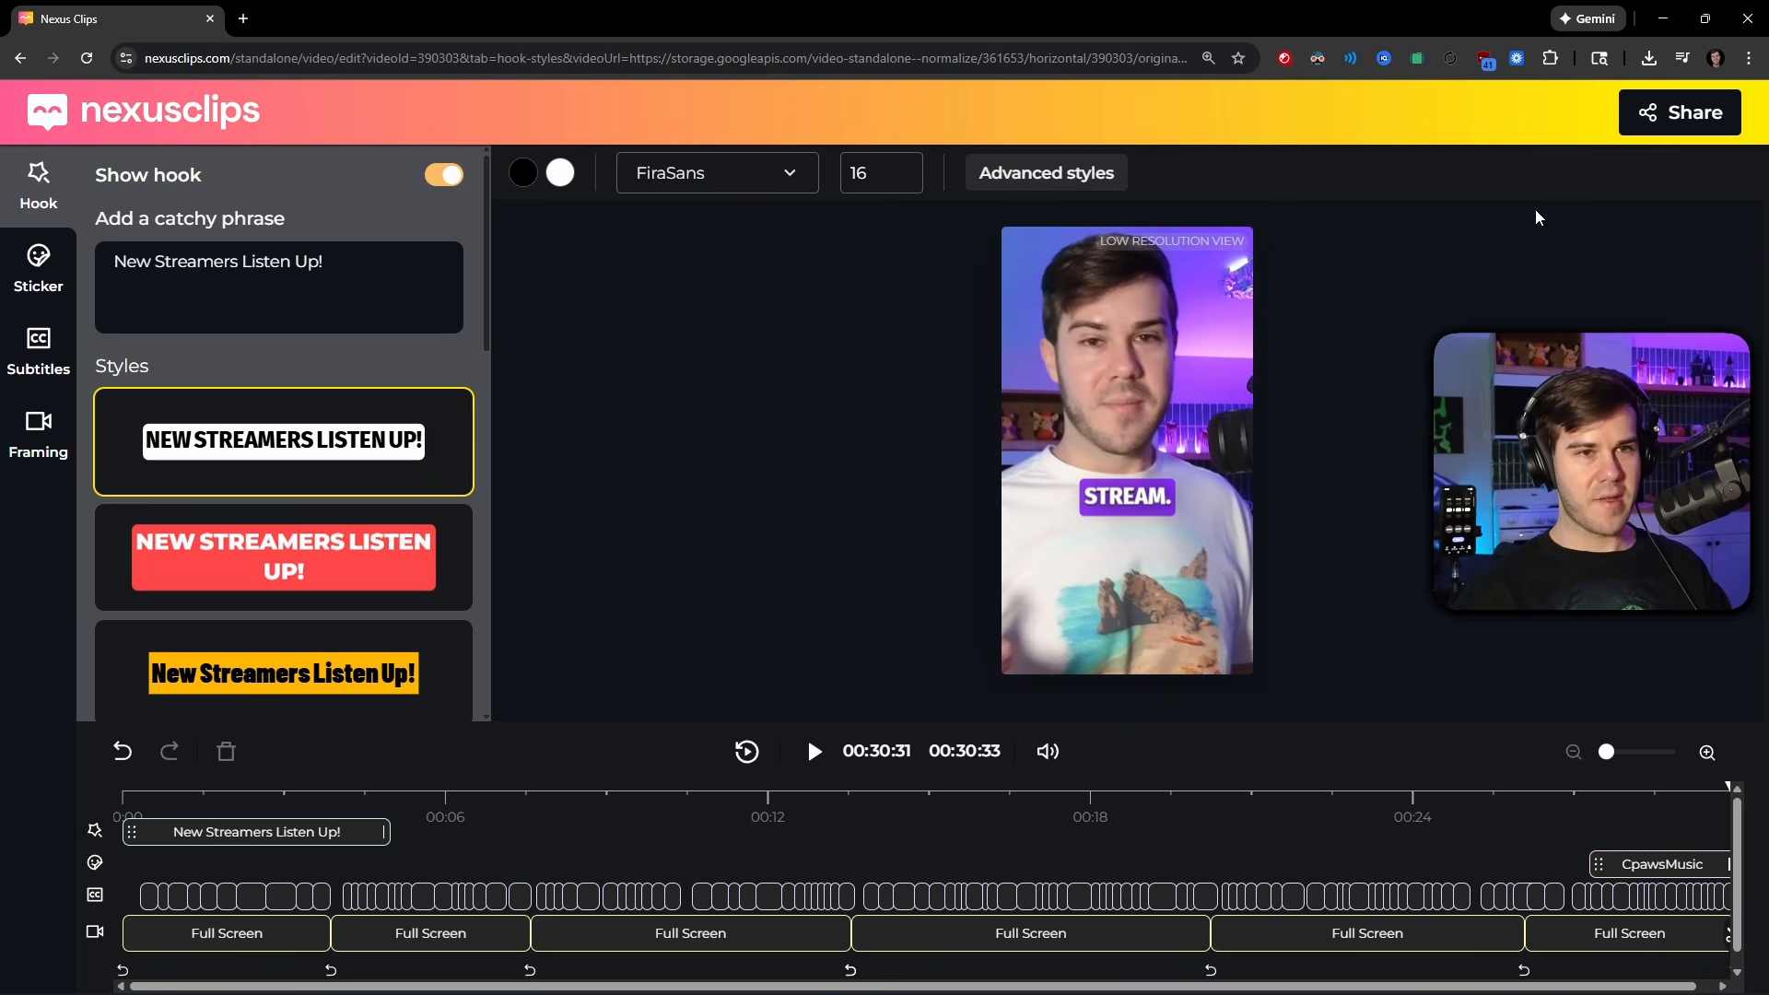
- Download the finished vertical clip from the sharing options
{"action": "left_click", "coordinate": [1649, 120]}
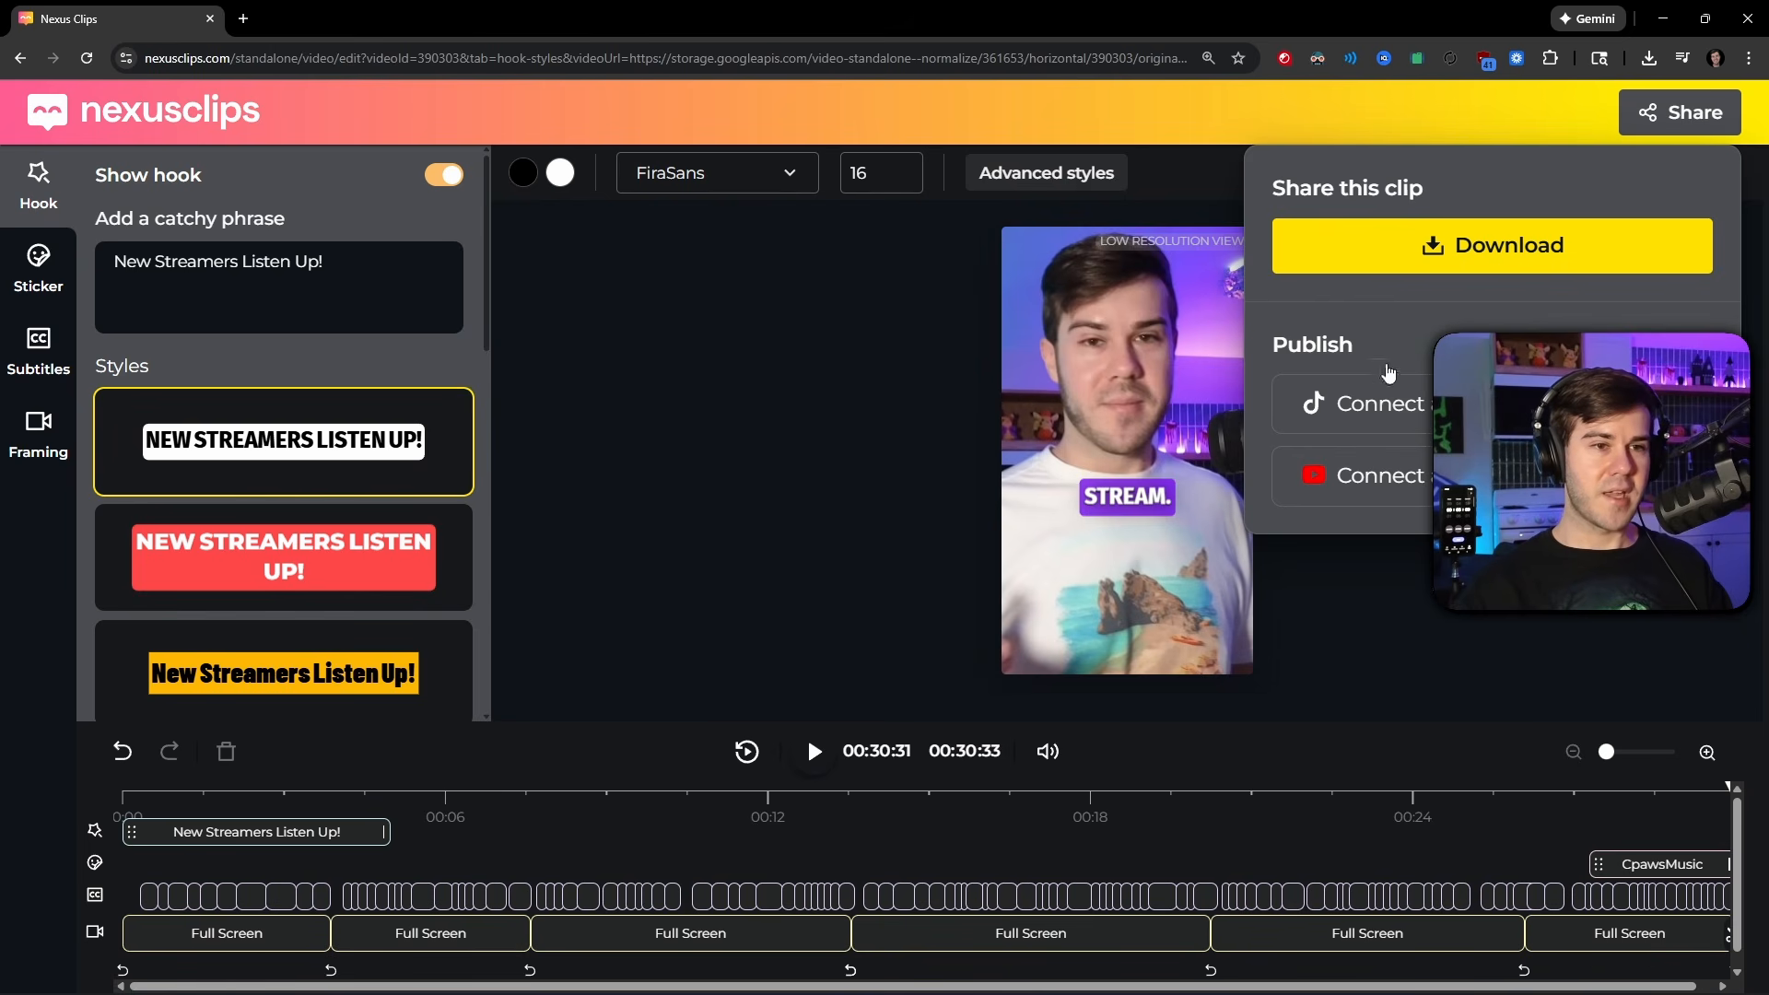
{"action": "left_click", "coordinate": [1612, 251]}
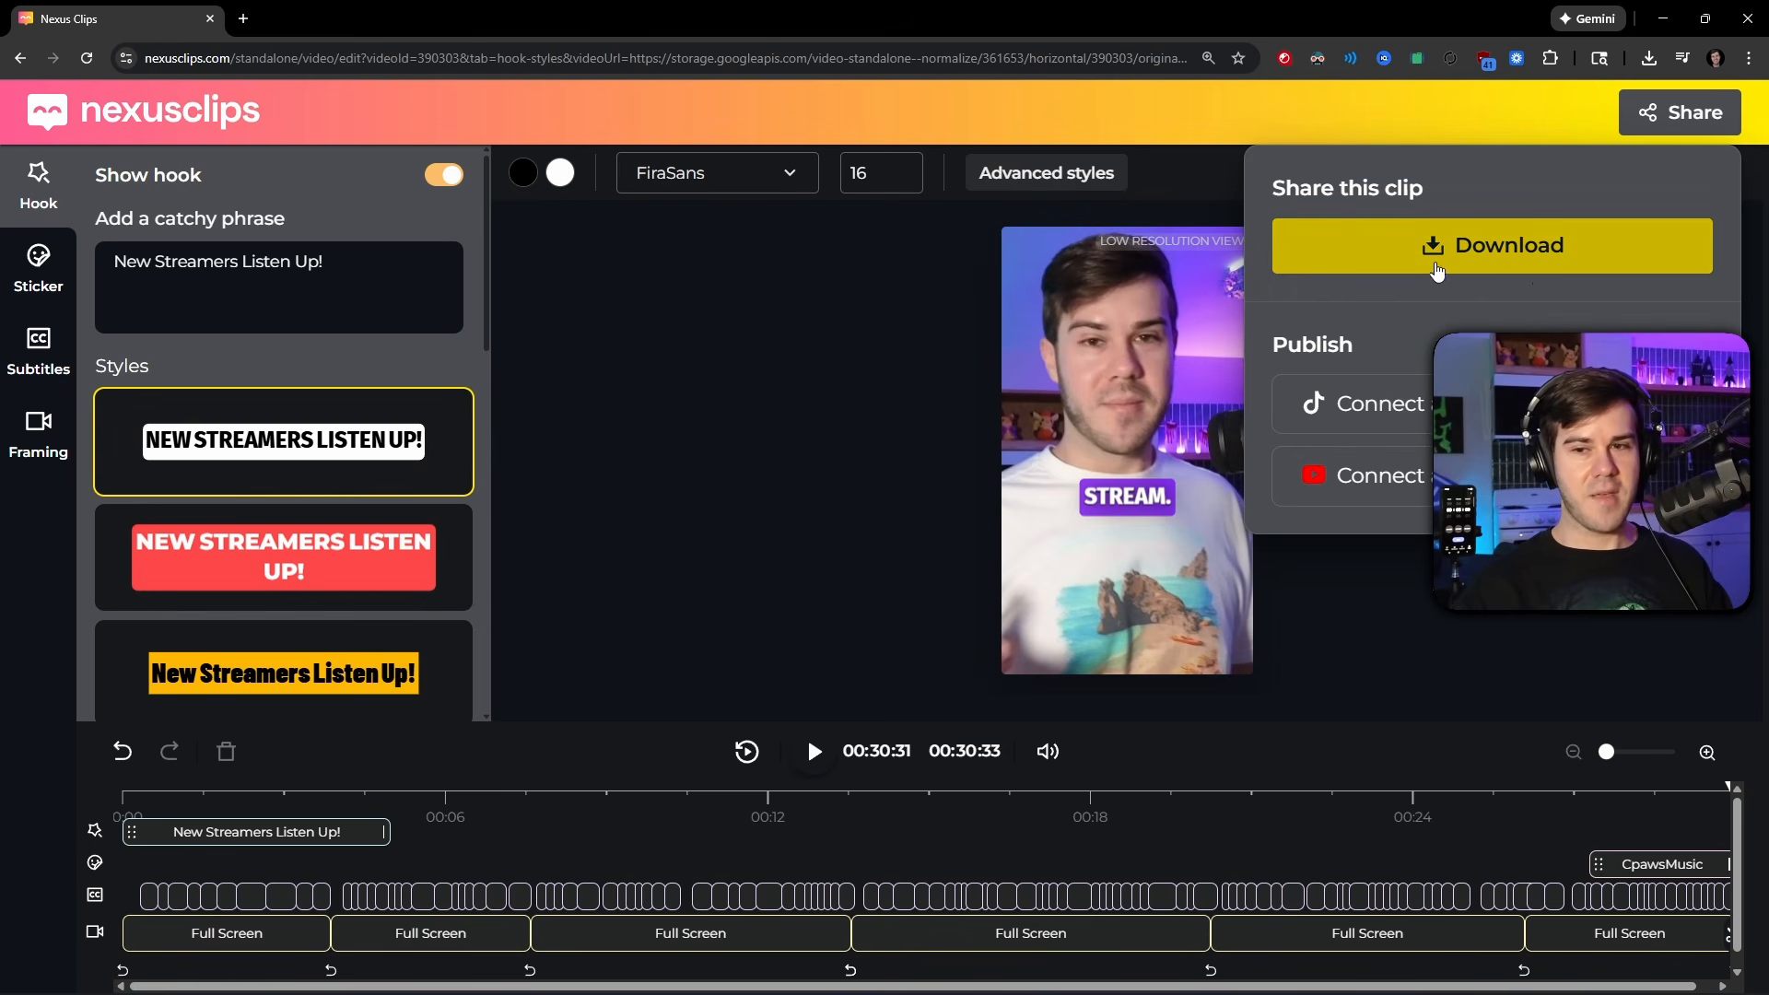